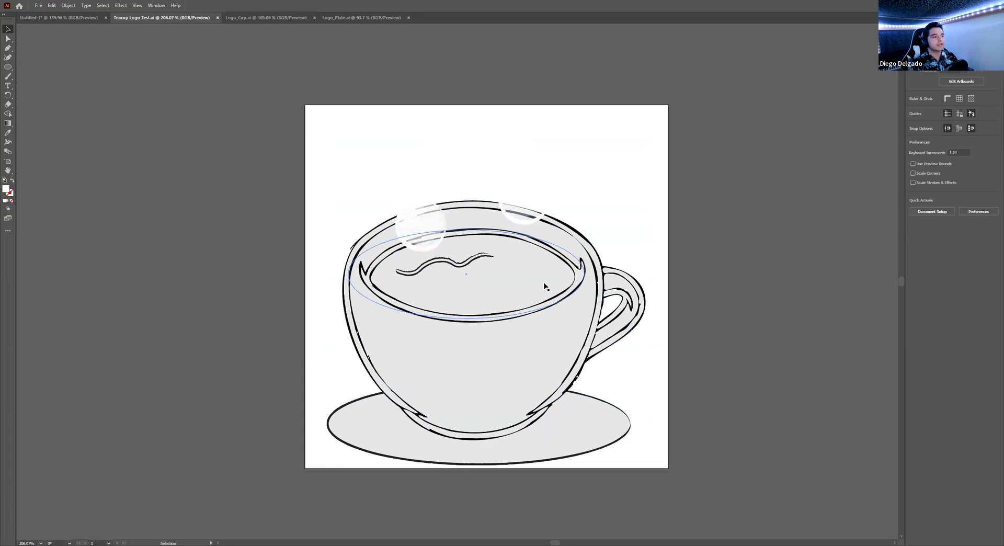
# - Move the teacup group off the artboard to the left
pyautogui.scroll(-3, 535, 307)
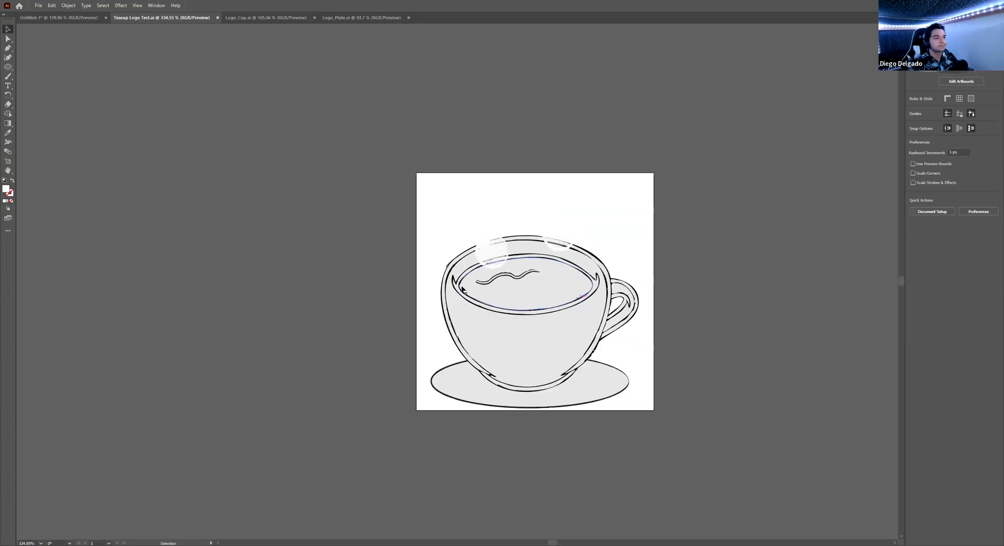
pyautogui.click(495, 312)
pyautogui.moveTo(495, 311); pyautogui.dragTo(223, 302)
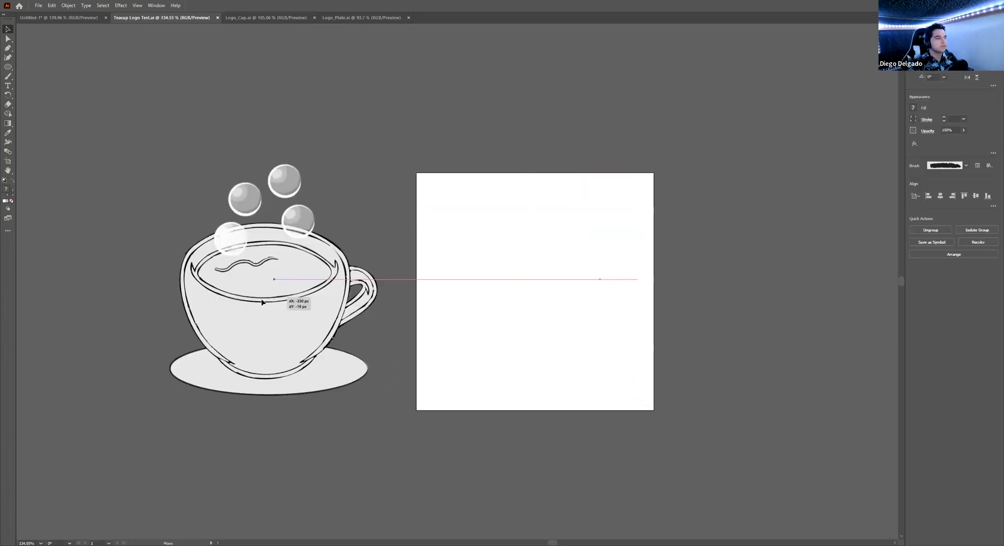
pyautogui.click(460, 307)
# - Zoom and pan around the teacup to inspect it beside the artboard
pyautogui.scroll(4, 296, 300)
pyautogui.moveTo(390, 298); pyautogui.dragTo(404, 301)
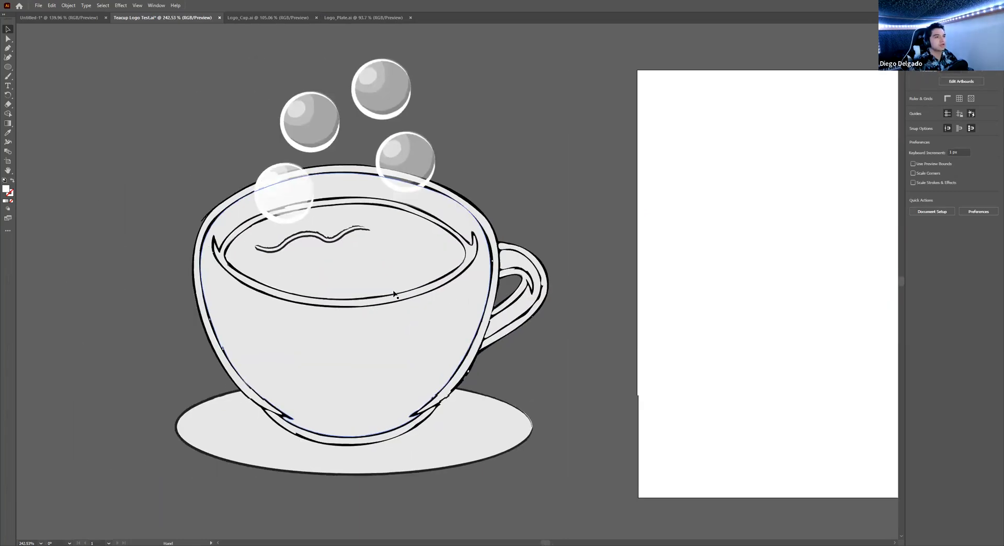
pyautogui.scroll(-2, 410, 299)
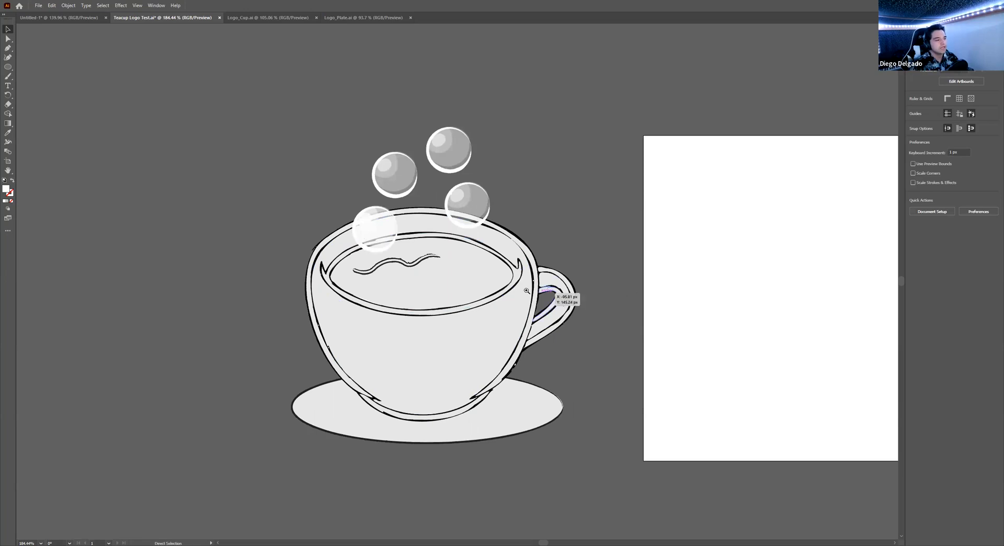
pyautogui.scroll(4, 544, 282)
pyautogui.moveTo(544, 274); pyautogui.dragTo(574, 264)
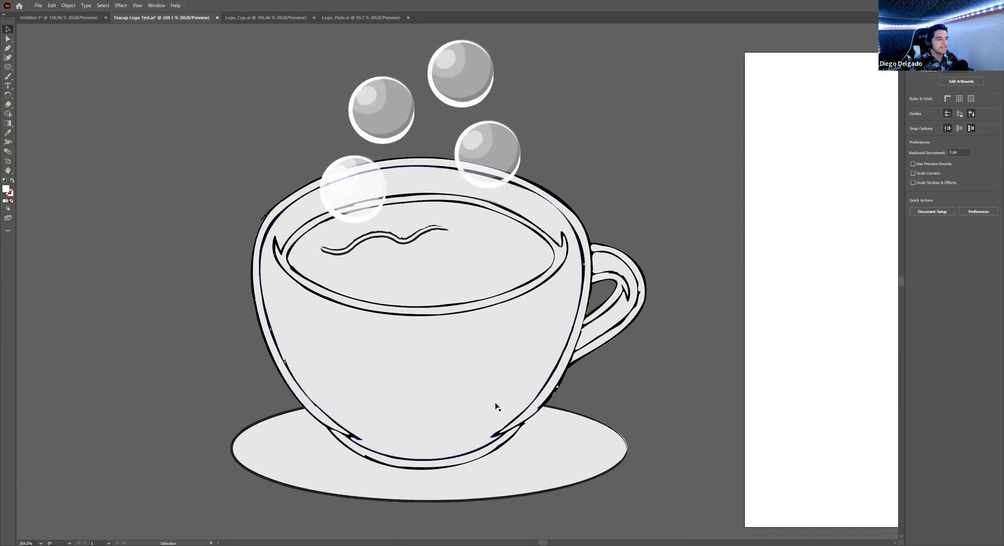
pyautogui.scroll(-3, 627, 342)
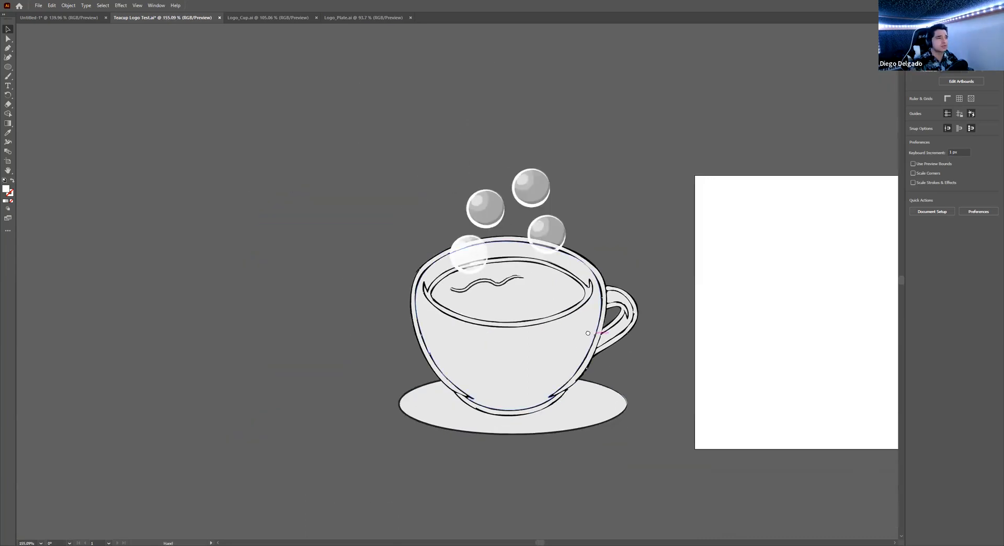
pyautogui.moveTo(591, 333); pyautogui.dragTo(504, 326)
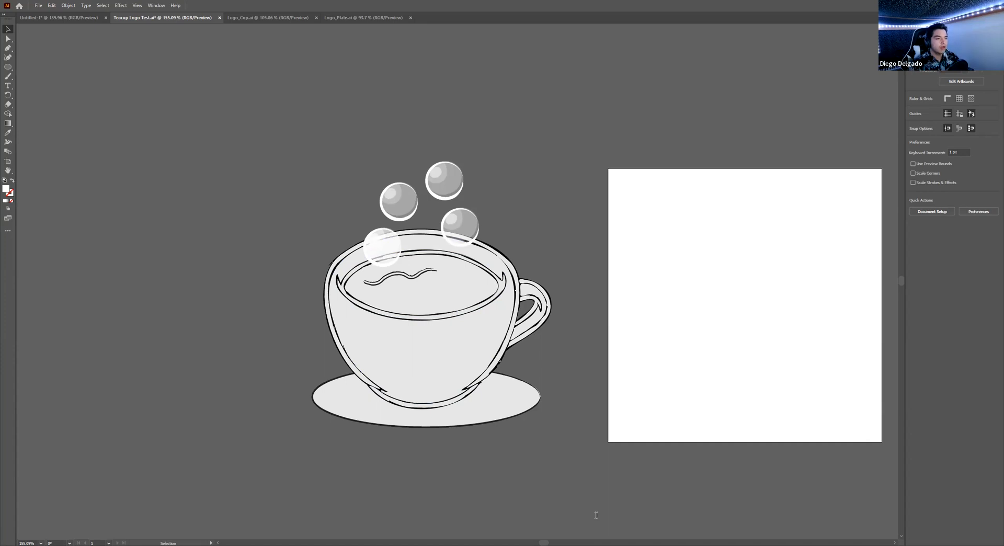
# - Zoom out and drag the teacup back onto the artboard
pyautogui.press('z')
pyautogui.moveTo(598, 333); pyautogui.dragTo(560, 334)
pyautogui.moveTo(480, 336); pyautogui.dragTo(613, 349)
pyautogui.moveTo(624, 347); pyautogui.dragTo(301, 360)
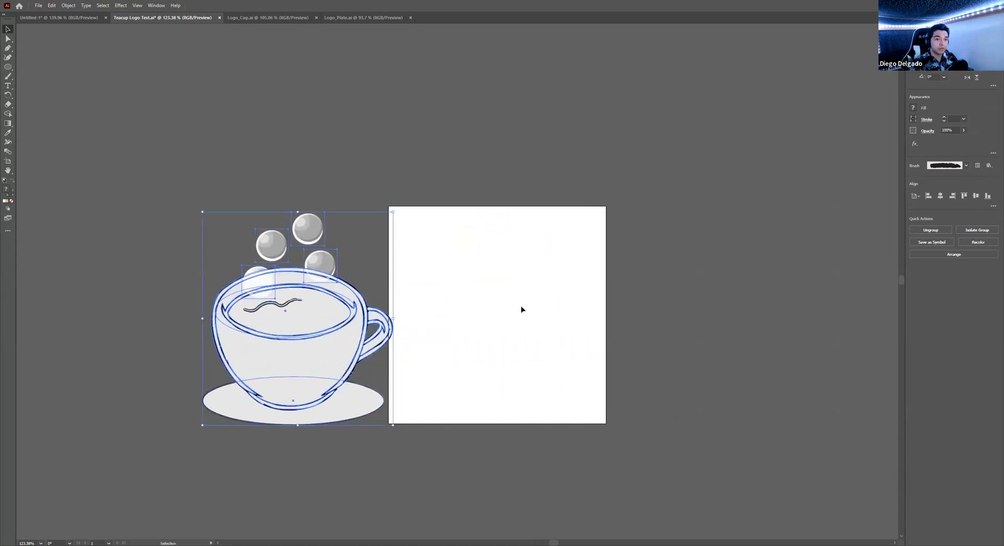
pyautogui.moveTo(331, 340); pyautogui.dragTo(448, 338)
# - Zoom in and pan around the cup to inspect its outline and bubbles
pyautogui.hotkey('ctrl', 'space')
pyautogui.moveTo(342, 331); pyautogui.dragTo(444, 321)
pyautogui.moveTo(415, 229); pyautogui.dragTo(501, 273)
pyautogui.hotkey('ctrl', 'space')
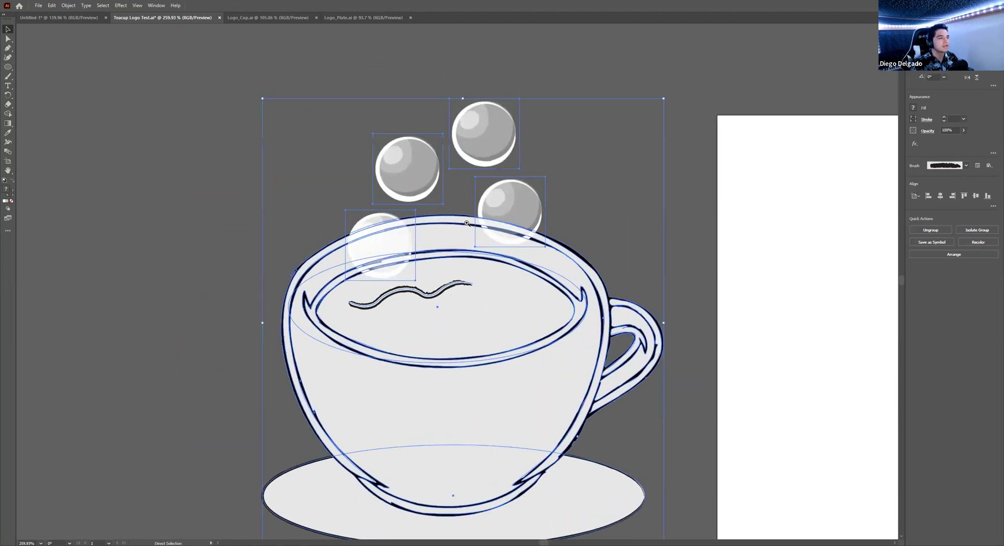
pyautogui.click(467, 224)
pyautogui.moveTo(442, 75); pyautogui.dragTo(264, 92)
pyautogui.moveTo(455, 285); pyautogui.dragTo(450, 254)
pyautogui.moveTo(509, 267); pyautogui.dragTo(470, 337)
pyautogui.hotkey('ctrl', 'space')
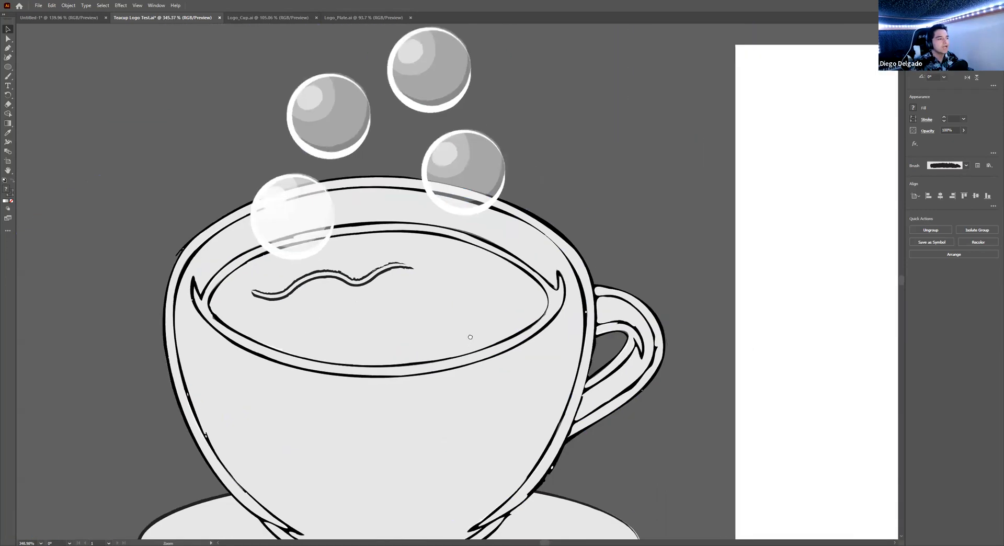
pyautogui.moveTo(540, 377); pyautogui.dragTo(493, 298)
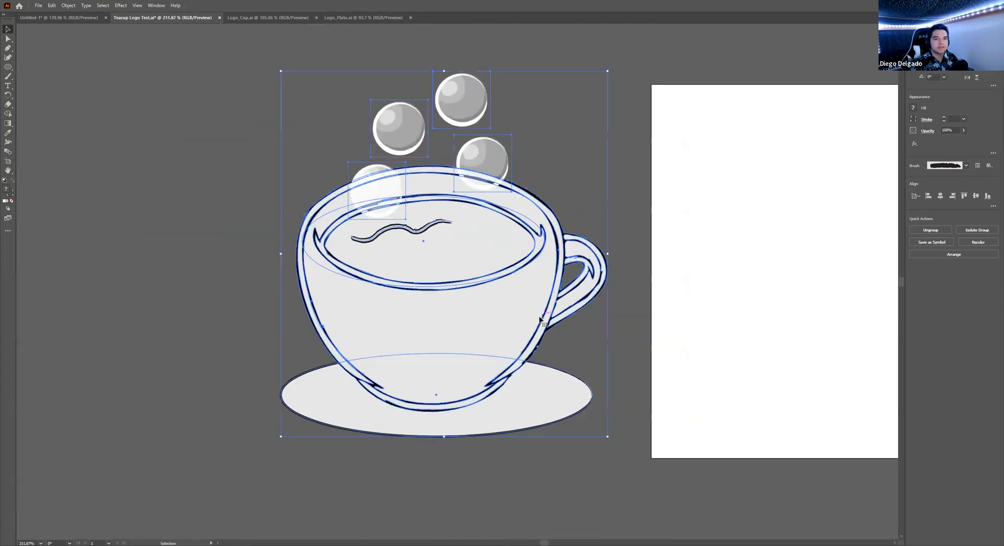
pyautogui.scroll(-3, 547, 266)
pyautogui.moveTo(554, 260); pyautogui.dragTo(386, 259)
pyautogui.scroll(1, 370, 262)
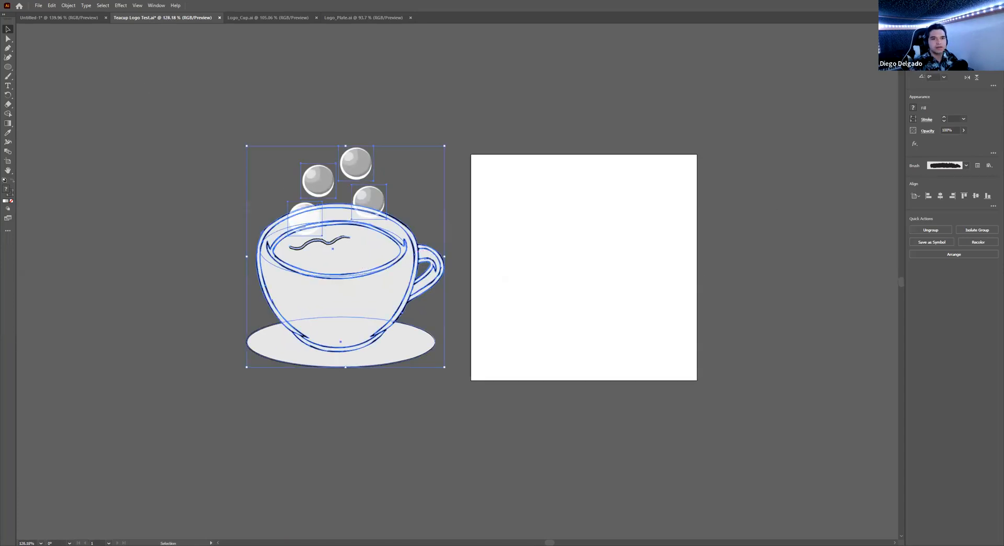
# - Centre the teacup horizontally on the artboard, deselect it and recentre the view
pyautogui.click(939, 199)
pyautogui.click(784, 289)
pyautogui.moveTo(785, 290); pyautogui.dragTo(590, 298)
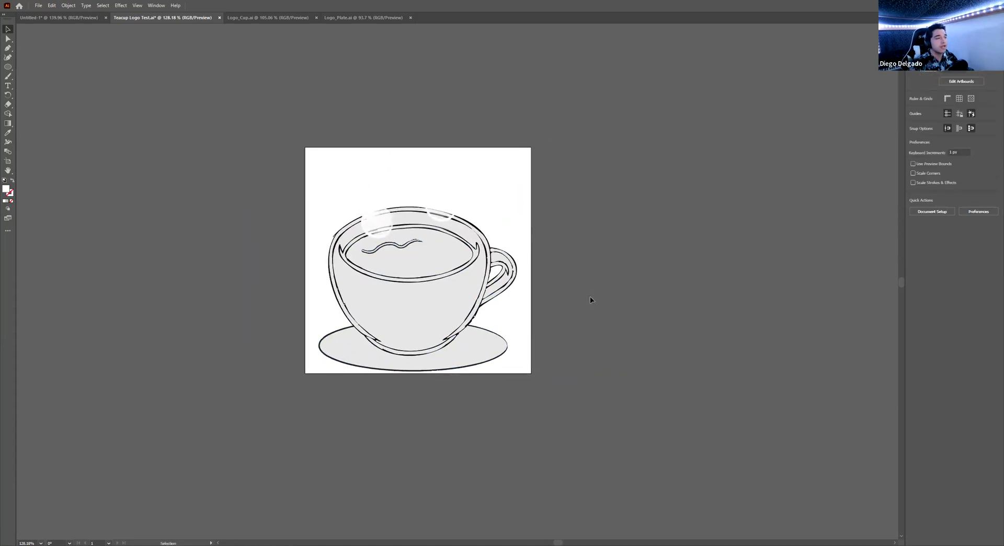
pyautogui.scroll(3, 467, 269)
pyautogui.moveTo(377, 229); pyautogui.dragTo(446, 245)
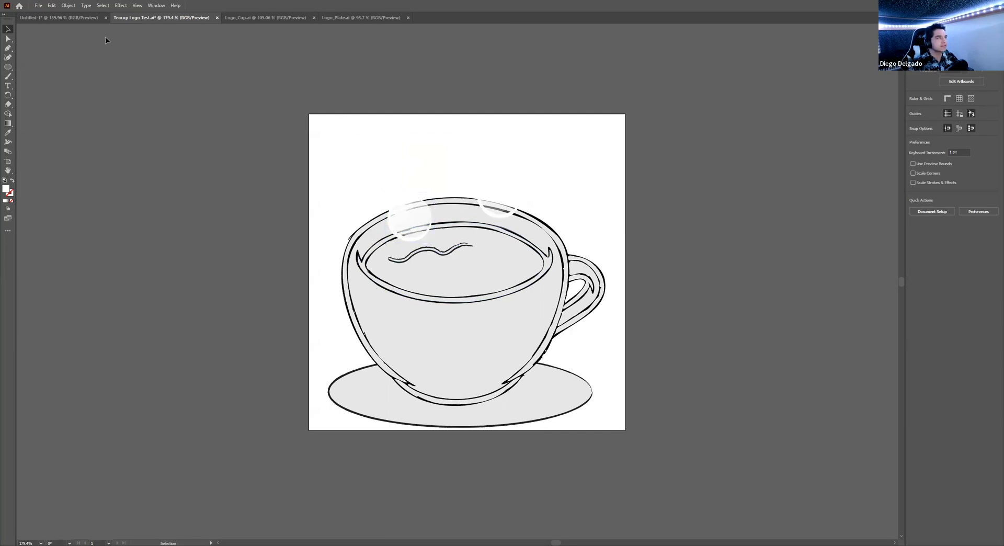
# - Export the artwork to Downloads as a PNG named 'Teacup Logo Whole'
pyautogui.click(38, 5)
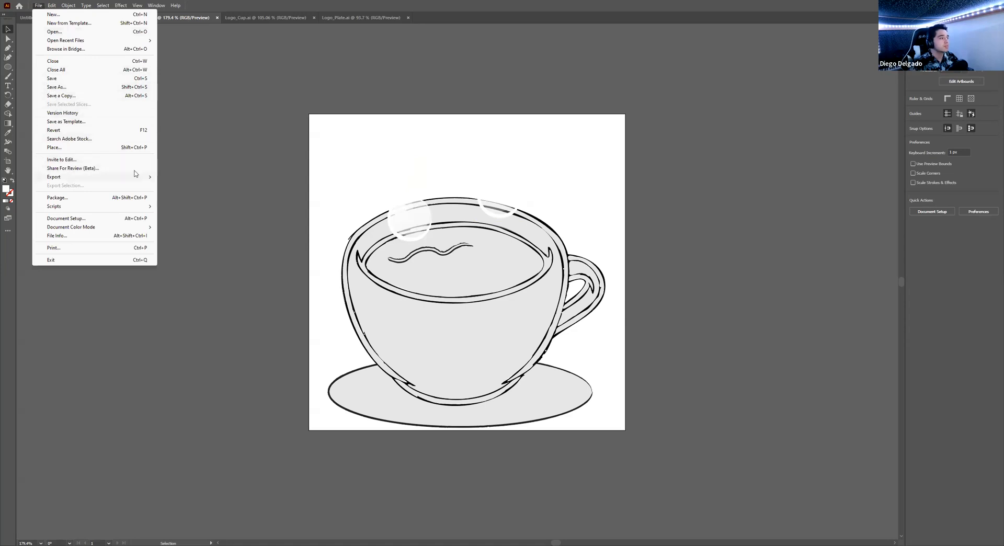
pyautogui.moveTo(135, 176)
pyautogui.click(172, 186)
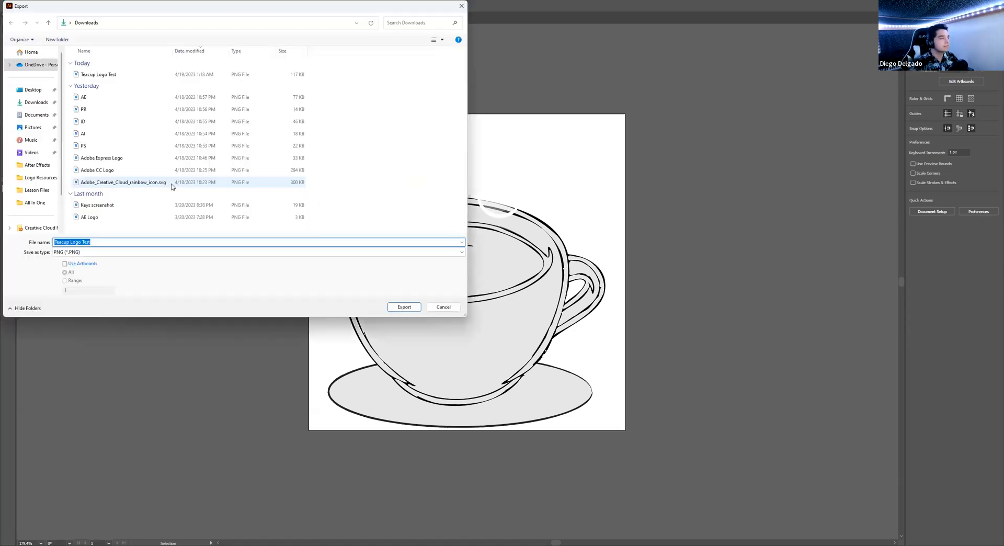
pyautogui.click(35, 102)
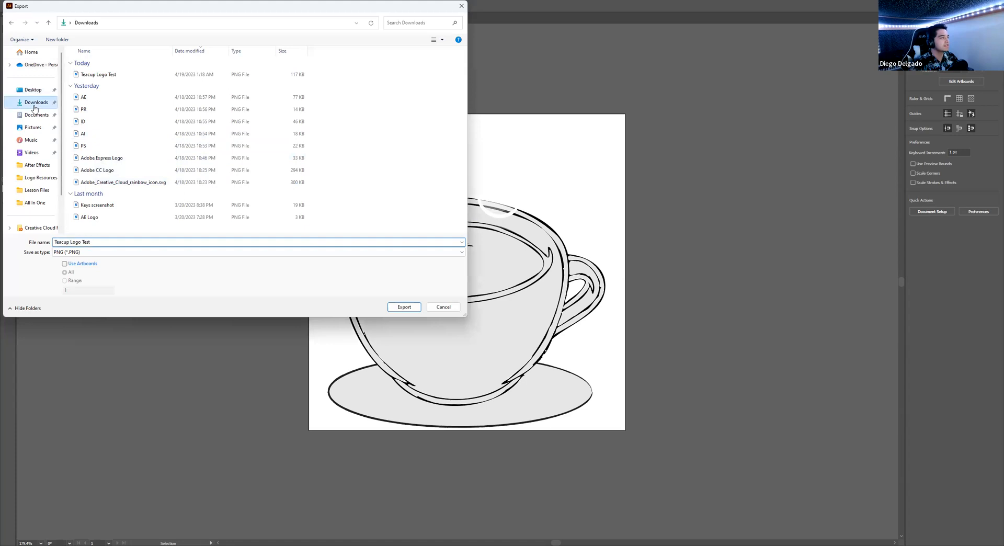
pyautogui.click(99, 242)
pyautogui.doubleClick(99, 241)
pyautogui.click(100, 241)
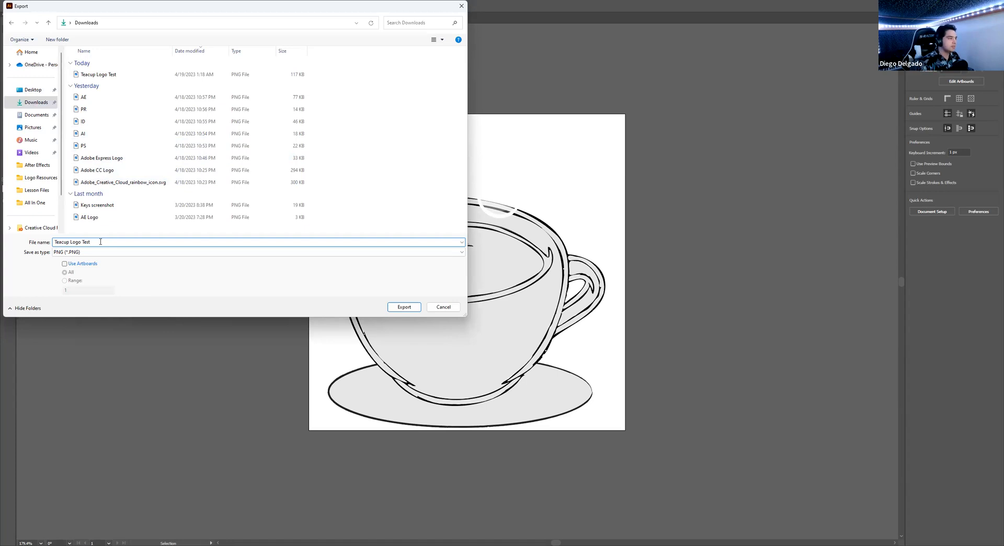
pyautogui.press('BackSpace')
pyautogui.press('BackSpace')
pyautogui.press('BackSpace')
pyautogui.press('BackSpace')
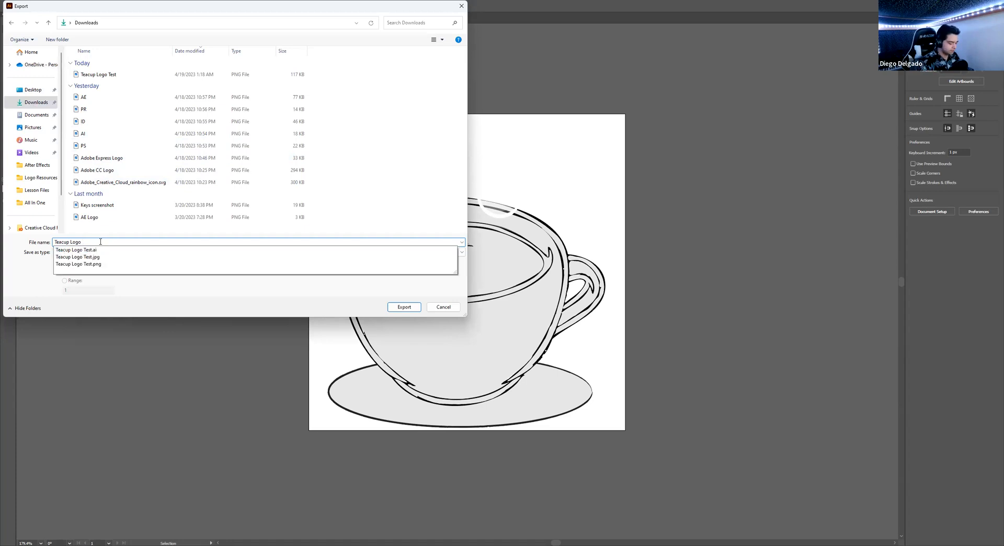
pyautogui.write('Whole')
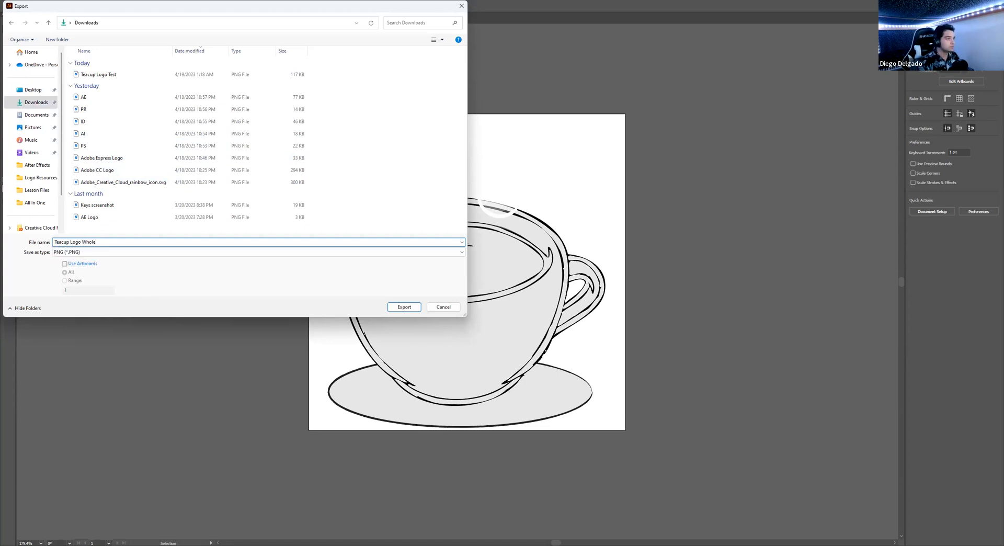
pyautogui.press('Return')
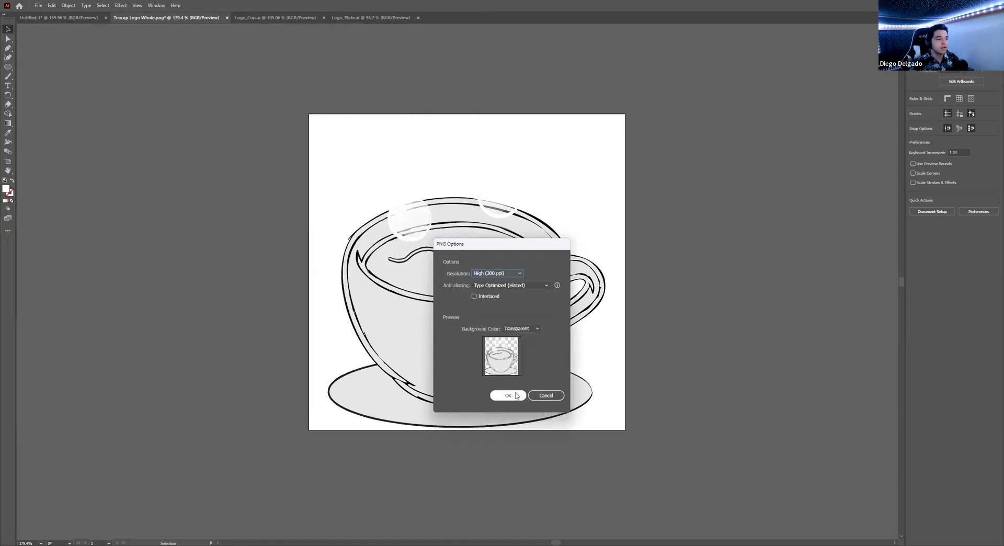
# - Confirm the PNG options with a Transparent background at High (300 ppi)
pyautogui.click(528, 329)
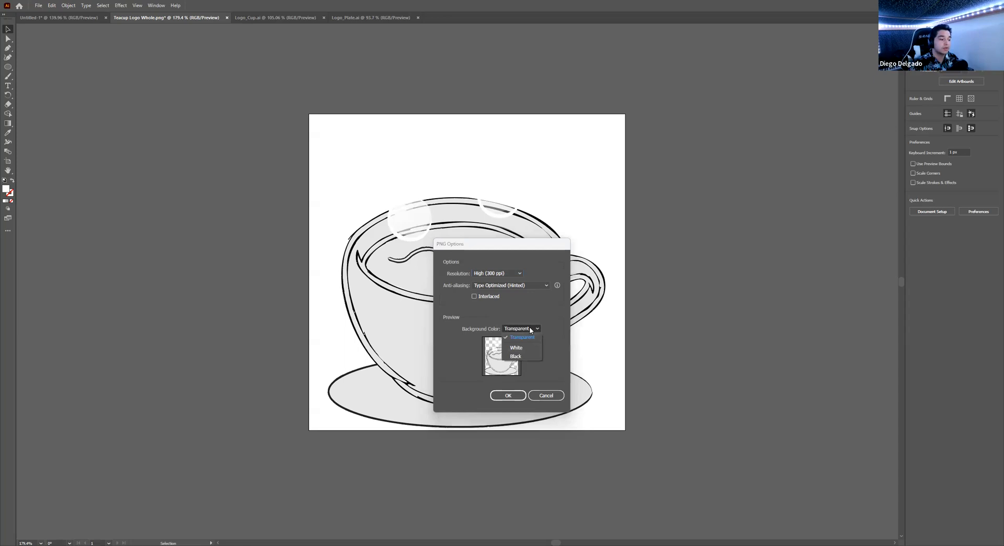
pyautogui.click(522, 338)
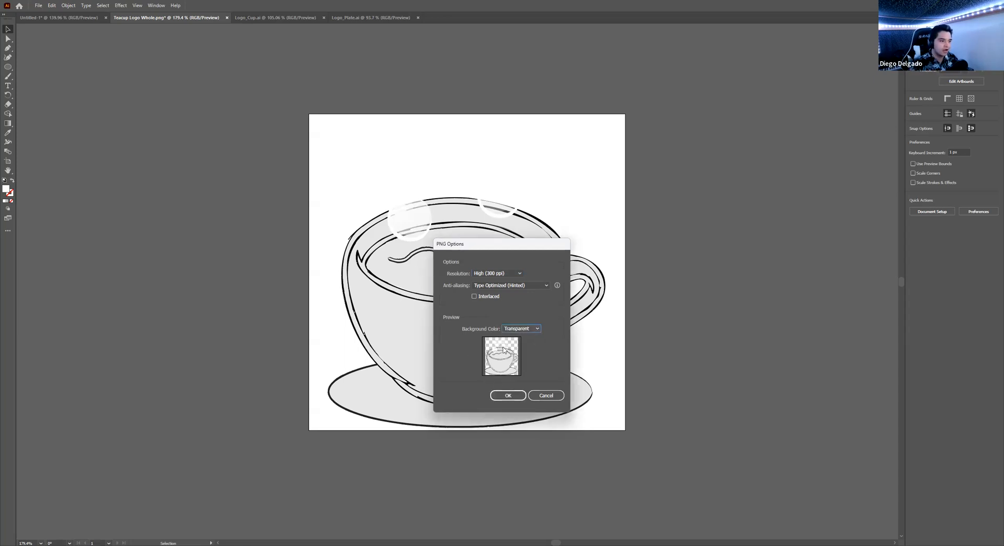
pyautogui.click(508, 396)
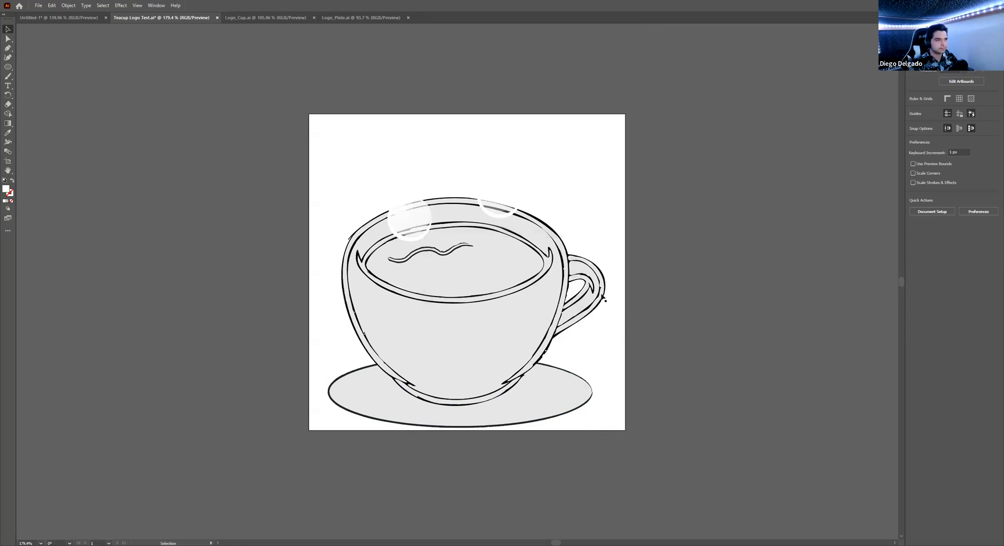
# - Shift the artboard view slightly
pyautogui.moveTo(496, 448)
pyautogui.mouseDown()
pyautogui.moveTo(530, 479)
pyautogui.moveTo(492, 453)
pyautogui.mouseUp()
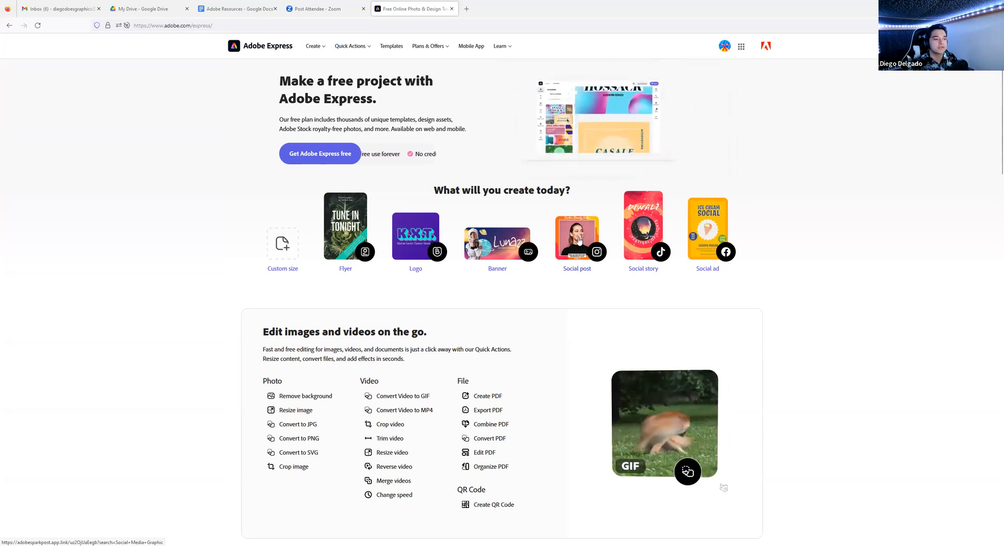
# - Start a new Social post design and browse the Social Media Graphic templates
pyautogui.click(579, 240)
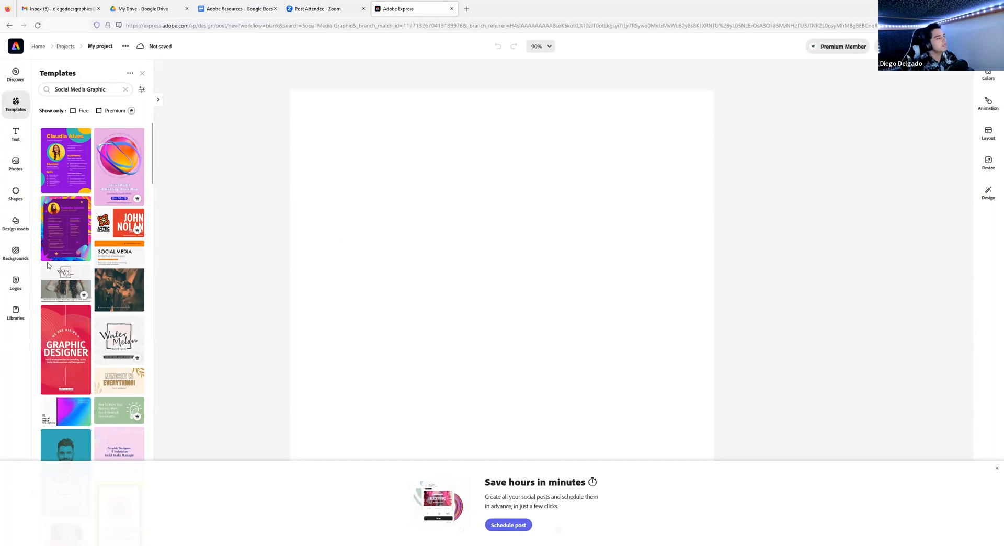
pyautogui.scroll(-2, 77, 253)
pyautogui.scroll(2, 77, 254)
pyautogui.scroll(-2, 76, 254)
pyautogui.scroll(2, 77, 253)
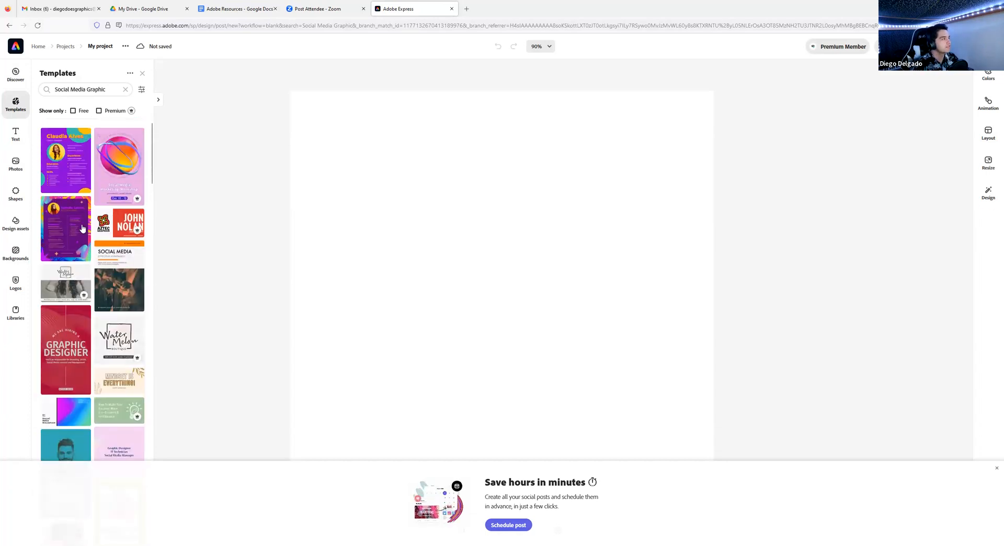
# - Search templates for 'Cafe' and load the Sleepy Cafe prices template
pyautogui.click(125, 89)
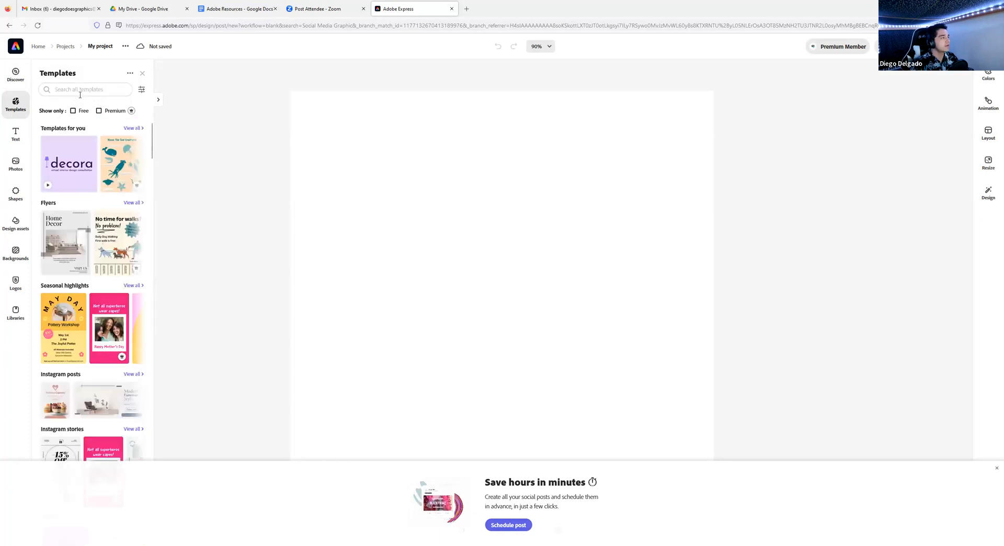
pyautogui.click(80, 94)
pyautogui.write('Caf')
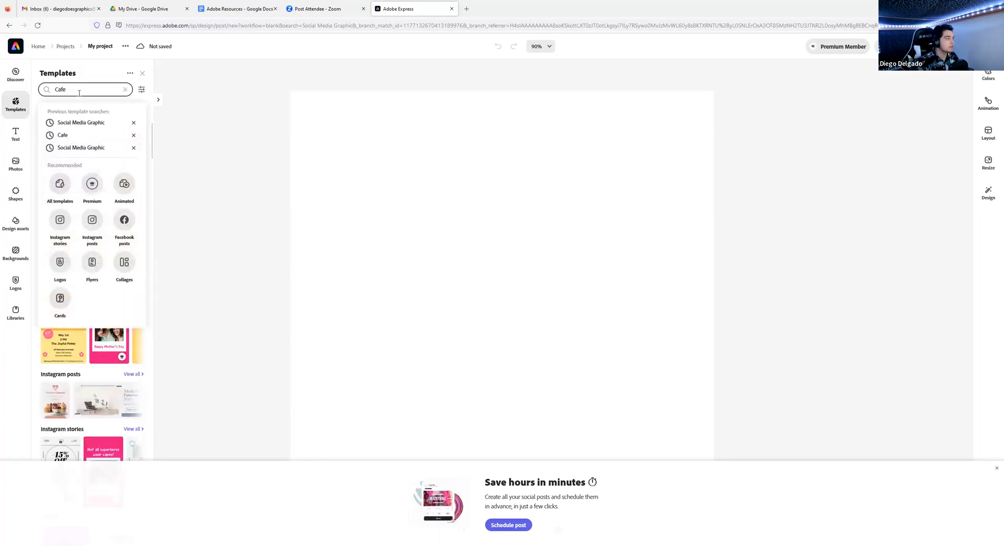
pyautogui.write('e')
pyautogui.press('Return')
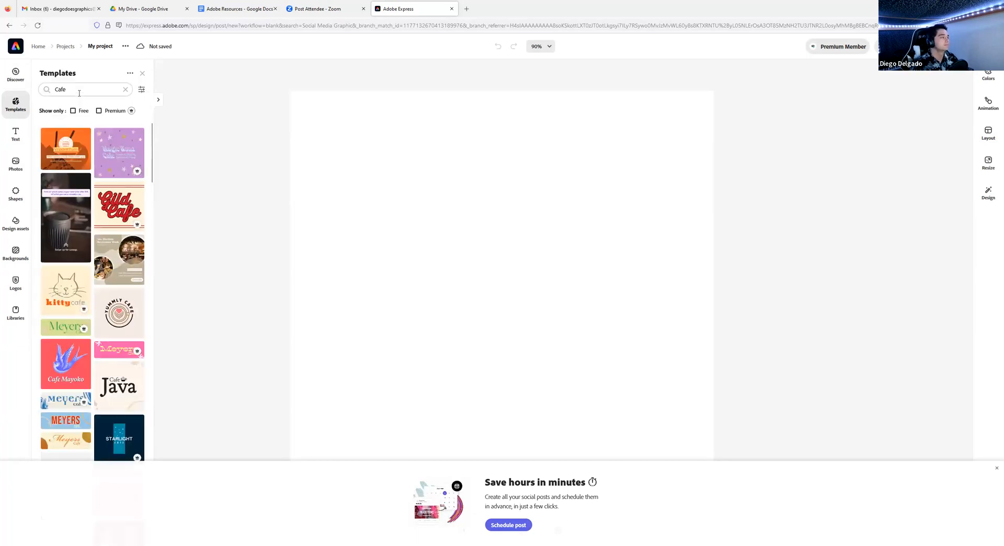
pyautogui.scroll(-6, 118, 249)
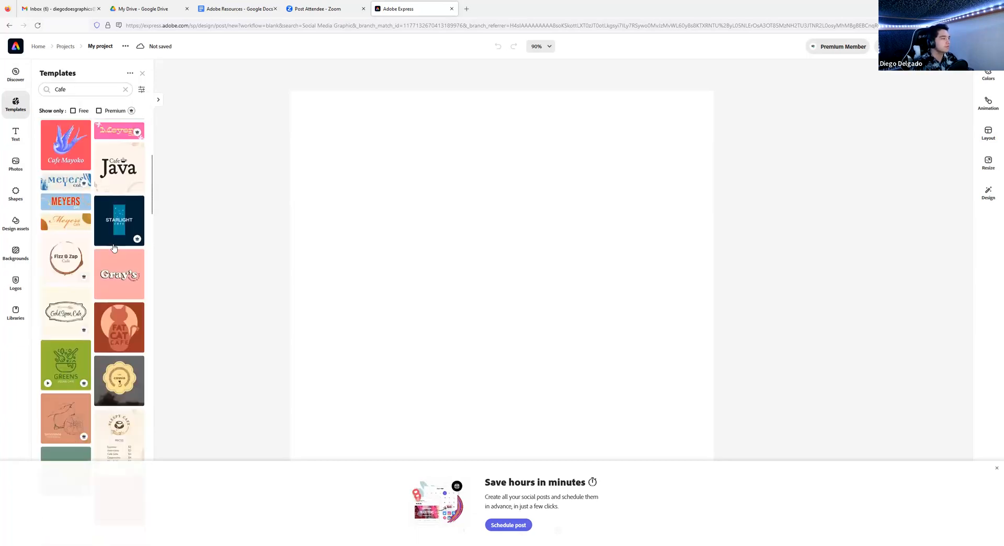
pyautogui.scroll(-2, 114, 247)
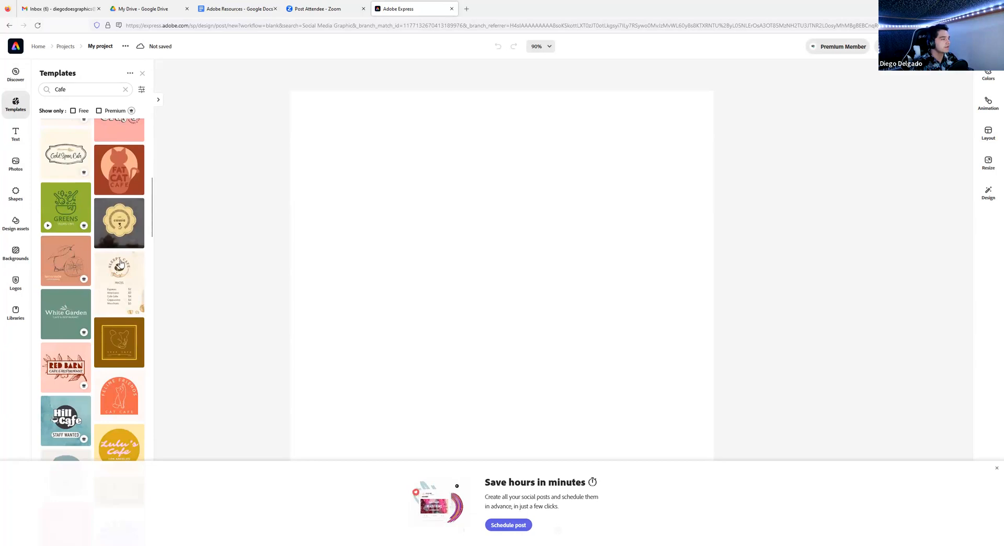
pyautogui.click(118, 277)
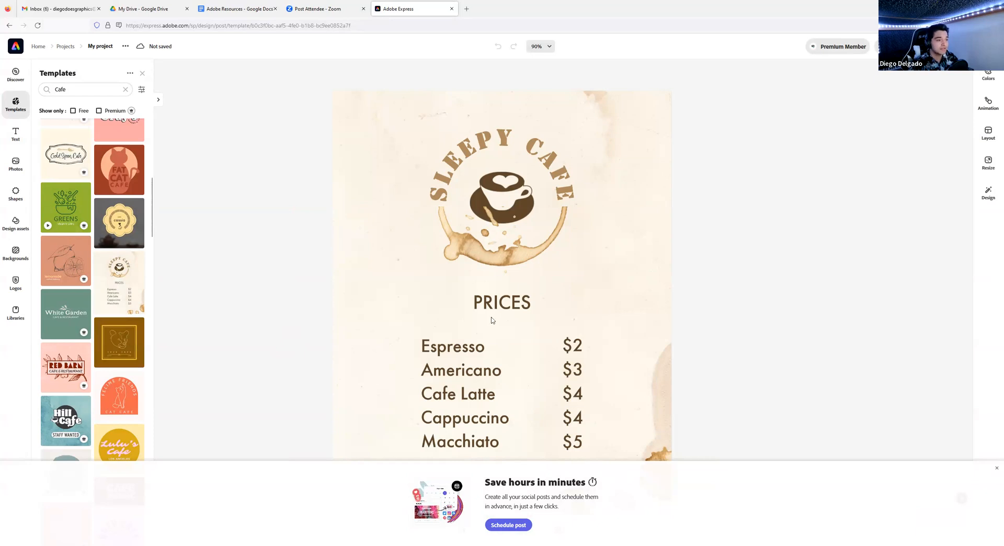
# - Close the panels and delete the SLEEPY CAFE emblem with its coffee-stain artwork
pyautogui.click(708, 298)
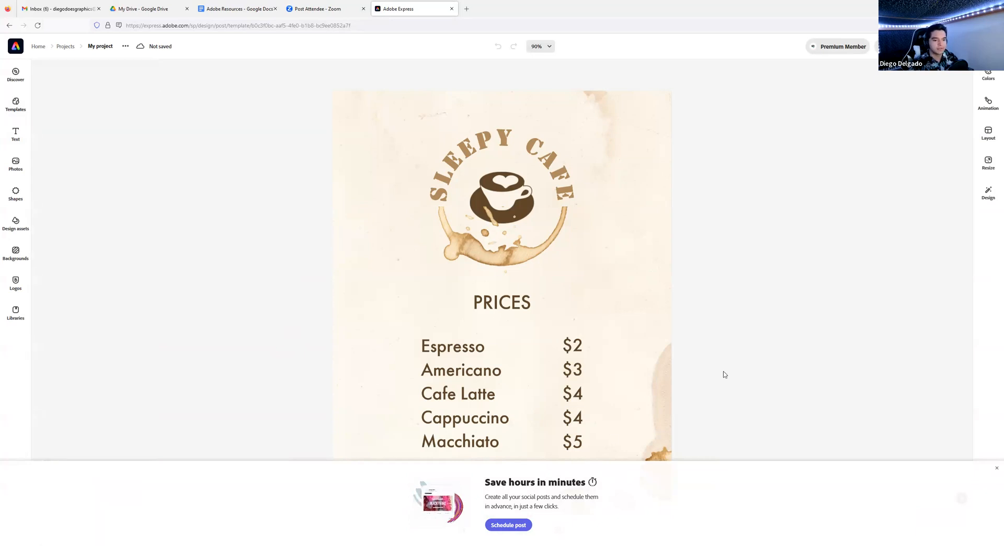
pyautogui.click(996, 468)
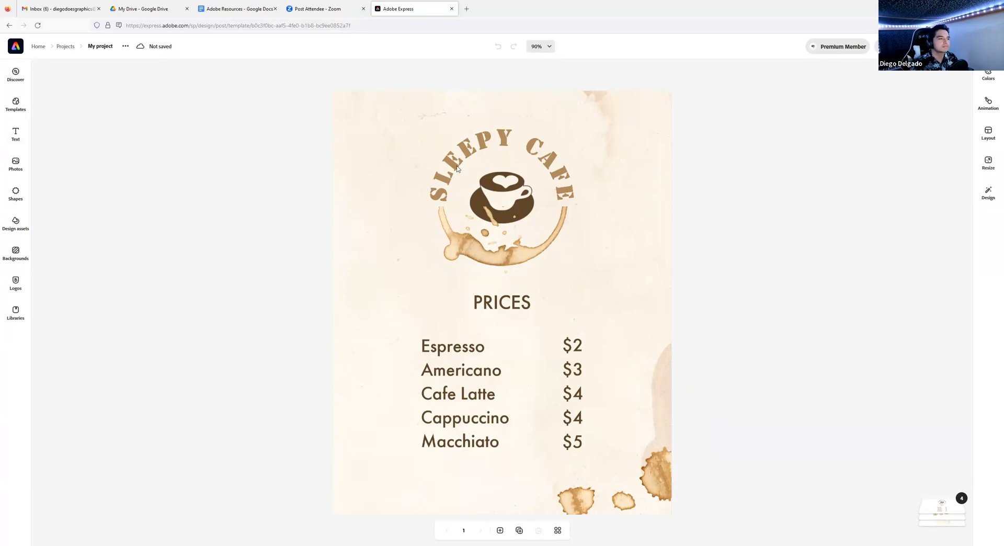
pyautogui.click(496, 186)
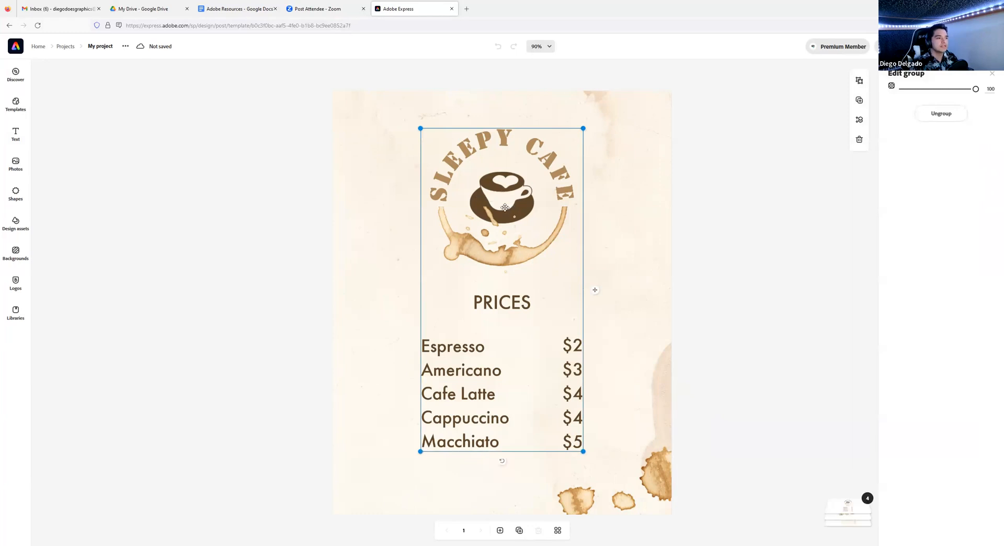
pyautogui.click(505, 207)
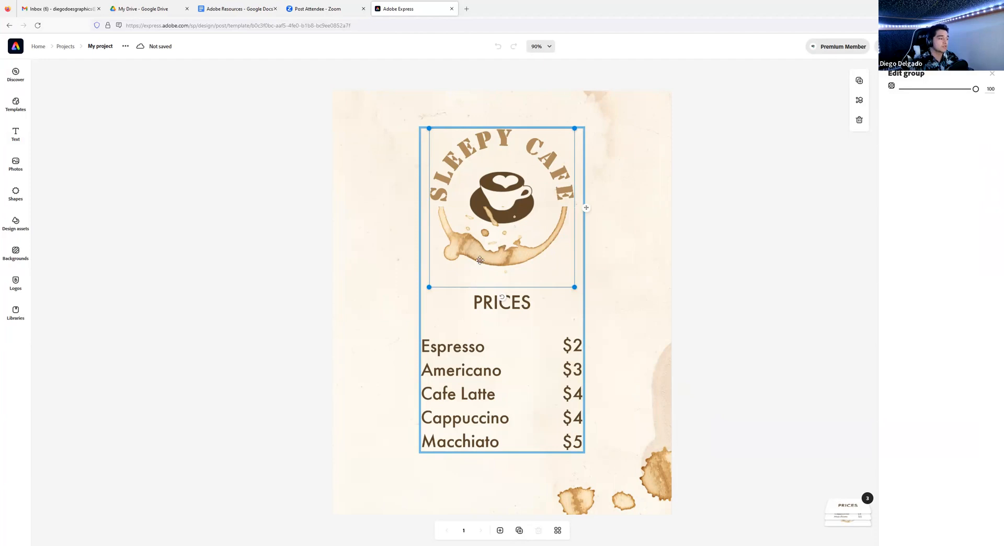
pyautogui.click(507, 207)
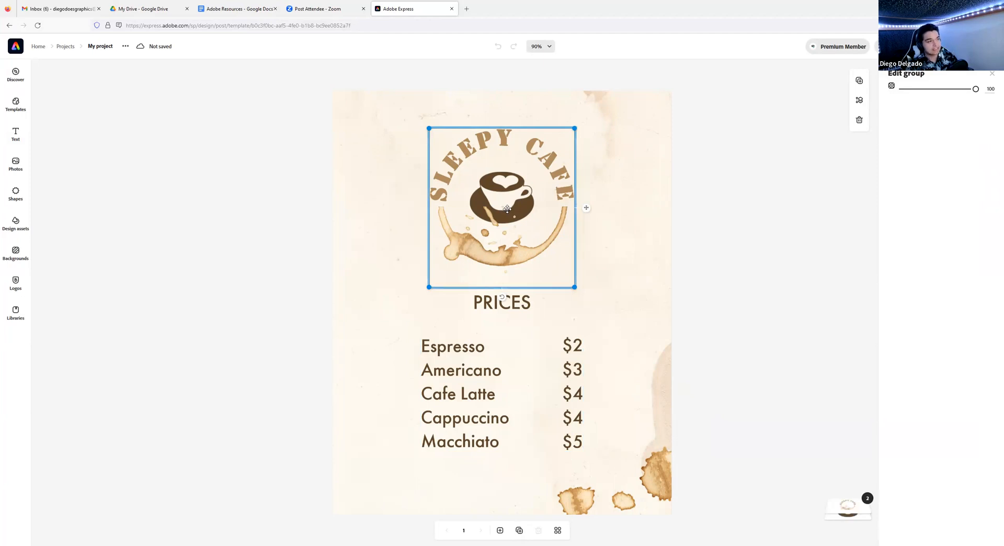
pyautogui.press('Delete')
# - Delete the remaining coffee cup graphic from the menu
pyautogui.click(505, 200)
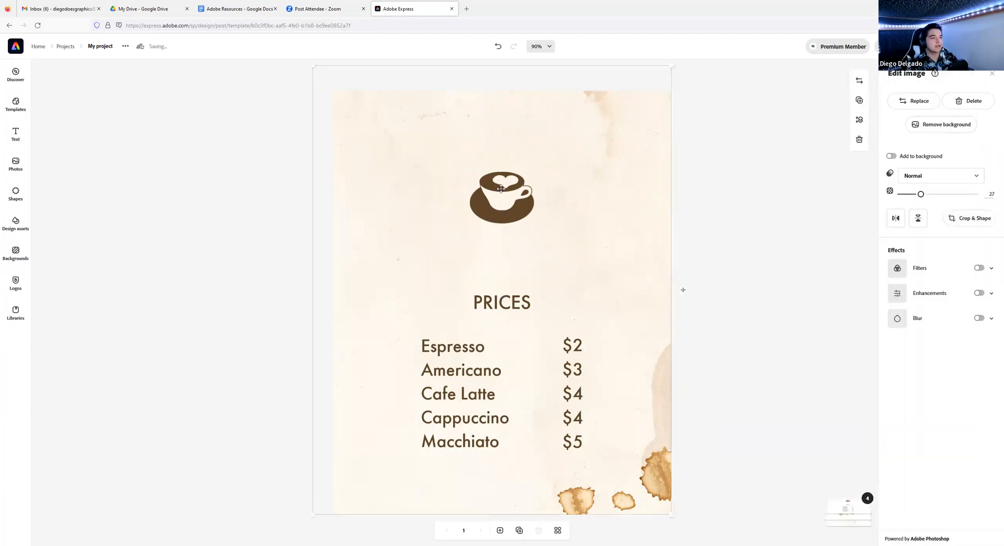
pyautogui.click(501, 189)
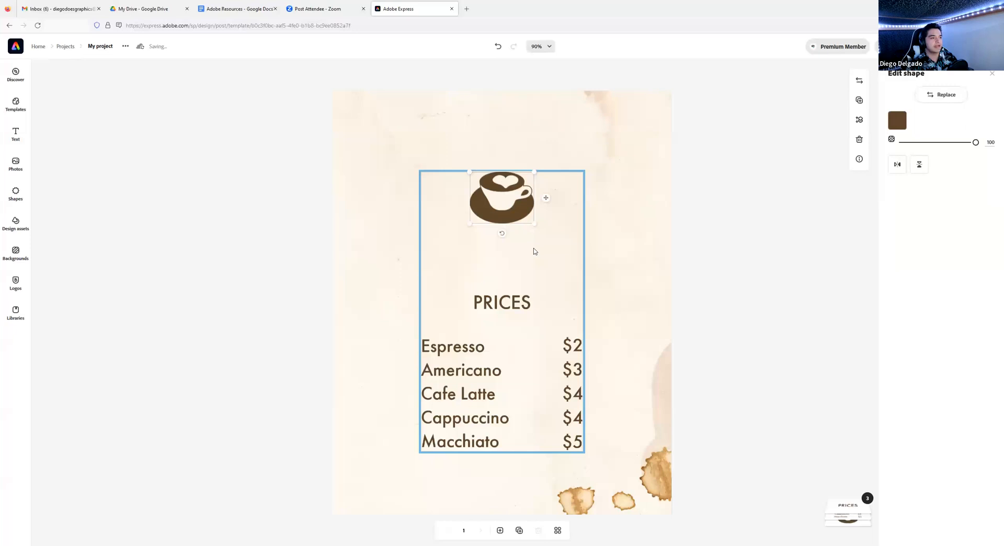
pyautogui.press('Delete')
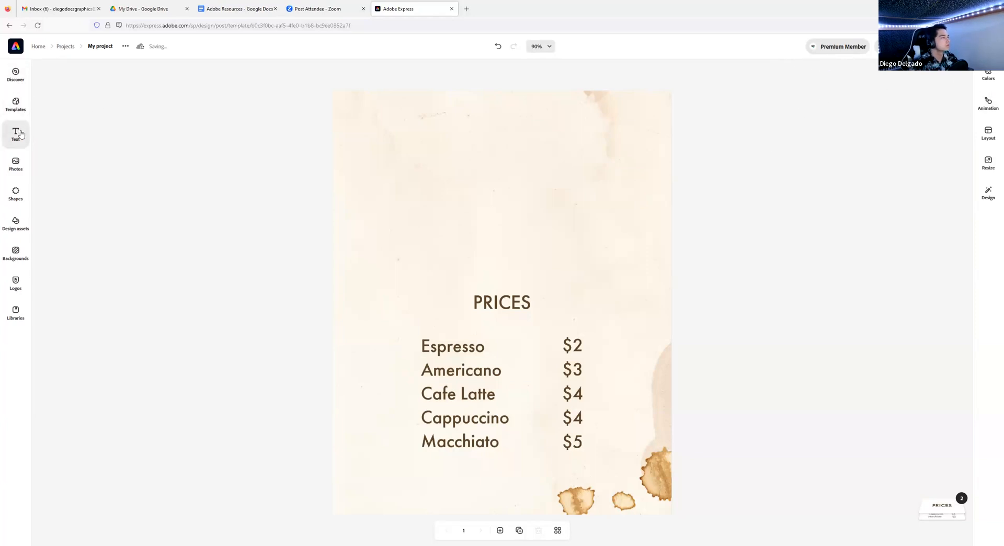
# - Upload 'Teacup Logo Whole' and place it above the PRICES heading
pyautogui.click(12, 166)
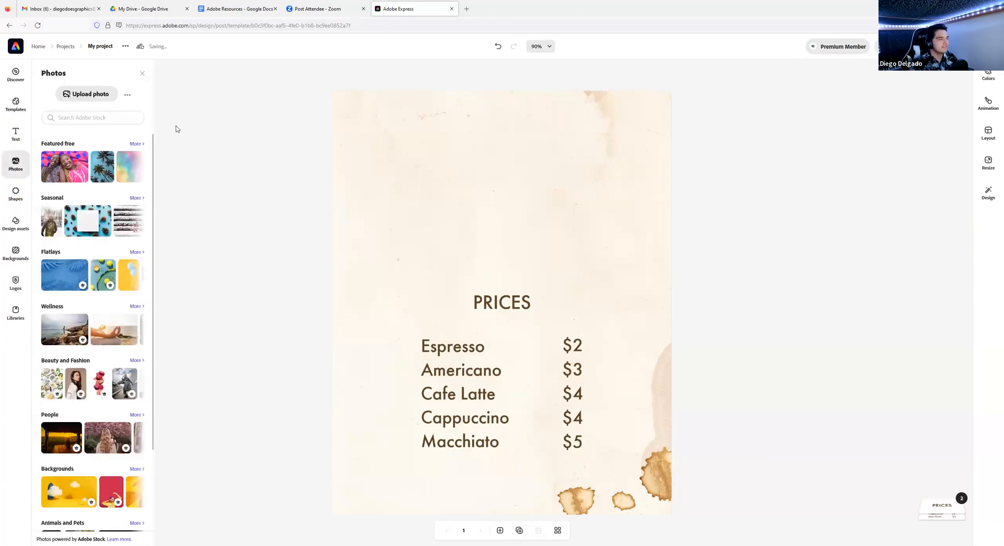
pyautogui.click(91, 96)
pyautogui.click(102, 75)
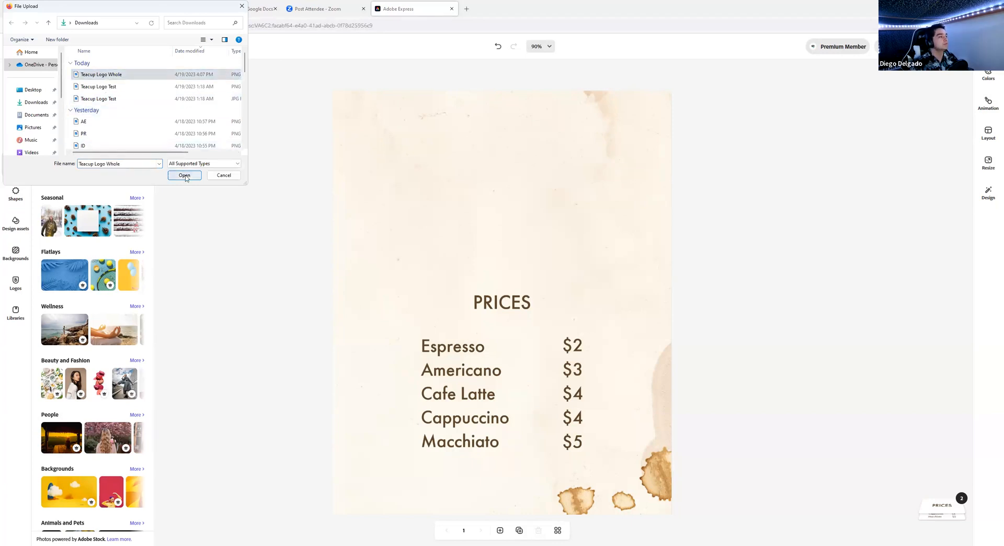
pyautogui.click(185, 176)
pyautogui.moveTo(503, 246); pyautogui.dragTo(503, 211)
pyautogui.click(629, 178)
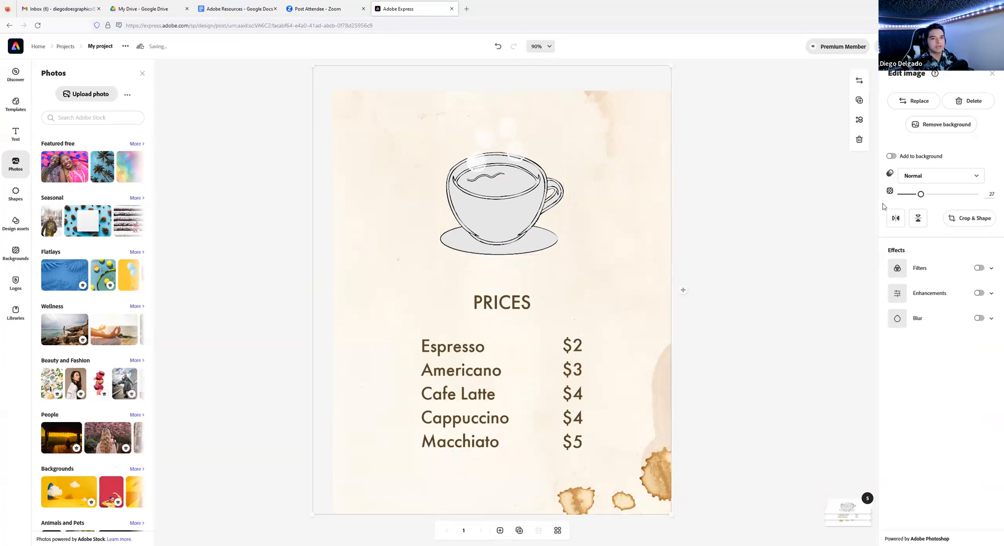
# - Raise the background image's opacity and nudge the teacup slightly higher
pyautogui.moveTo(921, 195); pyautogui.dragTo(958, 196)
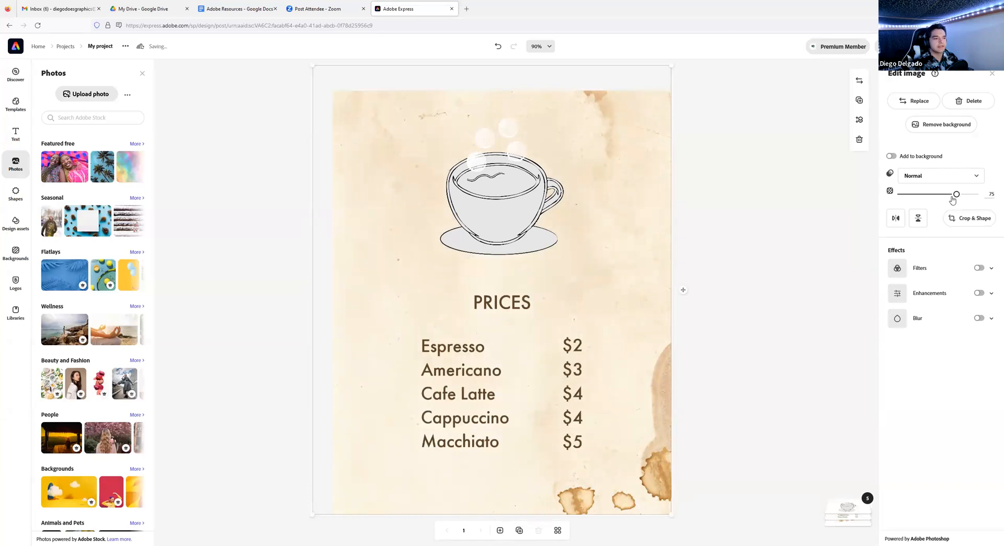
pyautogui.click(748, 236)
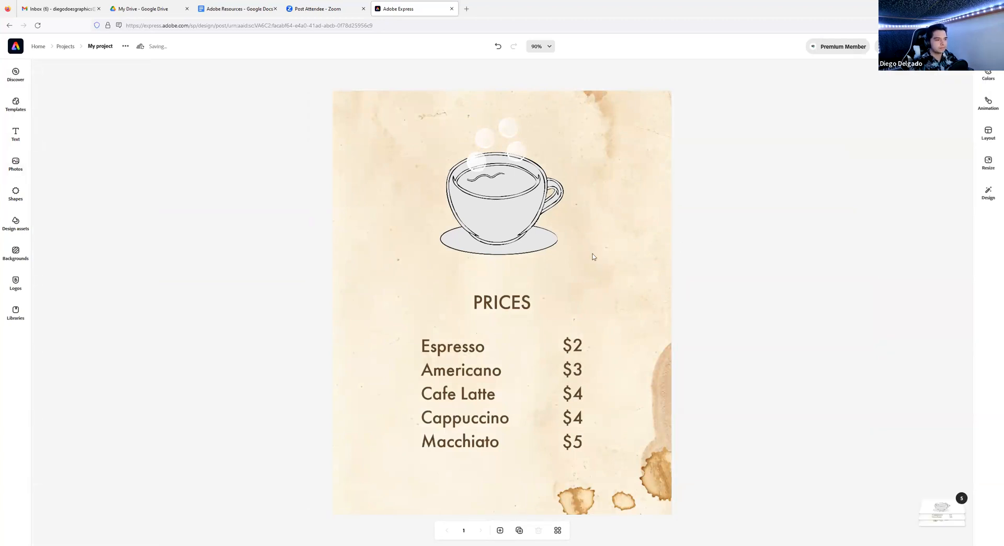
pyautogui.click(505, 212)
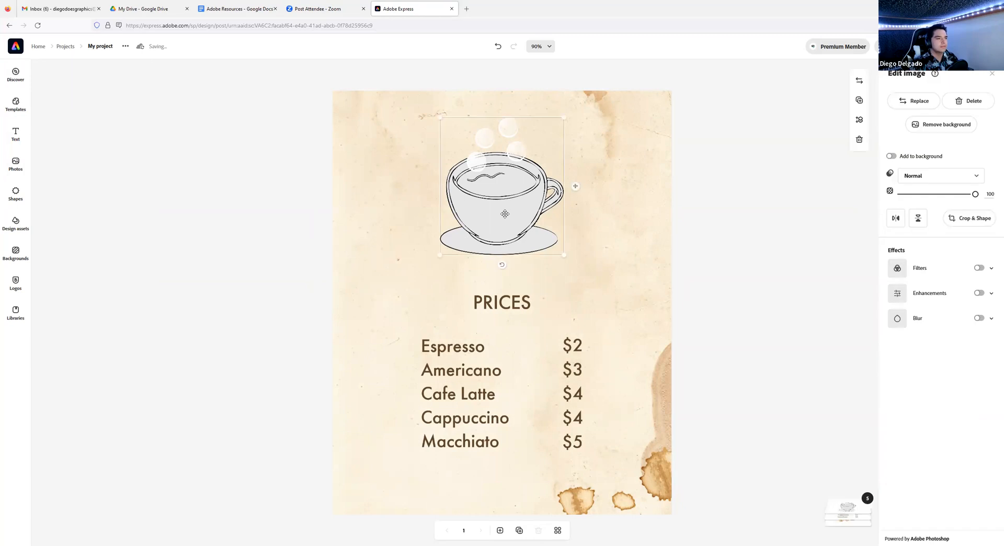
pyautogui.moveTo(505, 213); pyautogui.dragTo(505, 205)
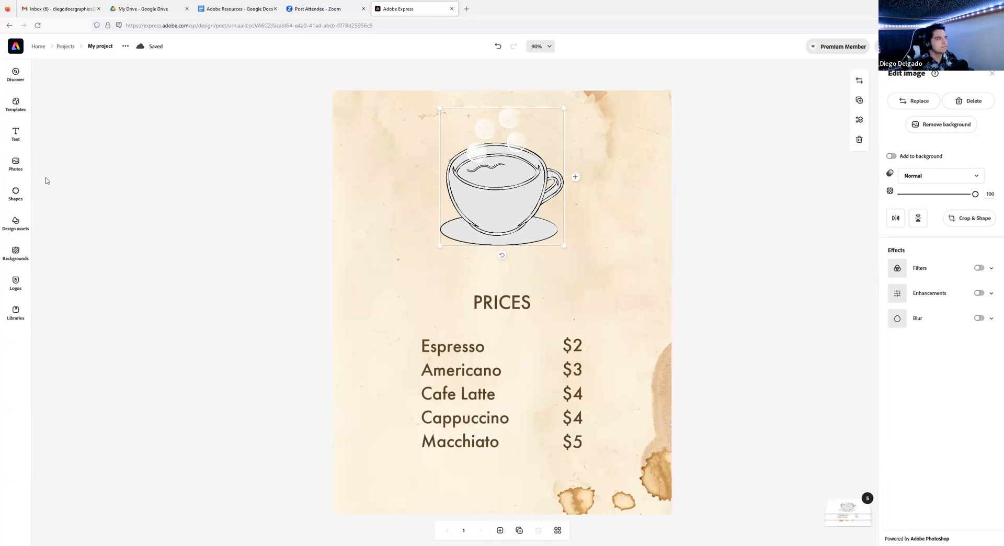
# - Browse the collection of text style templates
pyautogui.click(16, 134)
pyautogui.scroll(-5, 73, 179)
pyautogui.scroll(-5, 110, 253)
pyautogui.scroll(-8, 91, 231)
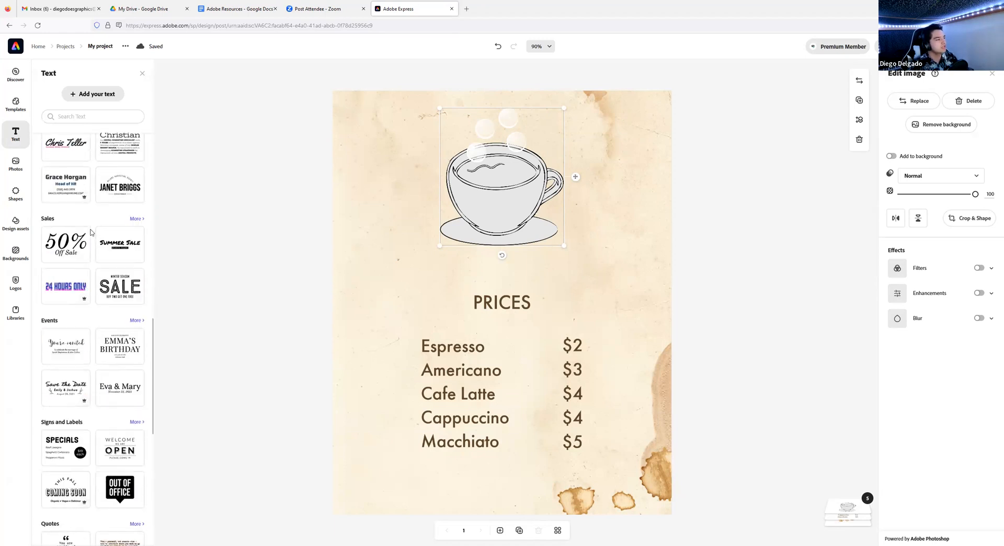
pyautogui.scroll(-4, 90, 232)
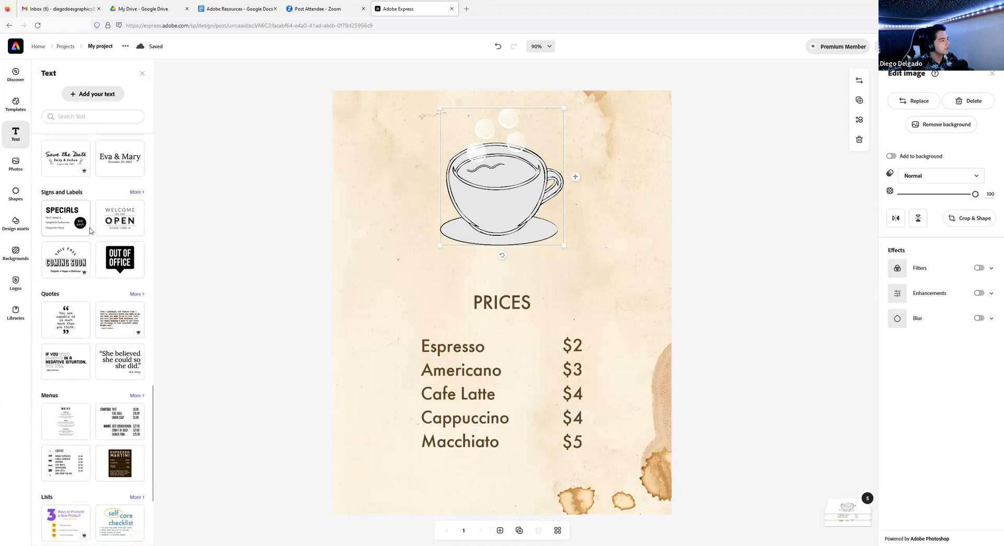
pyautogui.scroll(6, 94, 296)
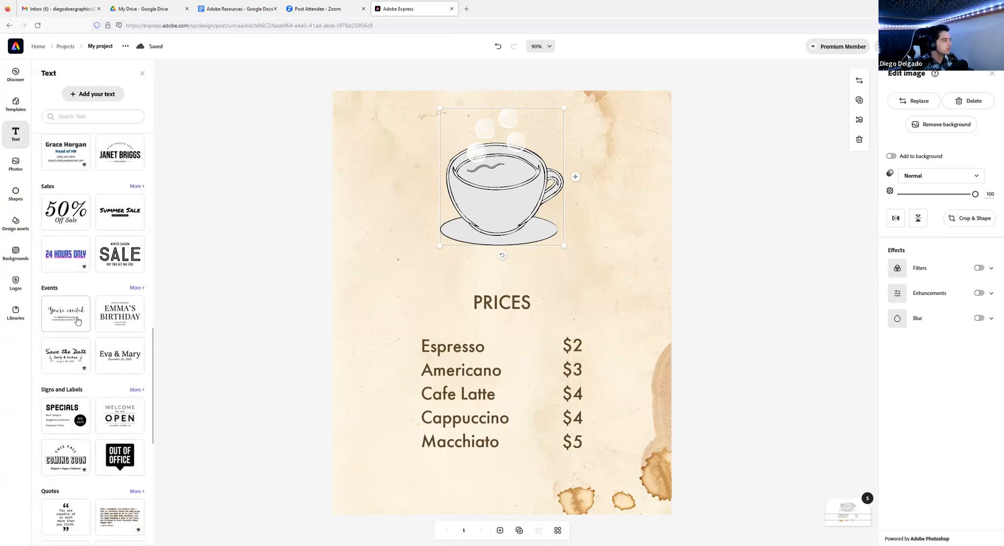
pyautogui.scroll(-4, 78, 293)
pyautogui.scroll(3, 78, 321)
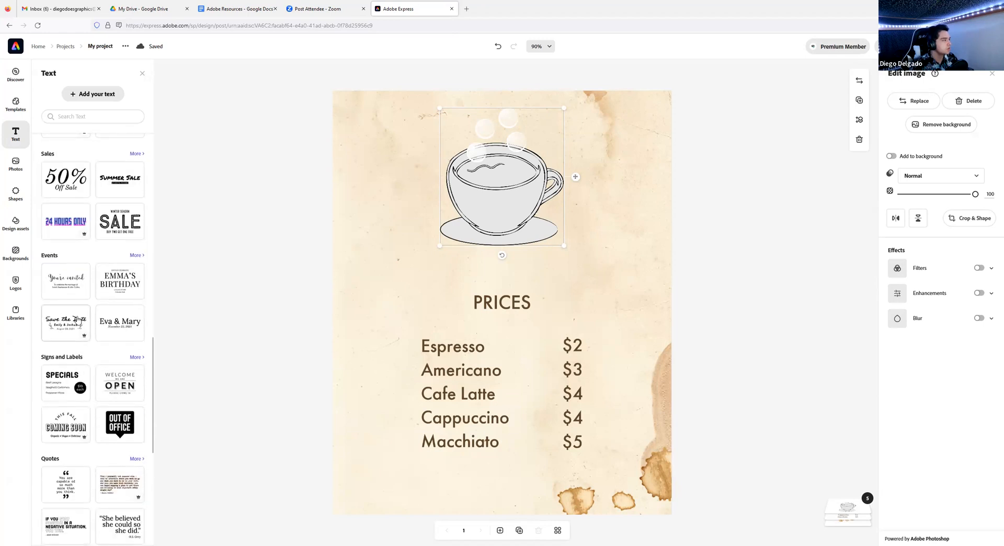
# - Add the 'Save the Date 6/24' design from the Events text styles to the menu
pyautogui.click(136, 255)
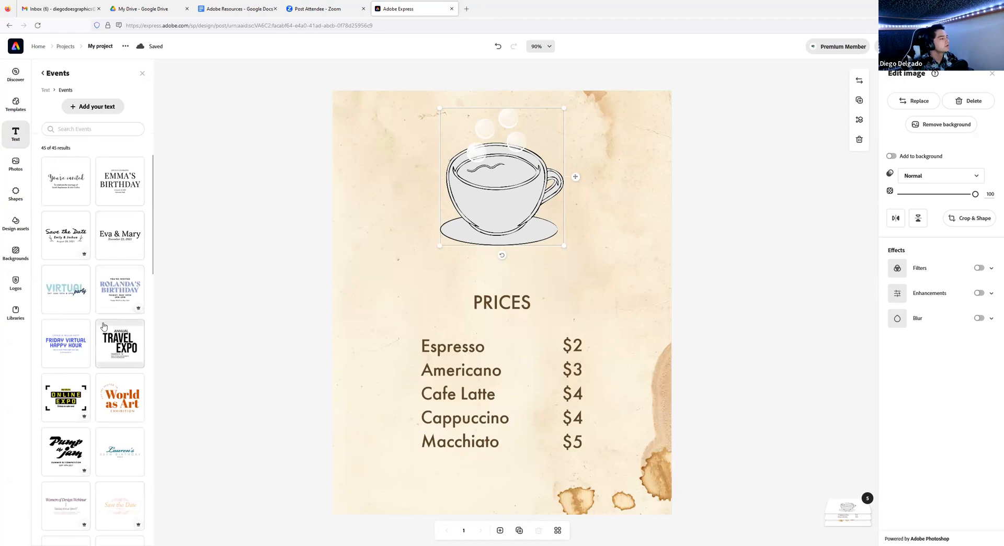
pyautogui.scroll(-1, 102, 322)
pyautogui.scroll(-2, 103, 321)
pyautogui.scroll(-2, 103, 321)
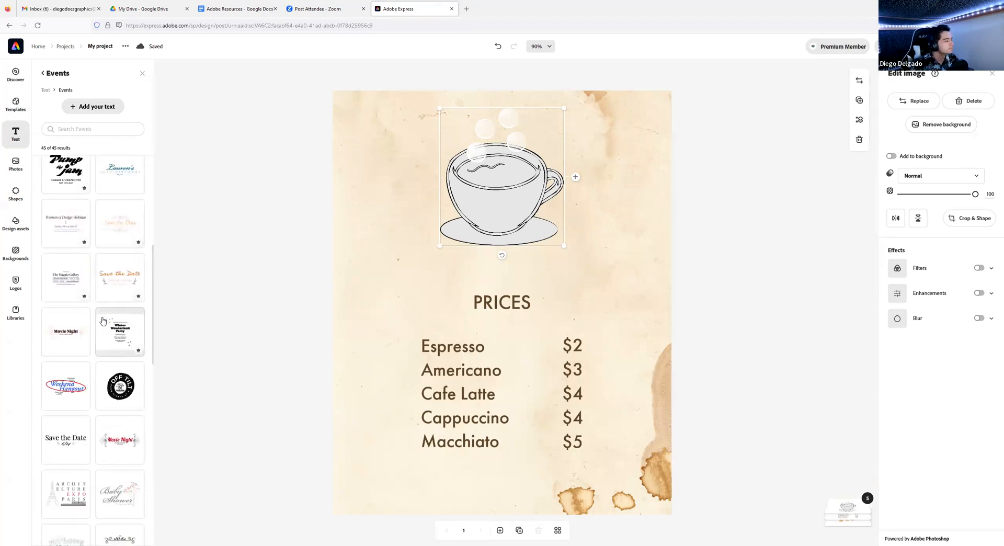
pyautogui.scroll(-2, 103, 322)
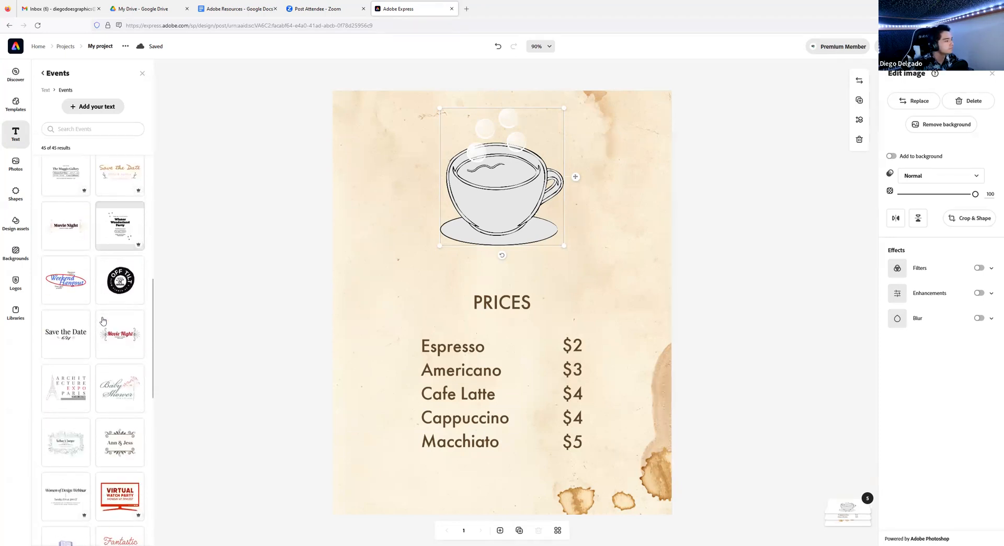
pyautogui.click(65, 337)
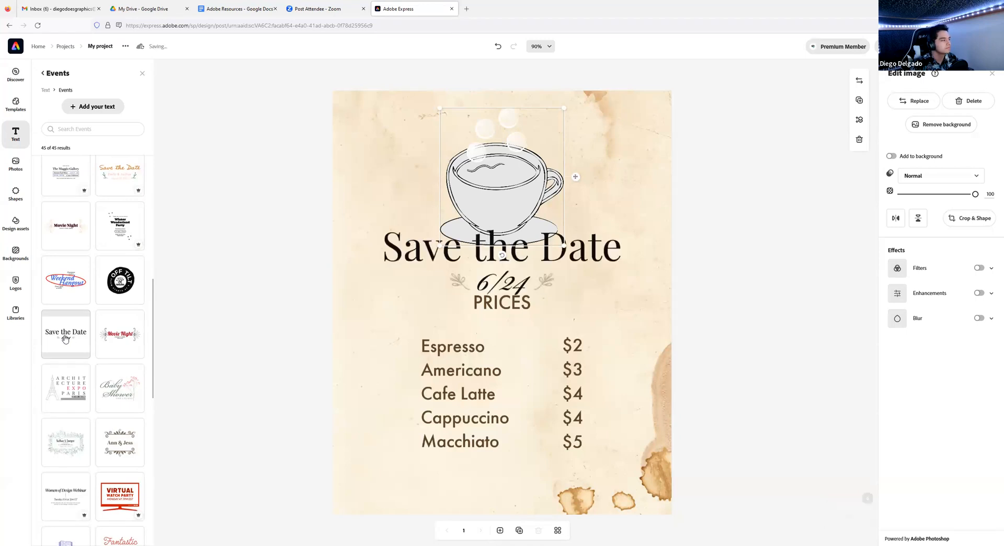
# - Replace the 'Save the Date' headline with 'Bubba's Bubble Tea'
pyautogui.click(592, 243)
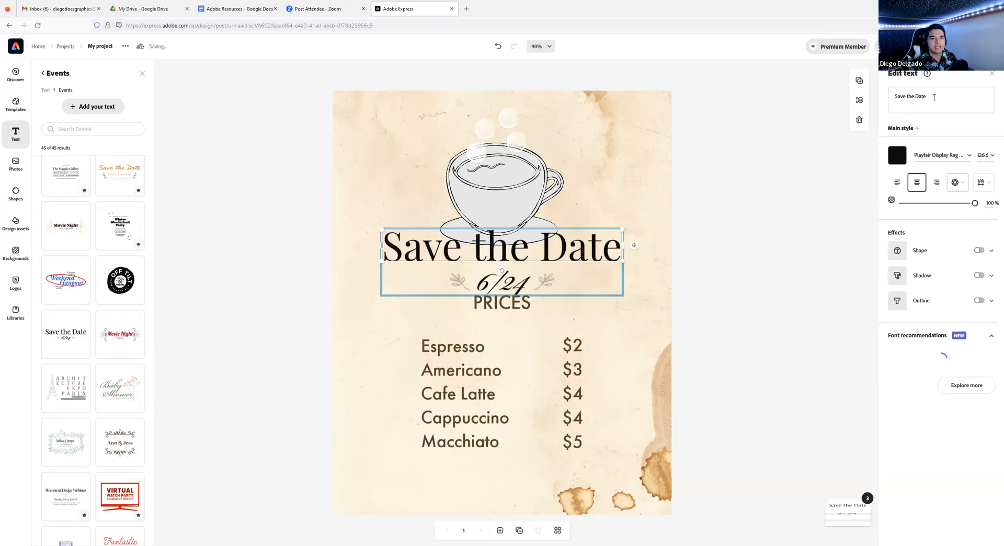
pyautogui.moveTo(930, 97); pyautogui.dragTo(893, 97)
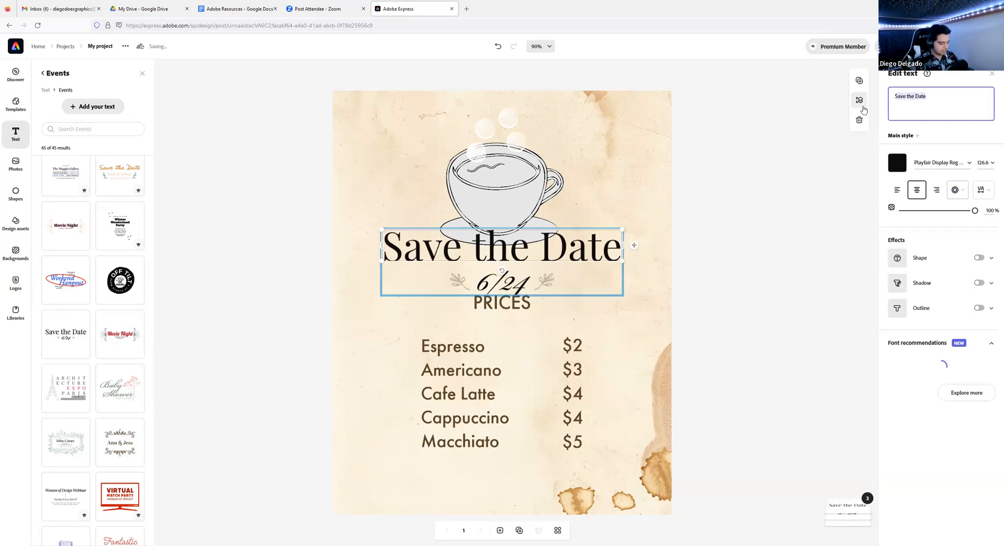
pyautogui.write('bub')
pyautogui.press('BackSpace')
pyautogui.press('BackSpace')
pyautogui.press('BackSpace')
pyautogui.write('Bu')
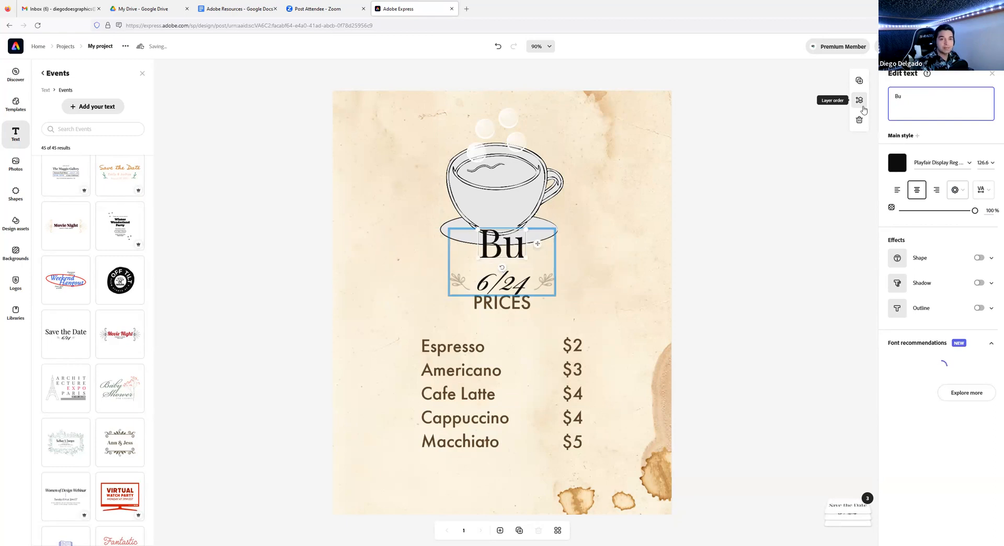
pyautogui.write("bba's B")
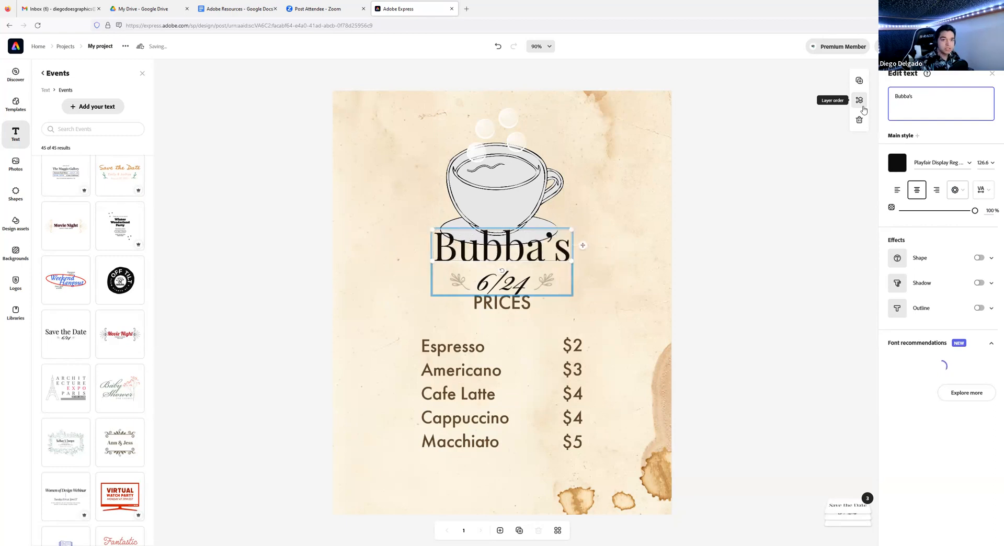
pyautogui.write('ubble')
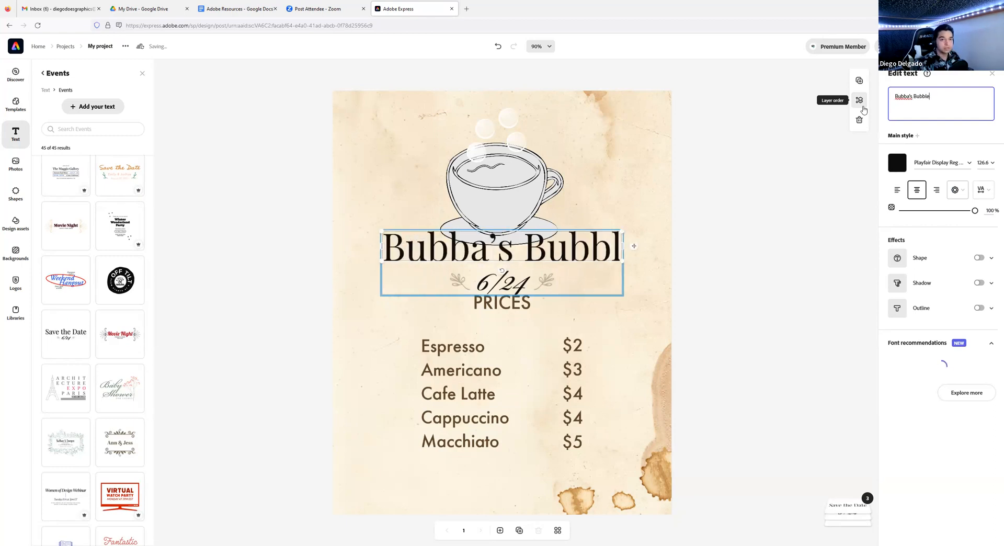
pyautogui.write(' Tea')
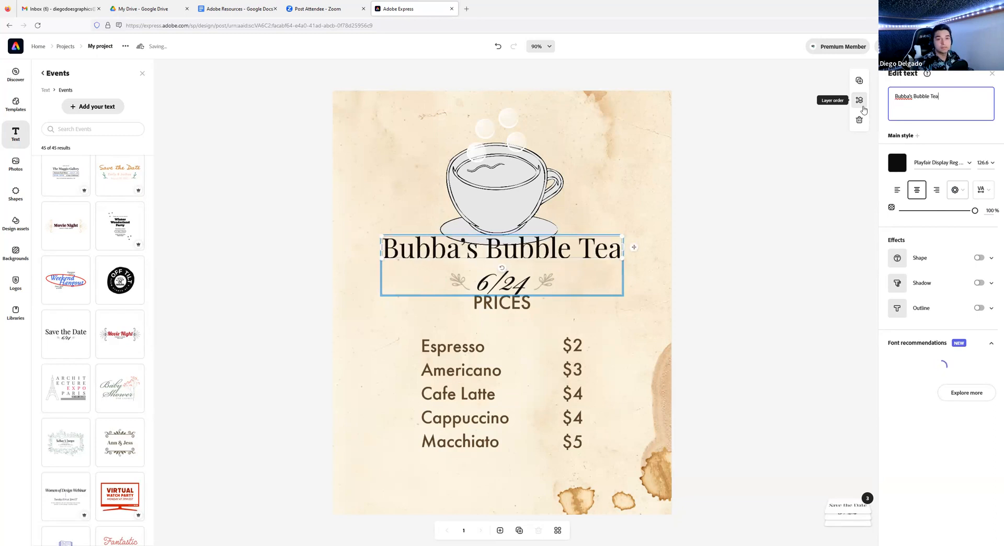
pyautogui.click(515, 286)
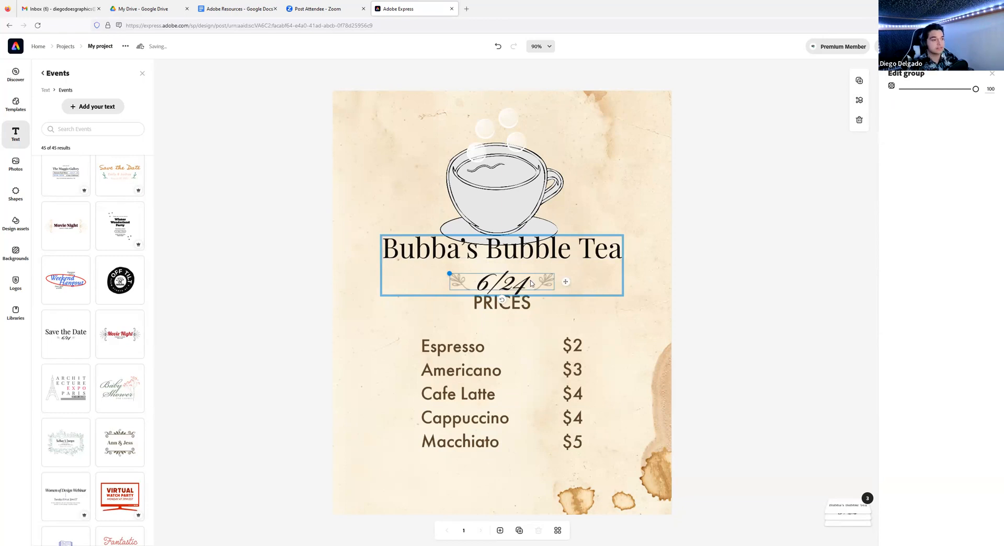
# - Delete the leaf ornaments, the 6/24 date text and its leftover empty text element
pyautogui.press('Delete')
pyautogui.click(522, 280)
pyautogui.click(522, 280)
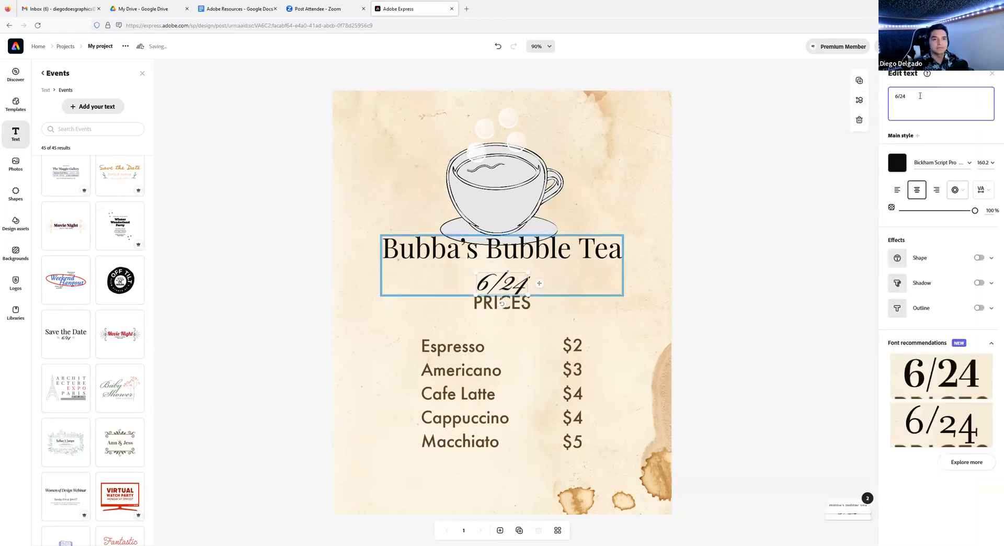
pyautogui.moveTo(921, 96); pyautogui.dragTo(890, 96)
pyautogui.press('BackSpace')
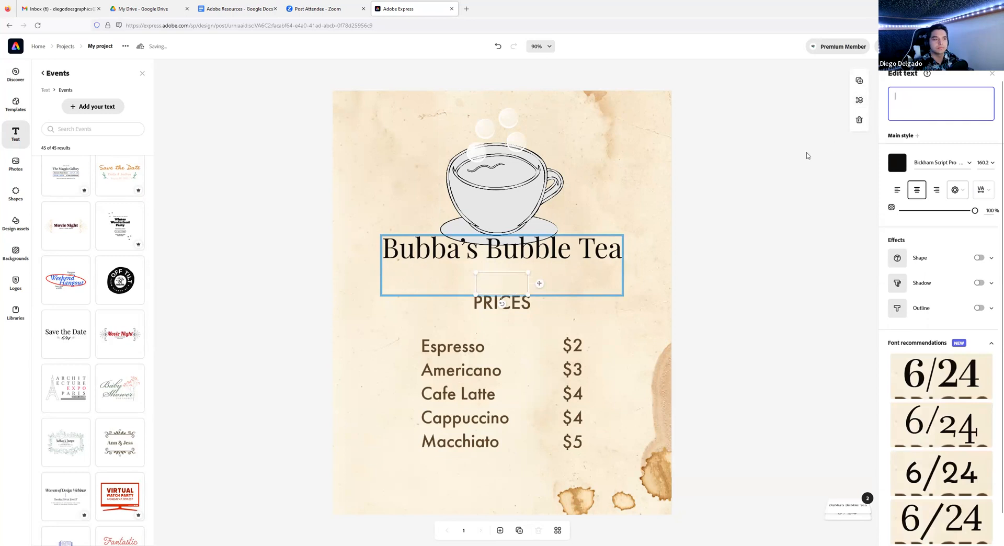
pyautogui.click(522, 277)
pyautogui.click(520, 274)
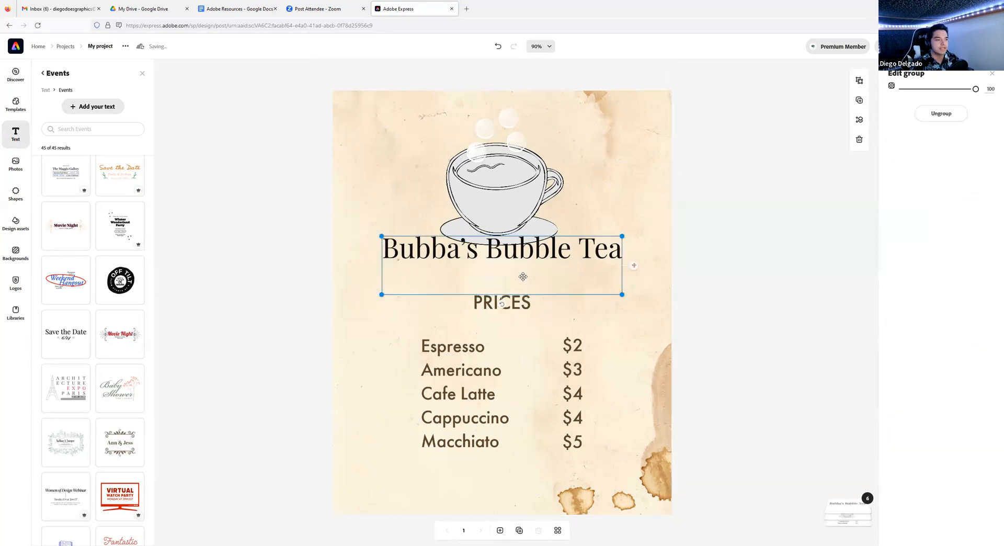
pyautogui.click(523, 276)
pyautogui.press('Delete')
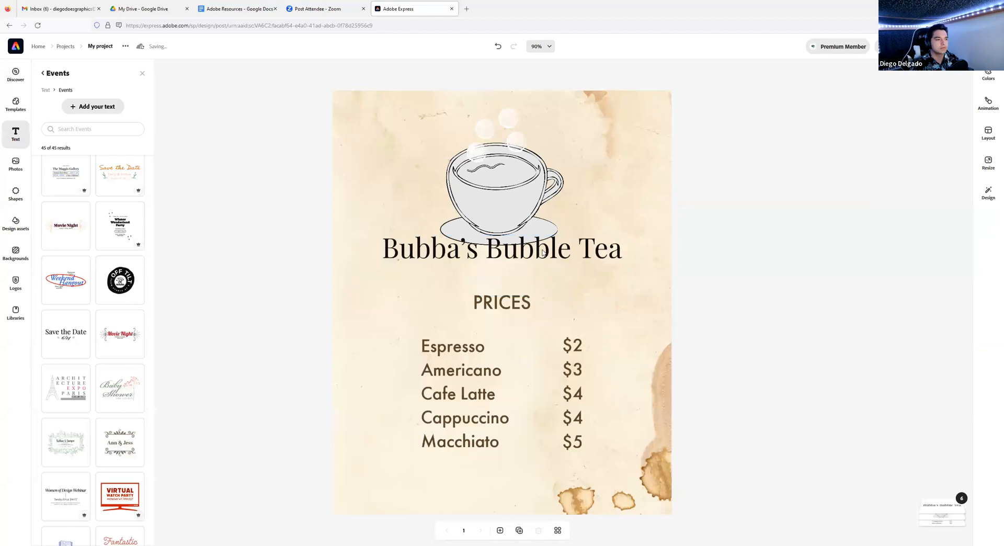
# - Move the 'Bubba's Bubble Tea' title slightly lower, centred between the teacup and PRICES
pyautogui.click(543, 252)
pyautogui.moveTo(552, 250); pyautogui.dragTo(553, 273)
pyautogui.click(716, 319)
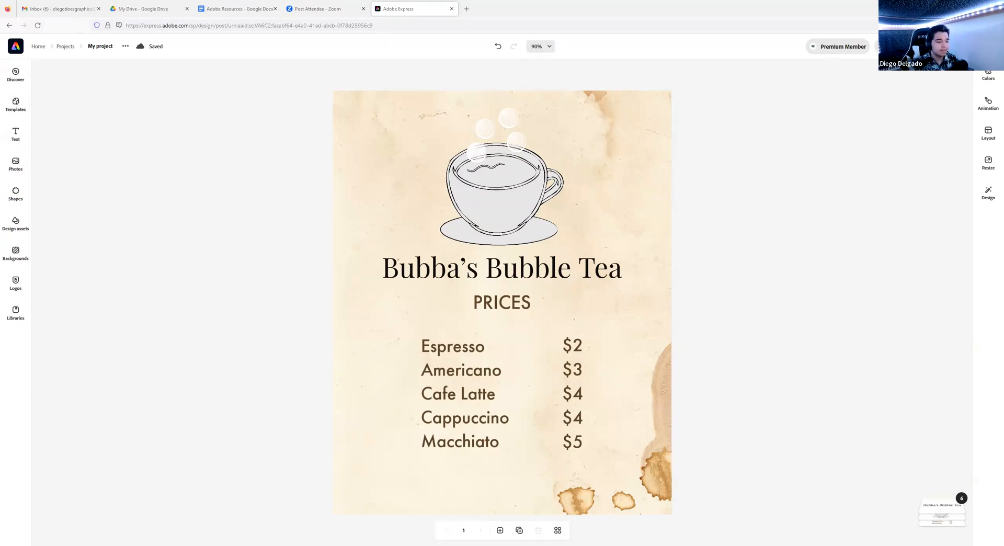
# - Switch to the Adobe Resources Google Doc with the lesson files and reference links
pyautogui.click(236, 8)
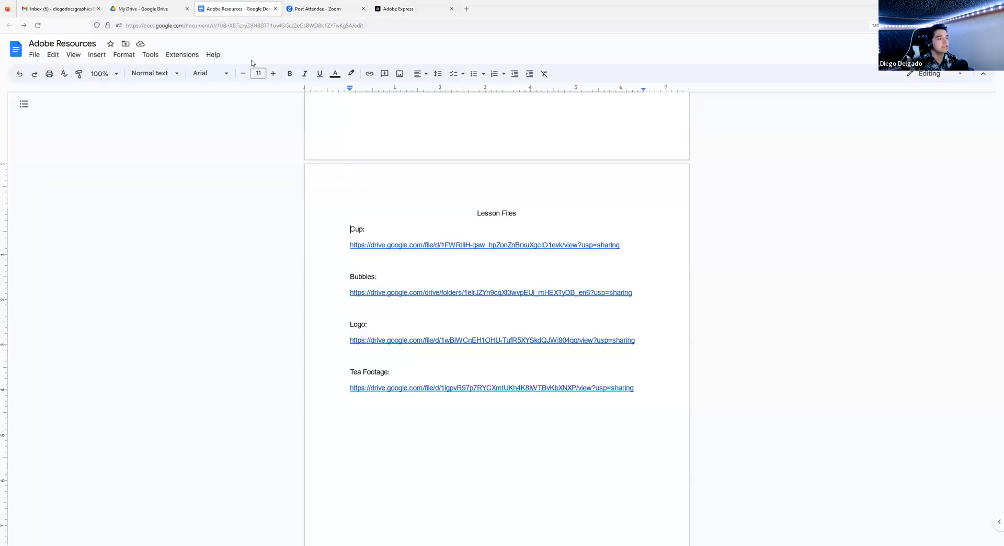
pyautogui.scroll(9, 392, 275)
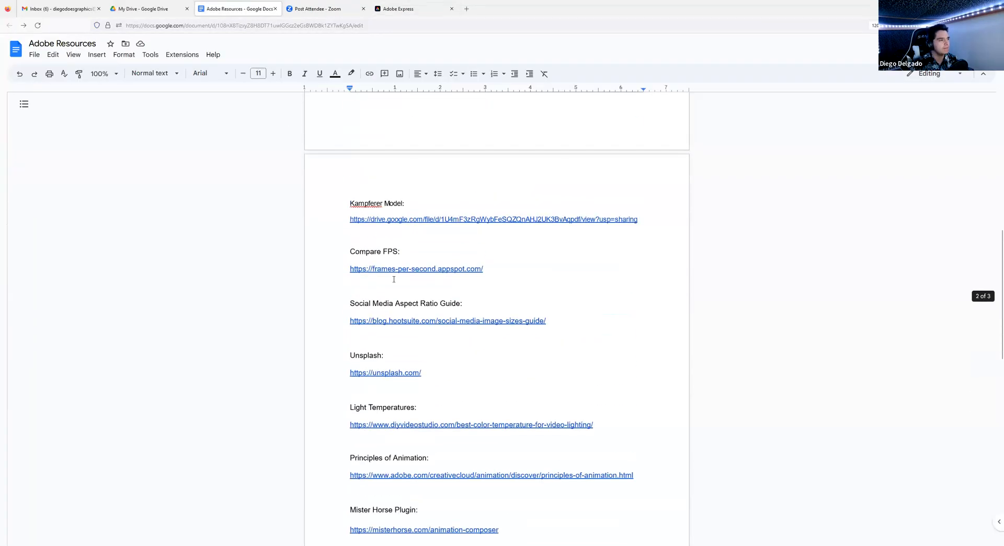
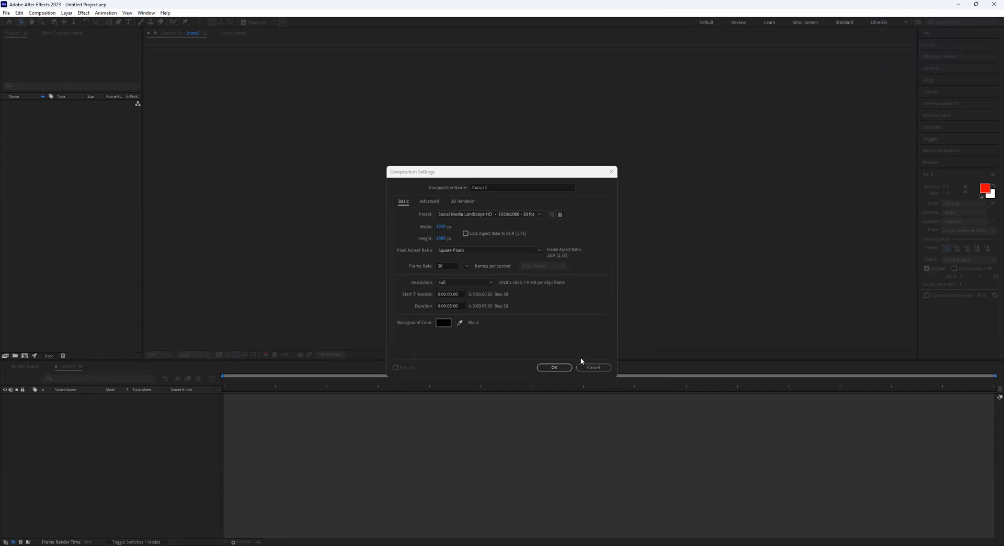
# - Cancel the 1920x1080, 30 fps Comp 1 settings without creating a composition
pyautogui.click(591, 368)
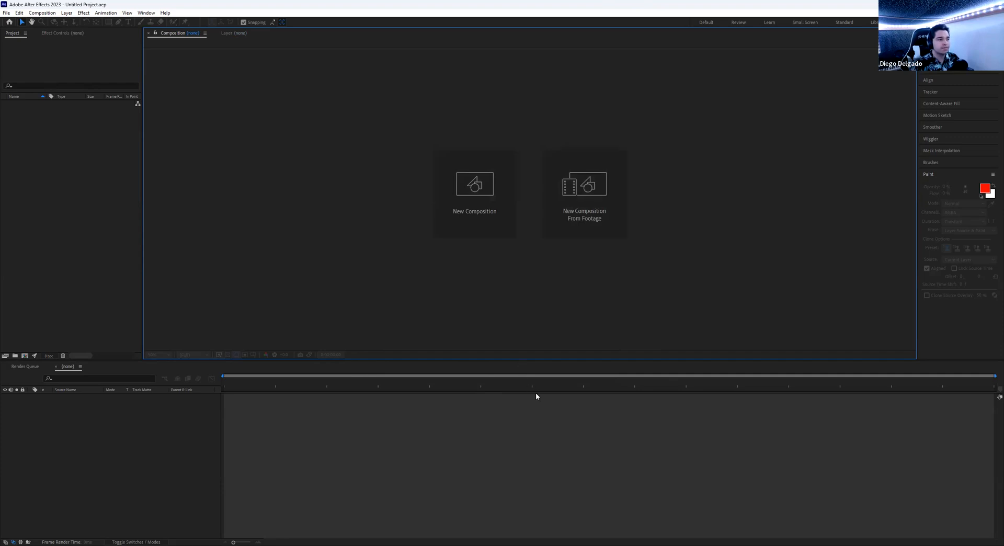
# - Start a new composition from the New Composition card in the empty viewer
pyautogui.click(460, 207)
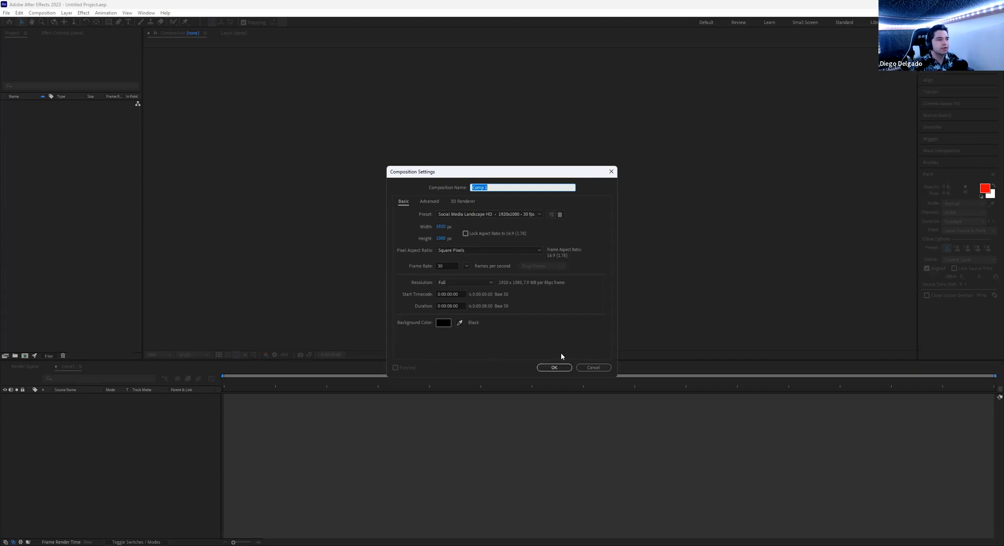
# - Confirm the 1920×1080, 30 fps, 8-second settings to create Comp 1
pyautogui.click(556, 368)
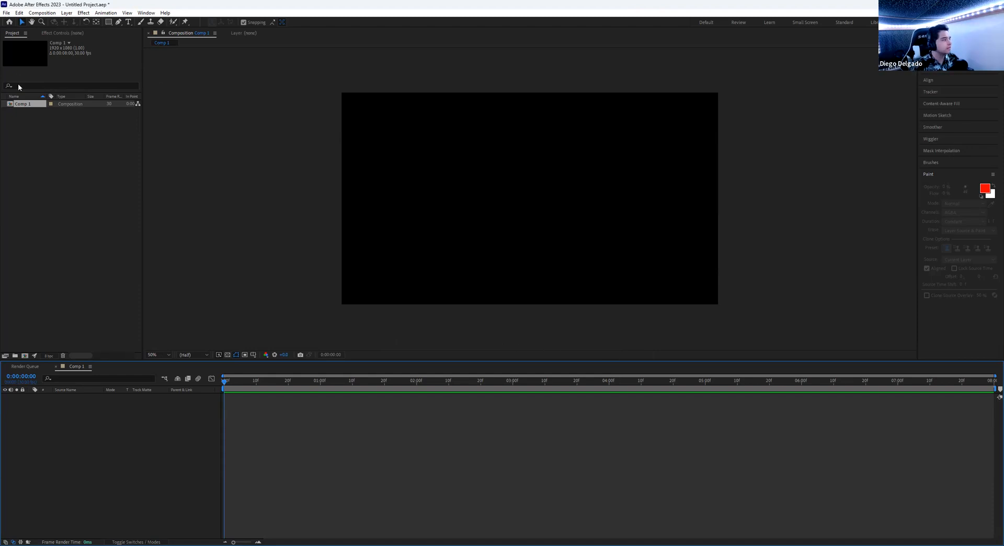
pyautogui.click(5, 14)
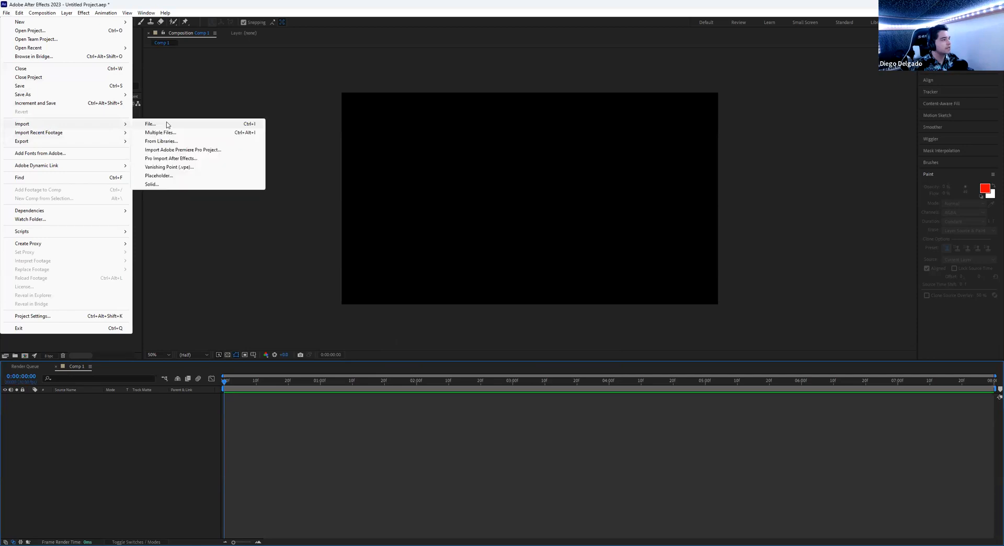
# - Import Logo_OnlyCup.ai from Downloads as merged-layer footage
pyautogui.click(167, 125)
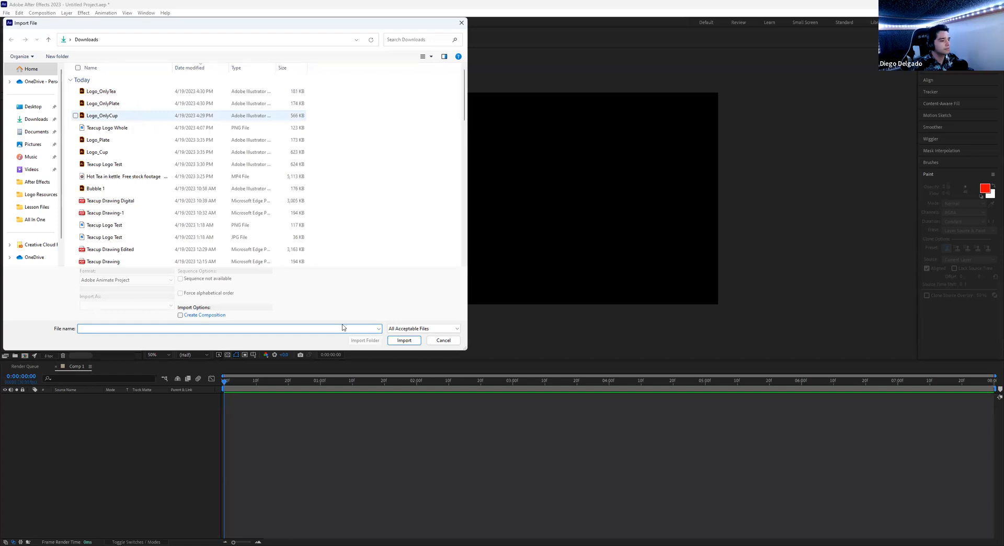
pyautogui.click(132, 121)
pyautogui.click(403, 341)
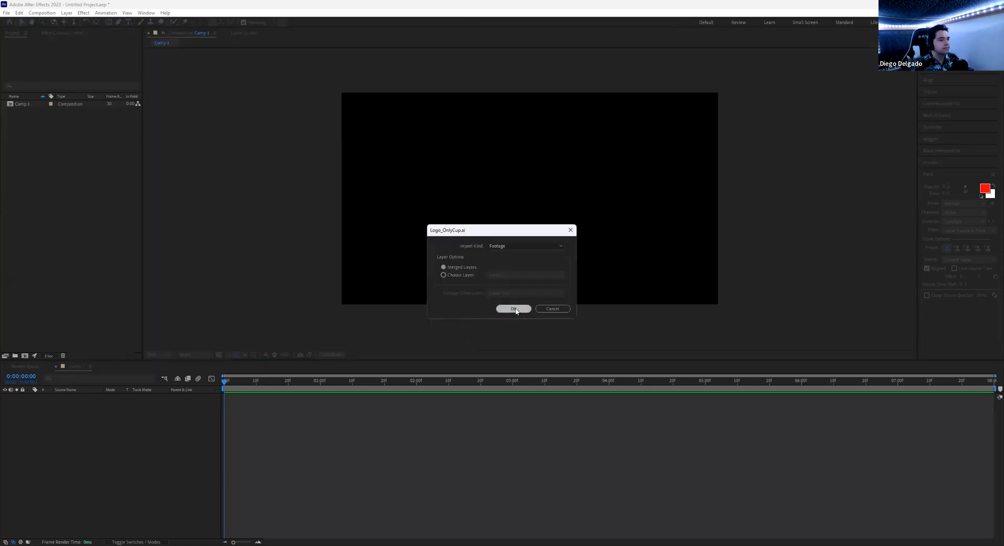
pyautogui.click(514, 309)
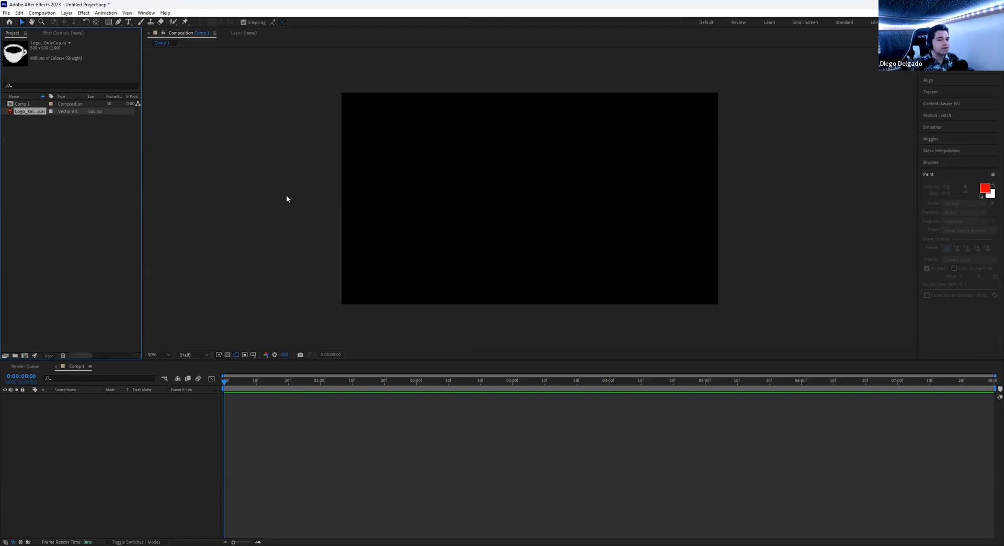
# - Import Logo_OnlyPlate.ai as footage into the project
pyautogui.click(6, 13)
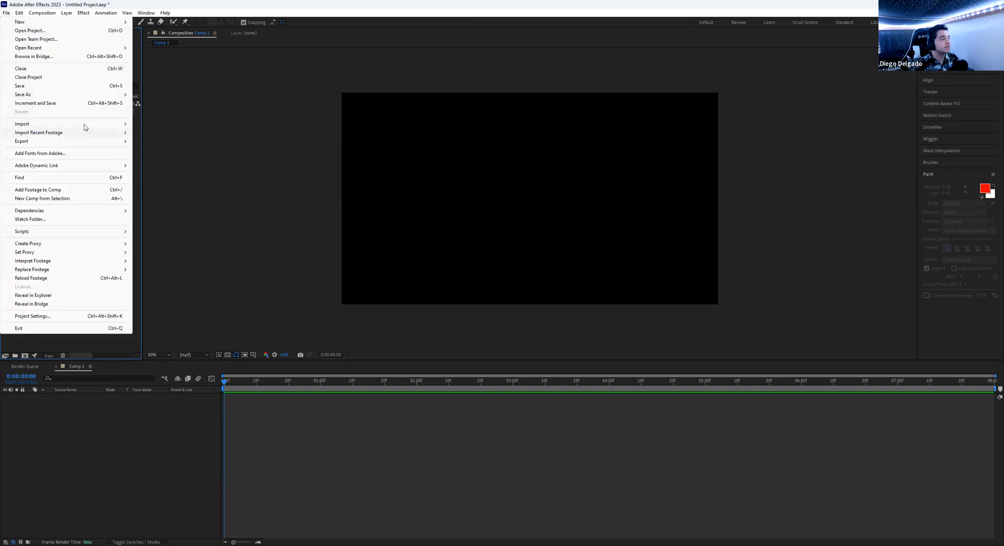
pyautogui.moveTo(85, 125)
pyautogui.click(149, 124)
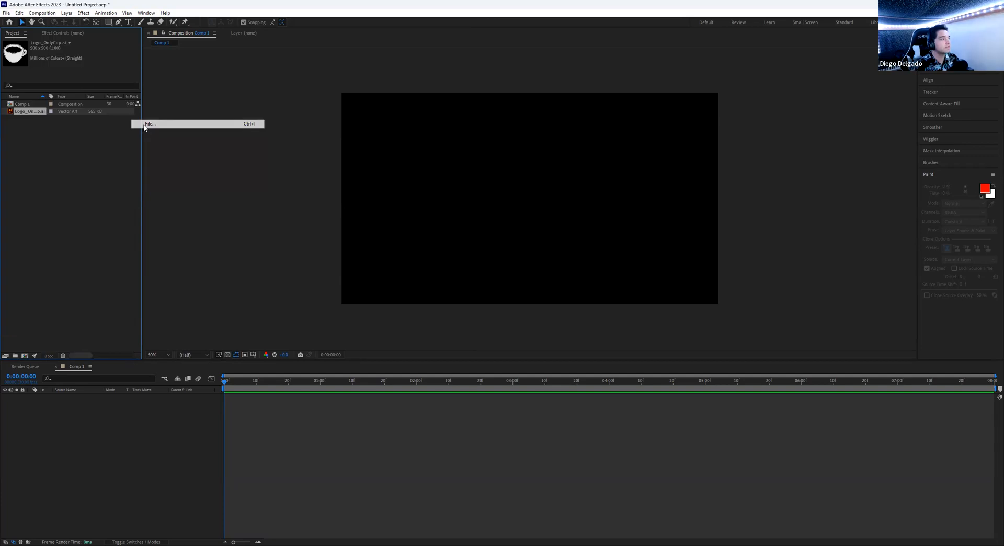
pyautogui.click(103, 104)
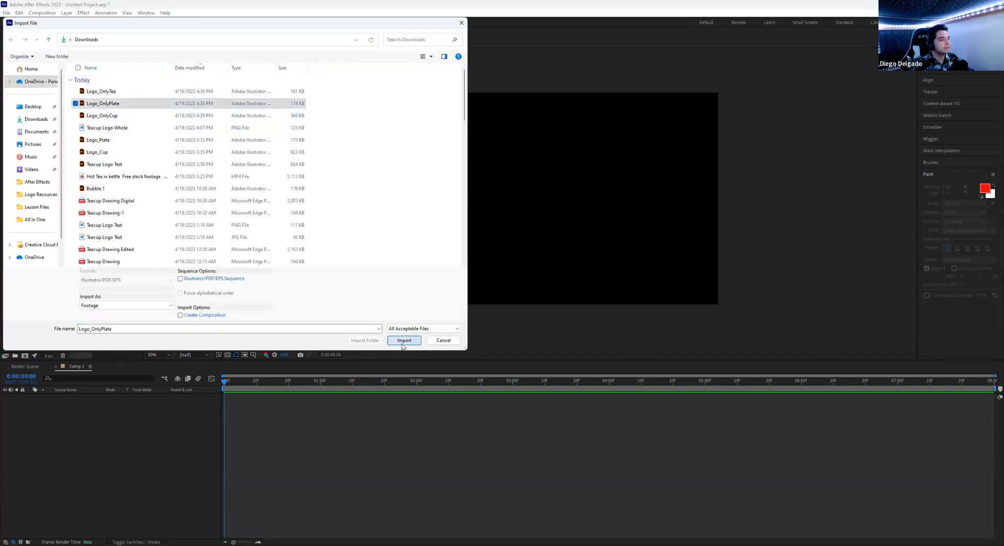
pyautogui.click(404, 341)
pyautogui.click(520, 311)
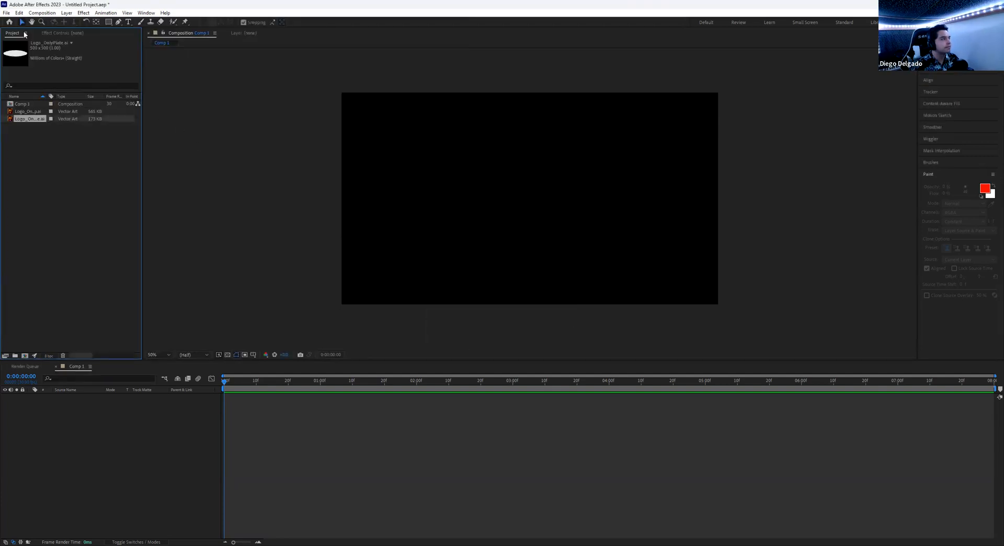
# - Import Logo_OnlyTea.ai as footage into the project
pyautogui.click(6, 13)
pyautogui.moveTo(58, 124)
pyautogui.click(152, 124)
pyautogui.click(115, 92)
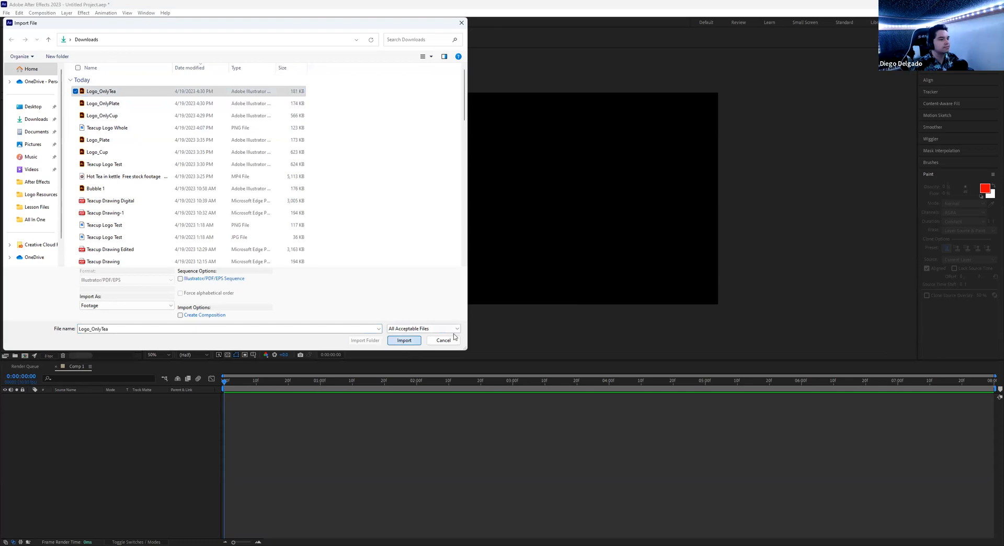
pyautogui.click(404, 340)
pyautogui.click(515, 309)
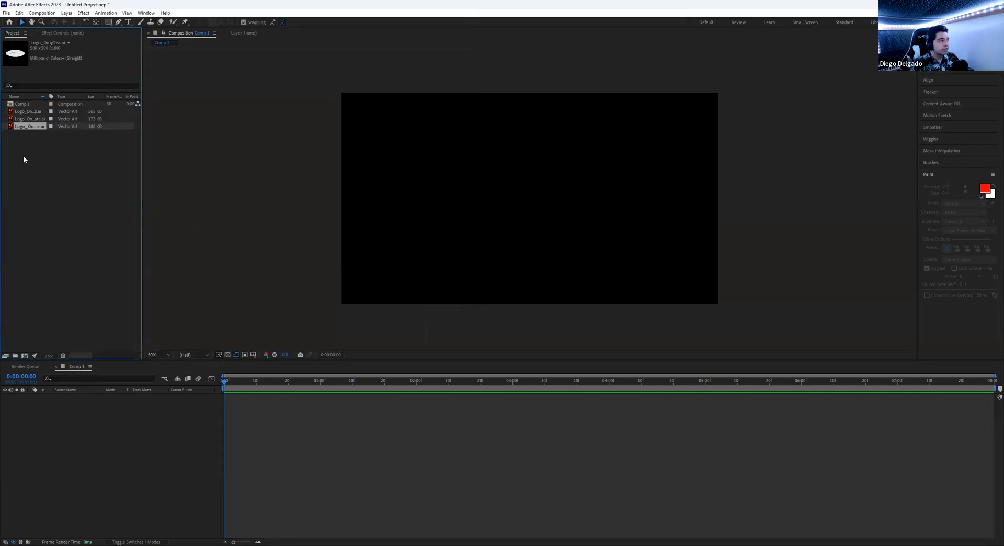
# - Drag the plate, cup and tea artwork into Comp 1
pyautogui.click(30, 112)
pyautogui.click(31, 120)
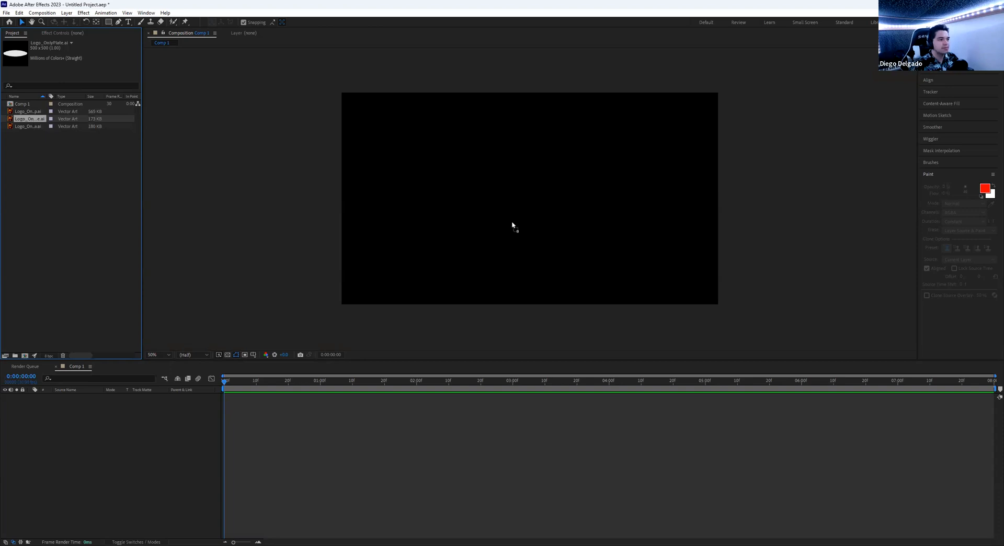
pyautogui.moveTo(31, 119); pyautogui.dragTo(529, 253)
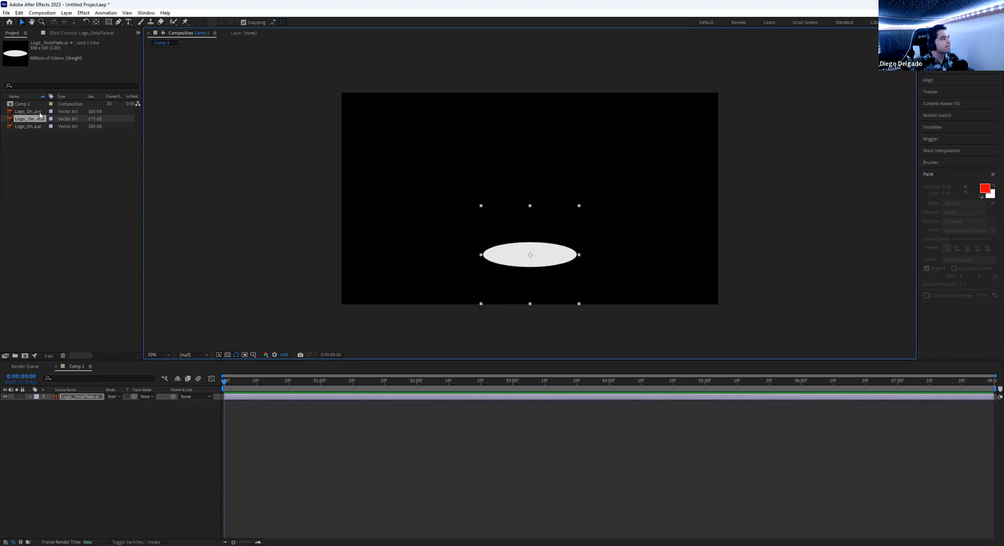
pyautogui.click(39, 113)
pyautogui.moveTo(38, 114); pyautogui.dragTo(539, 224)
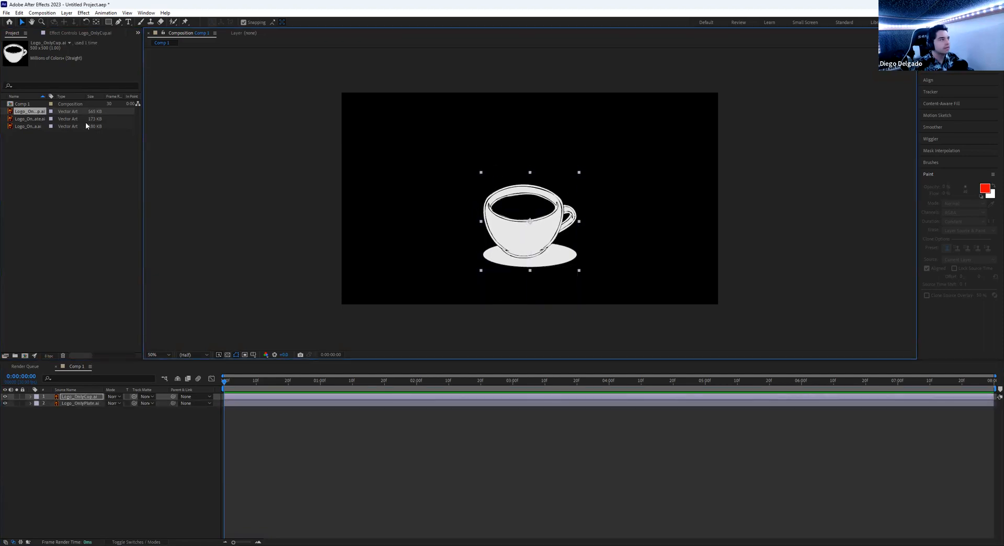
pyautogui.click(29, 127)
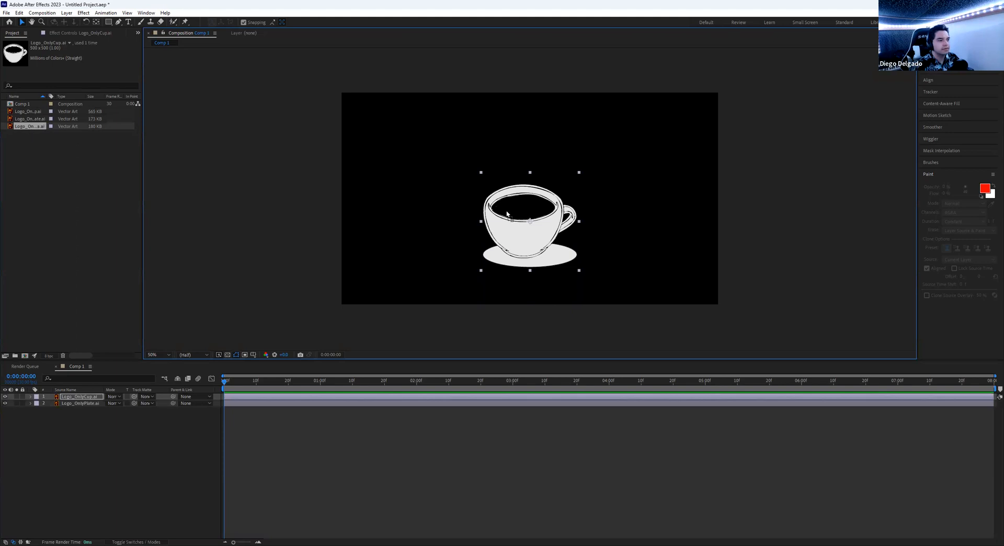
pyautogui.moveTo(526, 213); pyautogui.dragTo(414, 197)
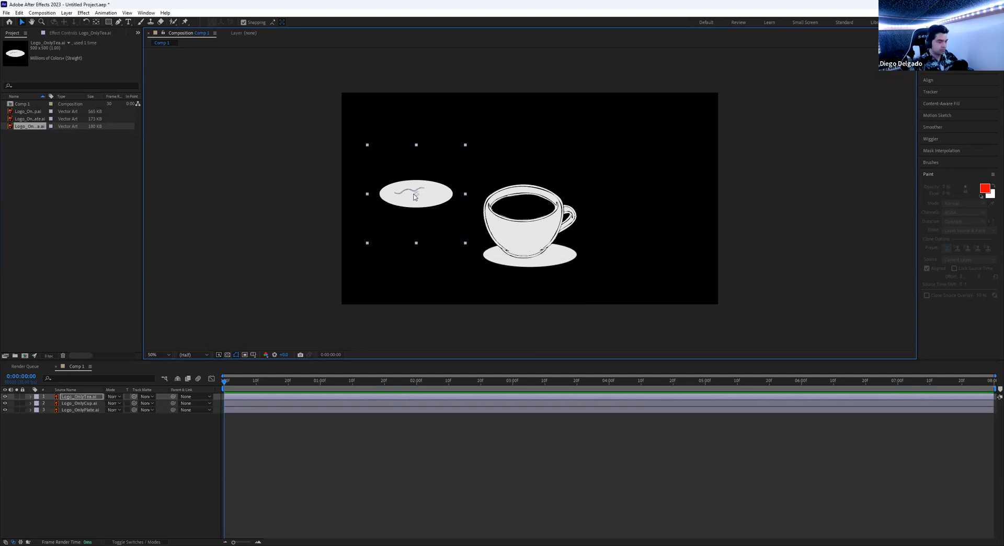
# - Delete the misplaced tea and cup layers, then re-add the tea and cup above the plate
pyautogui.press('Delete')
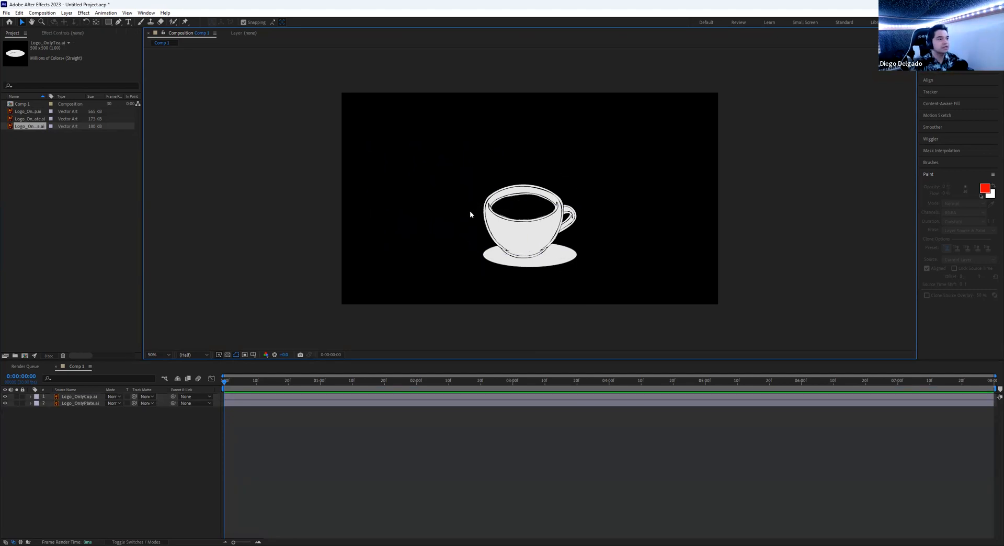
pyautogui.click(523, 224)
pyautogui.press('Delete')
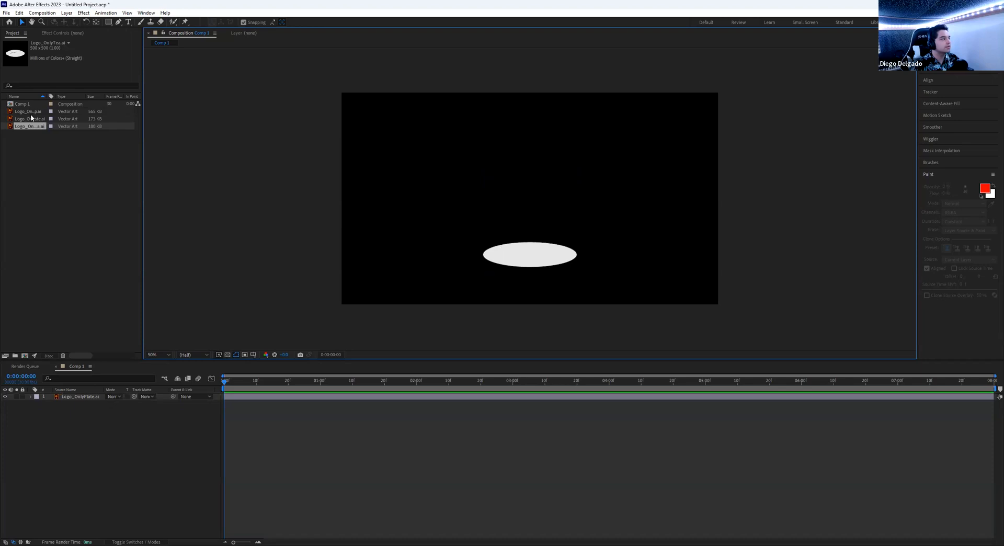
pyautogui.click(31, 119)
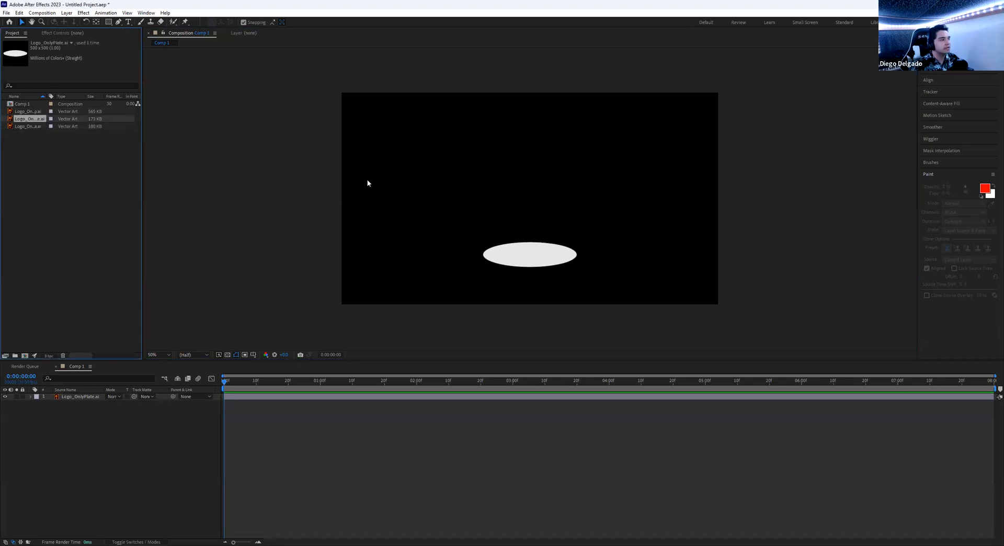
pyautogui.click(34, 126)
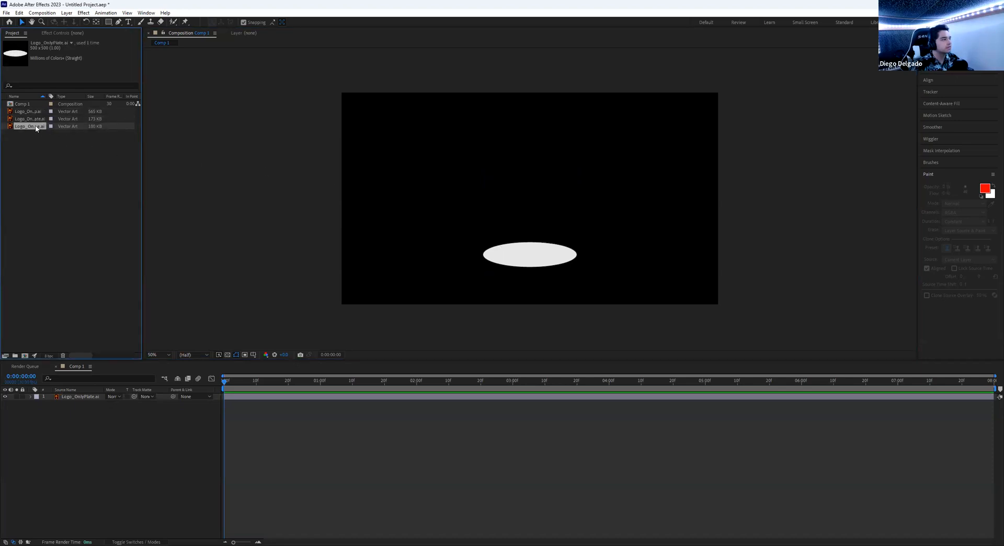
pyautogui.moveTo(34, 130); pyautogui.dragTo(530, 181)
pyautogui.click(33, 112)
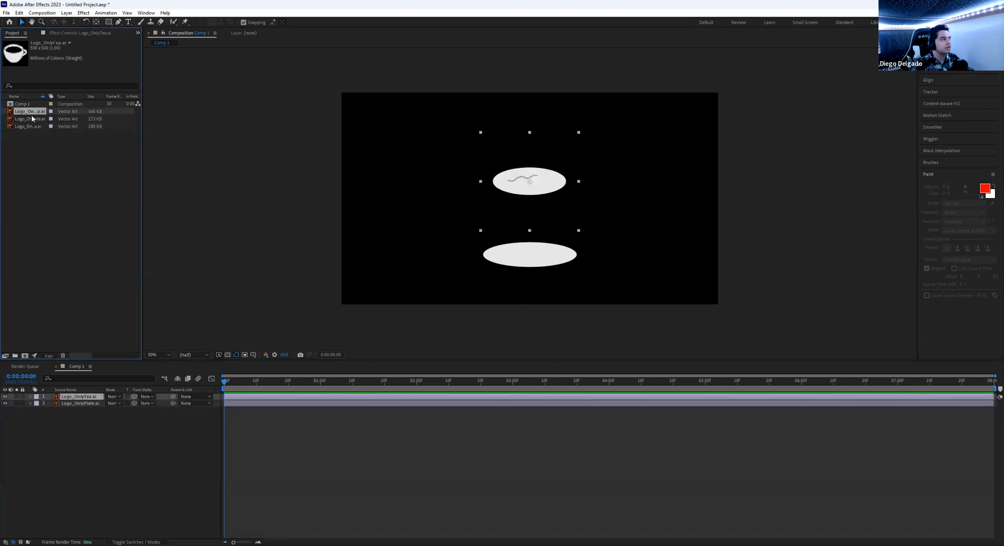
pyautogui.moveTo(33, 112); pyautogui.dragTo(527, 193)
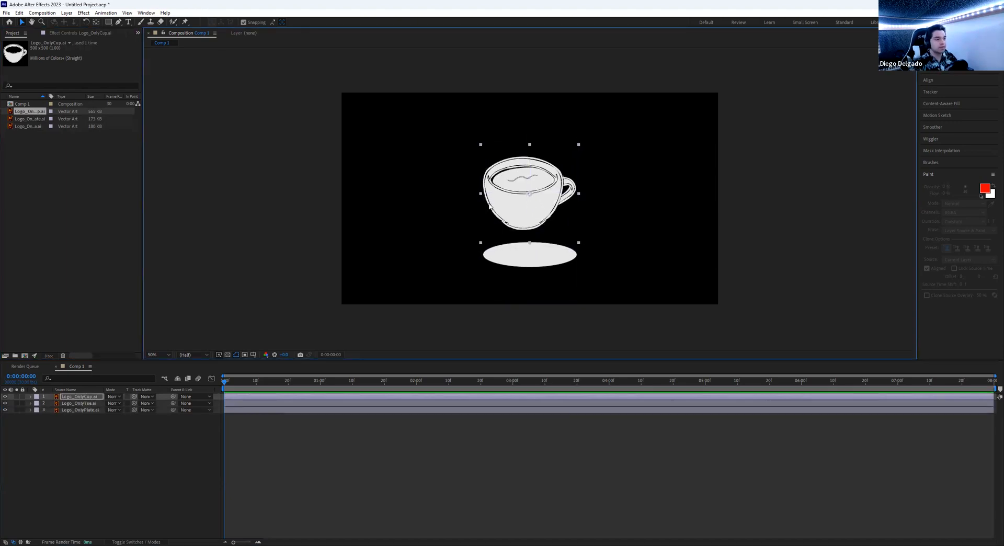
pyautogui.scroll(1, 518, 208)
pyautogui.scroll(-1, 518, 207)
pyautogui.scroll(1, 518, 208)
pyautogui.scroll(-1, 518, 208)
pyautogui.scroll(1, 518, 208)
pyautogui.scroll(-1, 517, 208)
pyautogui.scroll(2, 518, 208)
pyautogui.scroll(-2, 518, 208)
pyautogui.scroll(2, 518, 208)
pyautogui.scroll(-2, 518, 208)
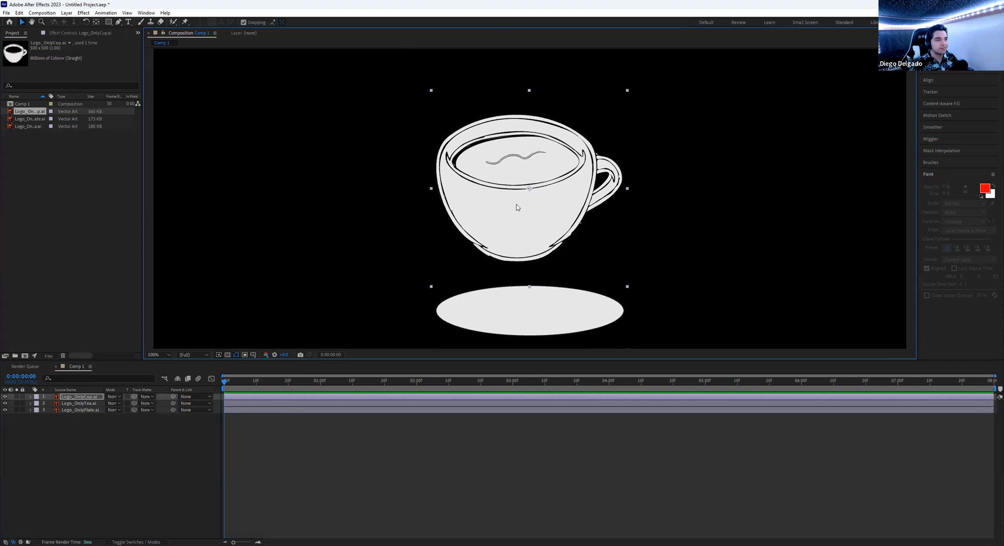
pyautogui.scroll(2, 517, 206)
pyautogui.scroll(-2, 517, 207)
pyautogui.scroll(1, 517, 207)
pyautogui.scroll(-1, 516, 207)
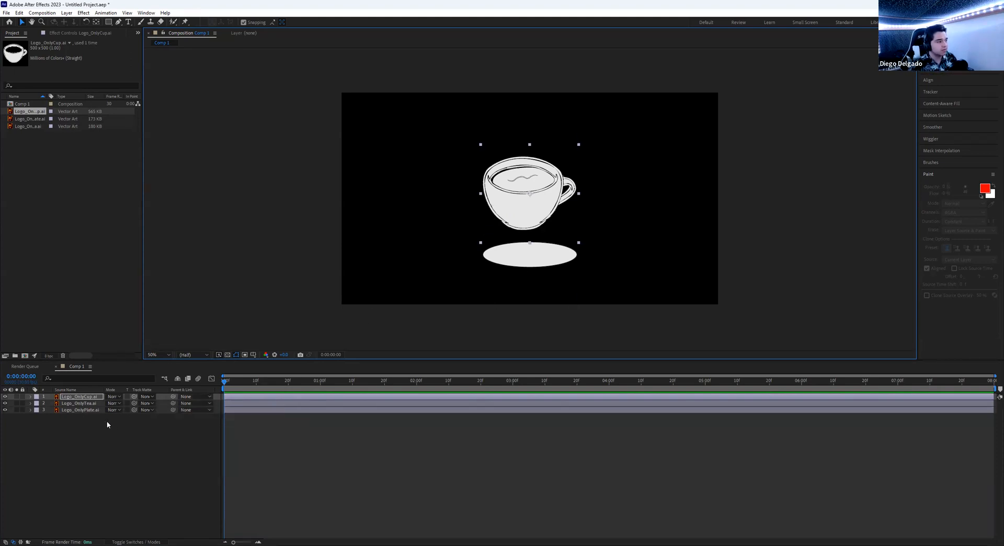
# - Expand the Transform properties of the cup, tea and plate layers
pyautogui.click(30, 397)
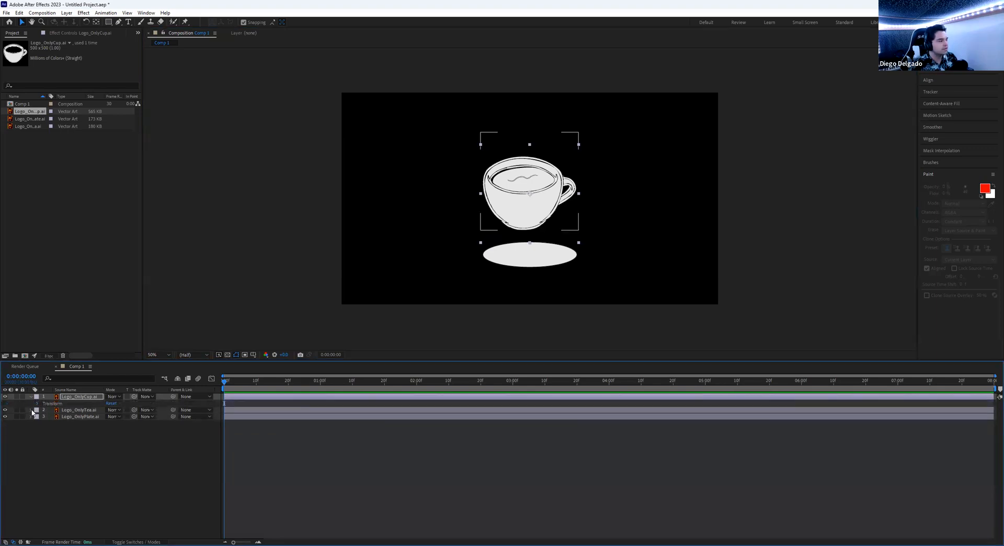
pyautogui.click(31, 410)
pyautogui.click(30, 423)
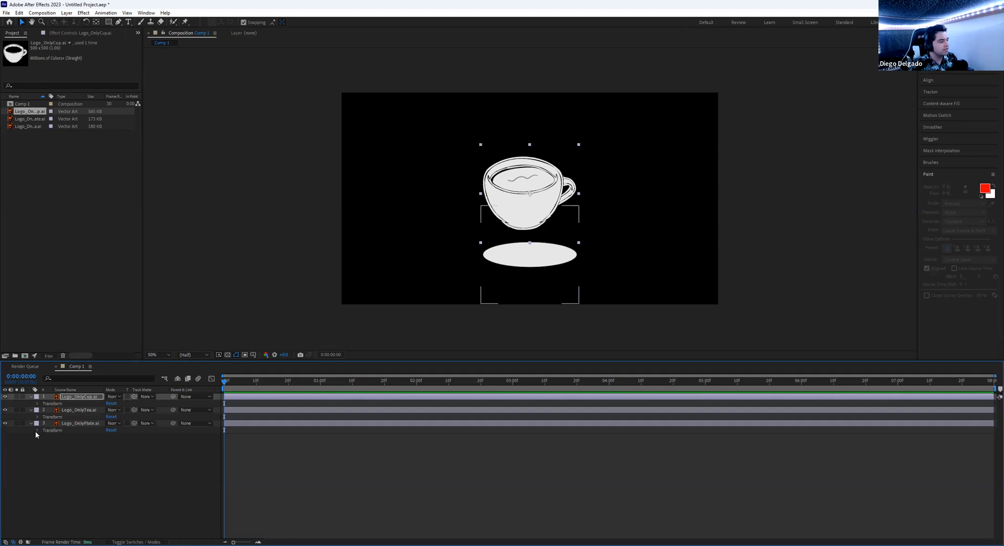
pyautogui.click(37, 430)
pyautogui.click(37, 416)
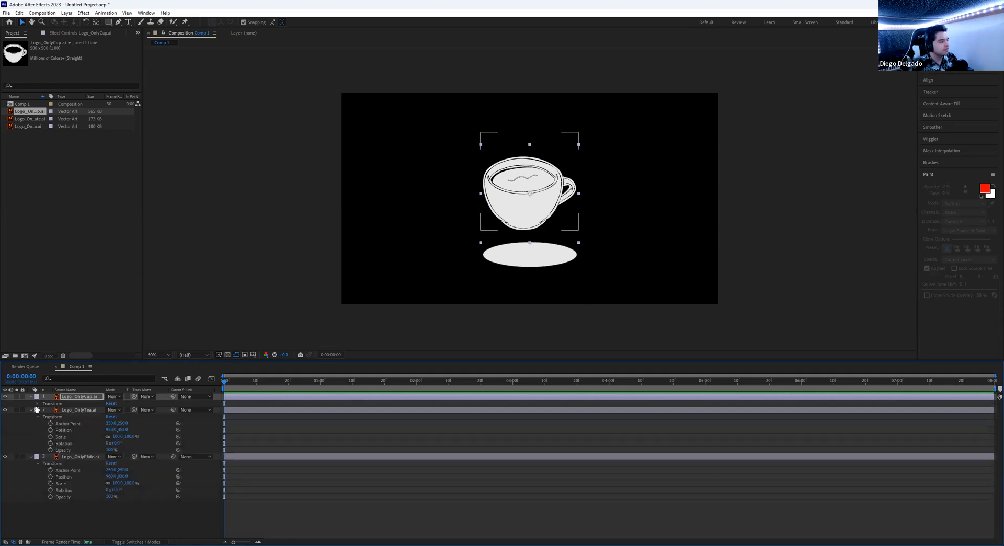
pyautogui.click(38, 403)
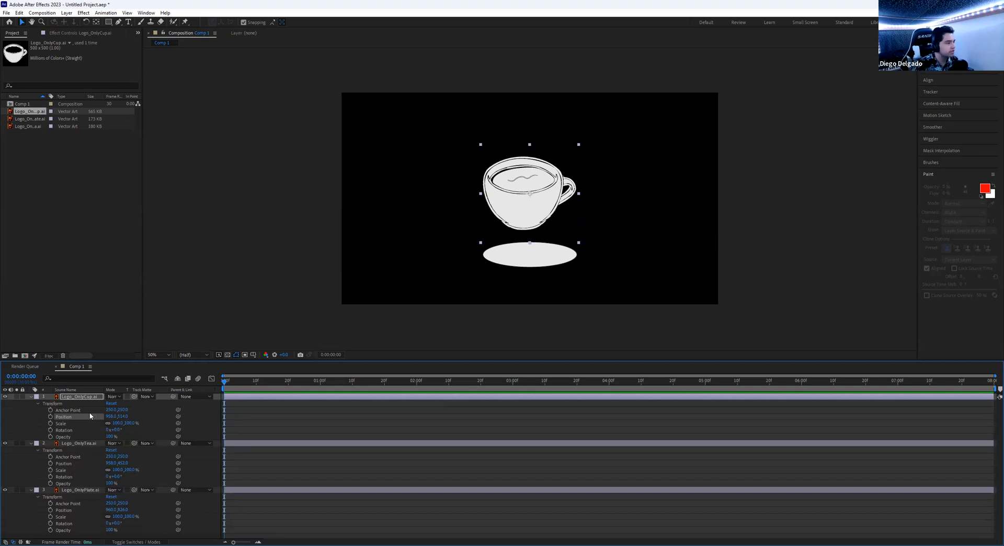
# - Lower the cup to 960,576 and show rulers around the composition
pyautogui.moveTo(515, 217); pyautogui.dragTo(527, 232)
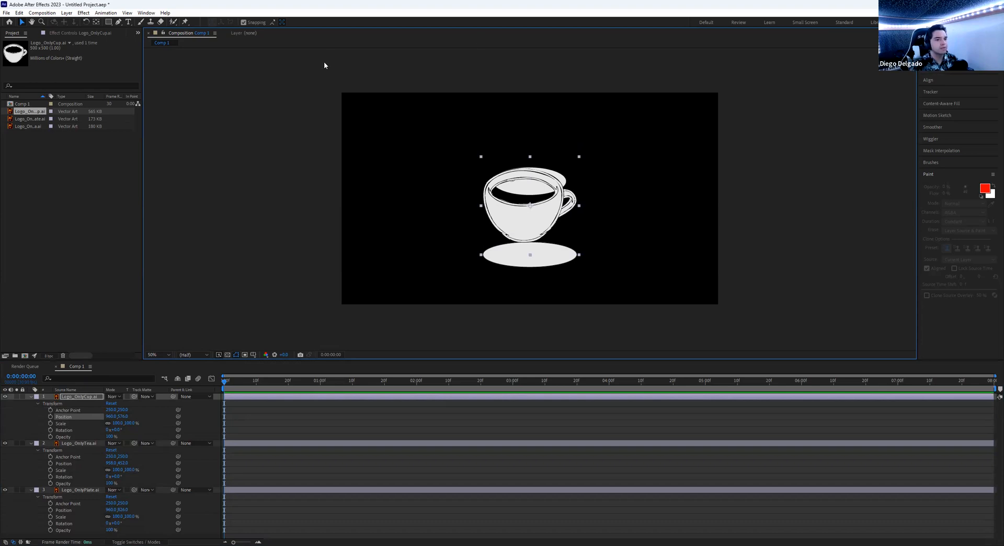
pyautogui.click(127, 13)
pyautogui.click(165, 90)
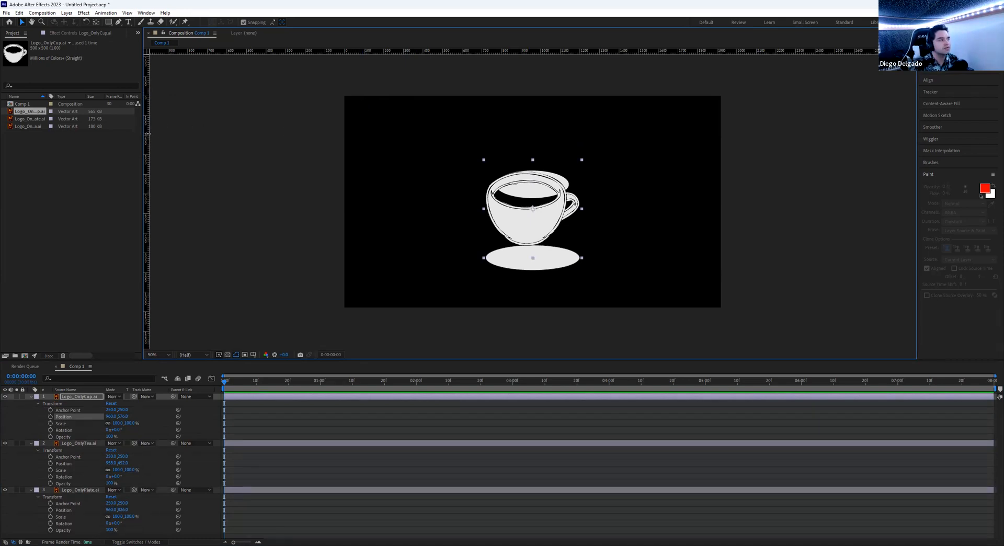
# - Place a vertical guide at the logo centre and align the cup and plate to it
pyautogui.moveTo(199, 134); pyautogui.dragTo(535, 81)
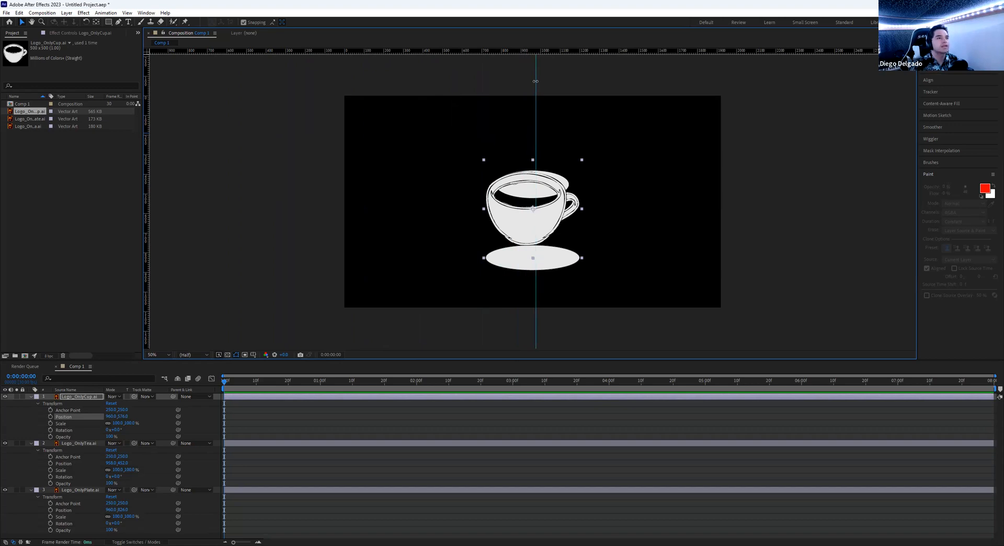
pyautogui.moveTo(535, 80)
pyautogui.mouseDown()
pyautogui.moveTo(523, 76)
pyautogui.moveTo(533, 70)
pyautogui.mouseUp()
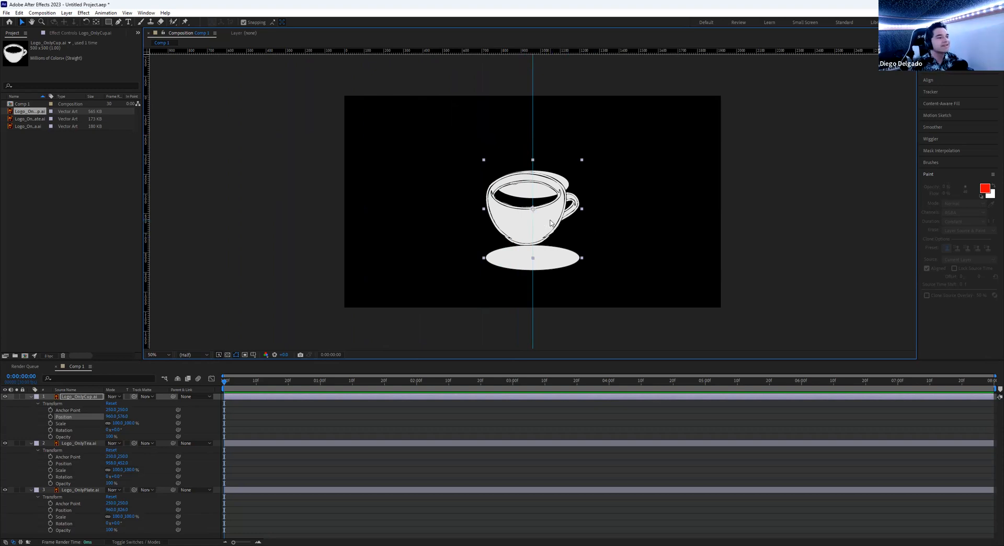
pyautogui.moveTo(554, 223); pyautogui.dragTo(555, 230)
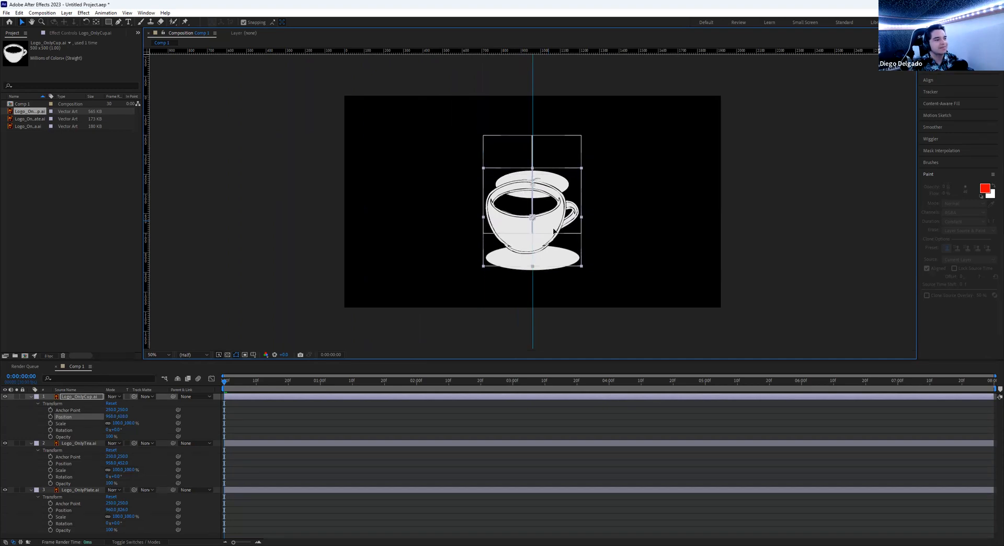
pyautogui.moveTo(553, 231); pyautogui.dragTo(554, 230)
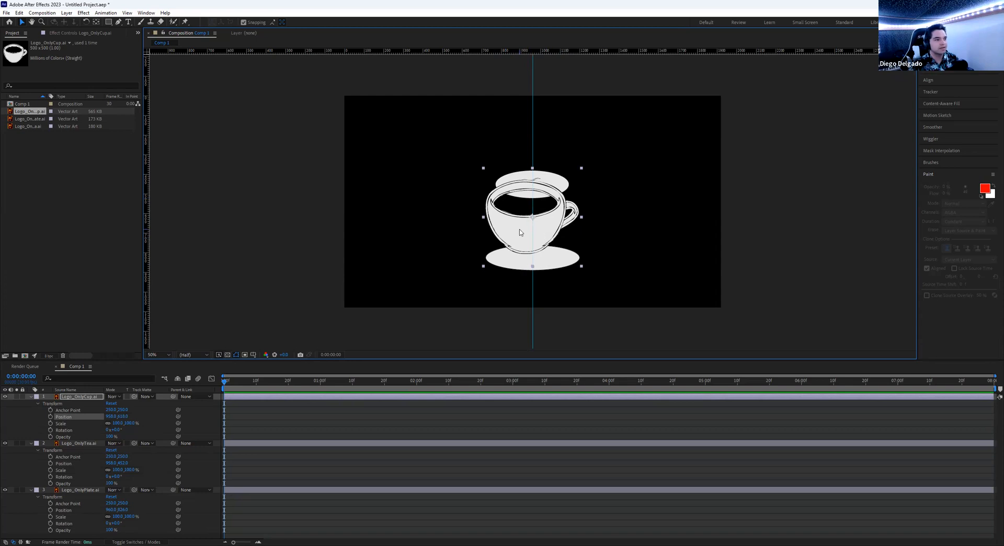
pyautogui.moveTo(556, 220); pyautogui.dragTo(543, 256)
pyautogui.click(551, 271)
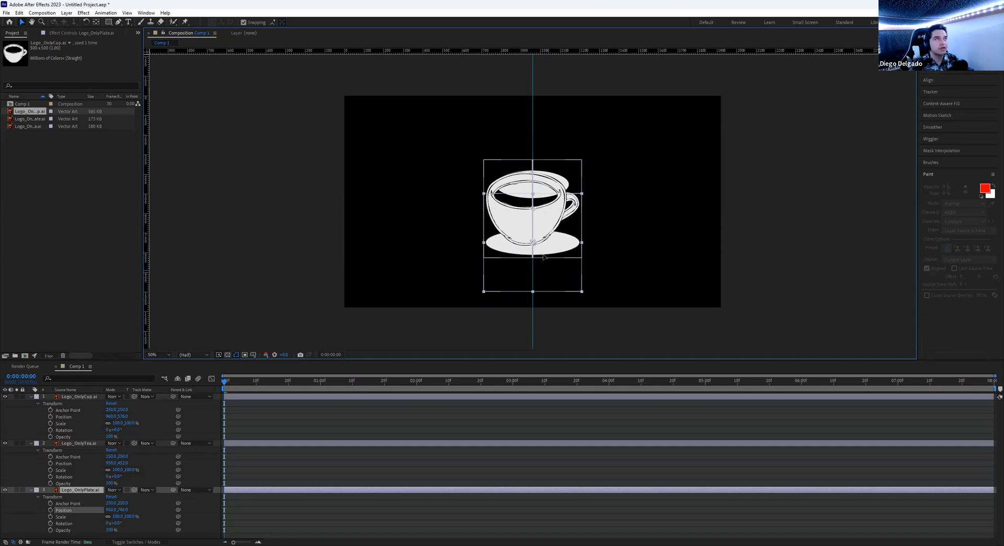
pyautogui.moveTo(543, 256); pyautogui.dragTo(541, 257)
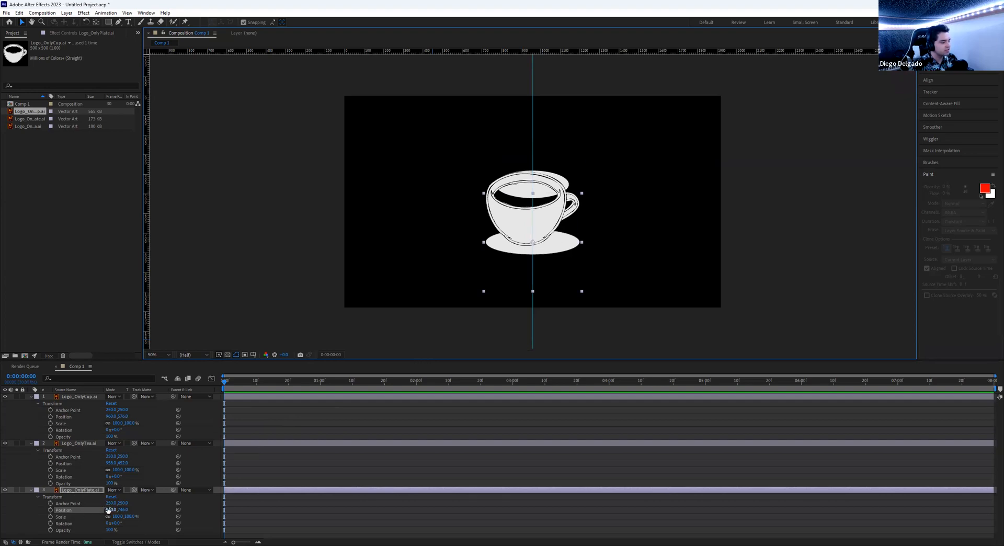
pyautogui.moveTo(110, 511); pyautogui.dragTo(98, 510)
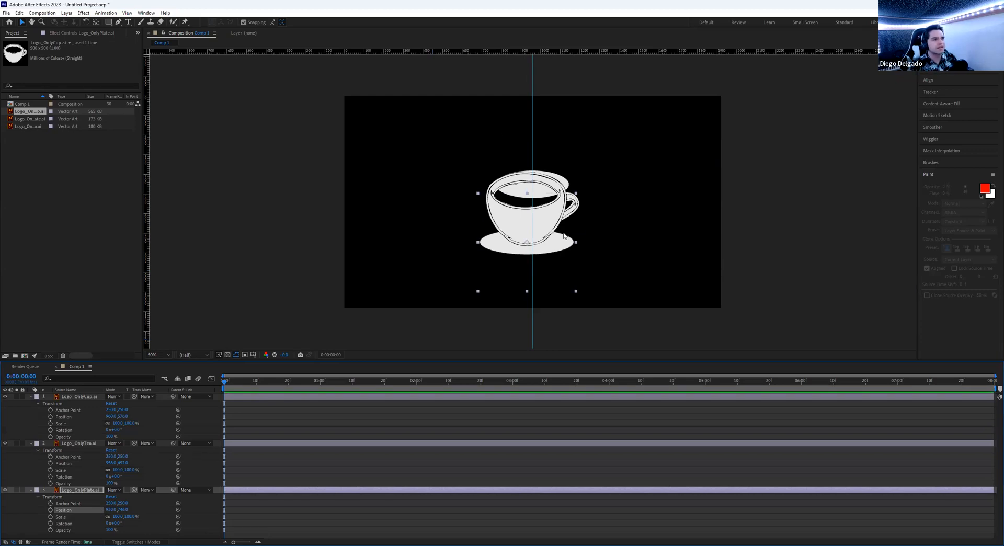
# - Move the tea layer down so it sits neatly inside the cup
pyautogui.click(564, 171)
pyautogui.click(563, 170)
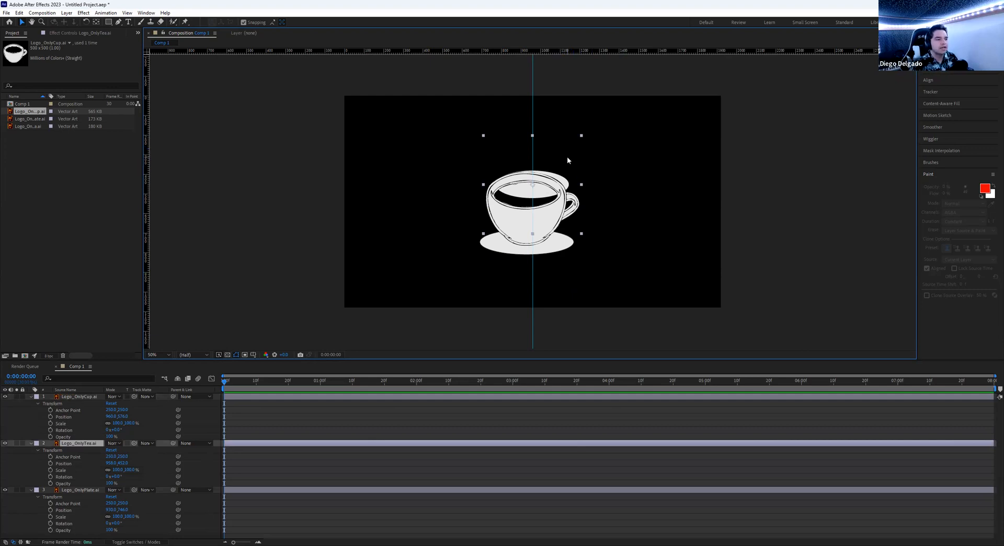
pyautogui.moveTo(567, 156); pyautogui.dragTo(559, 168)
pyautogui.press('Left')
pyautogui.press('Left')
pyautogui.press('Left')
pyautogui.press('Left')
pyautogui.press('Left')
pyautogui.press('Left')
pyautogui.press('Left')
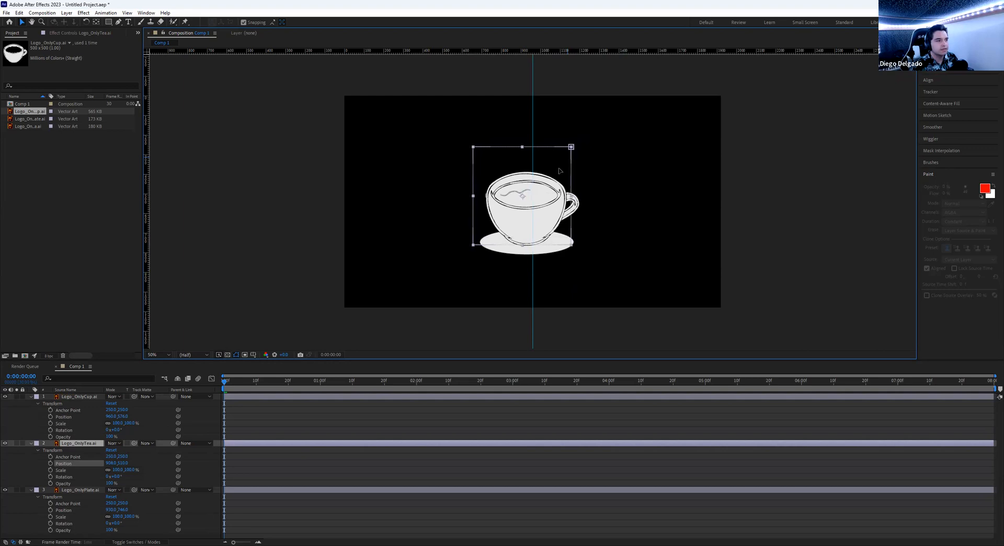
pyautogui.press('Right')
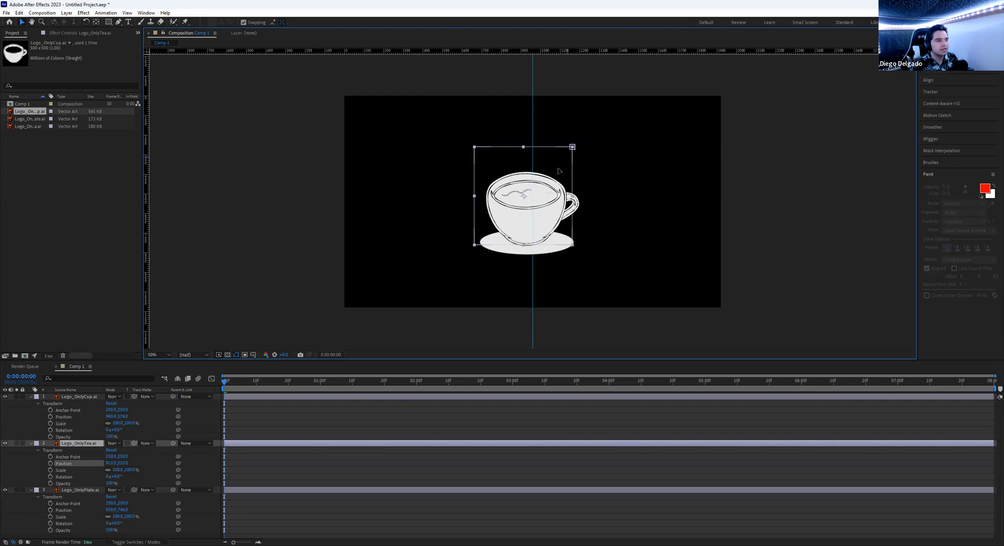
pyautogui.press('Up')
pyautogui.press('Up')
pyautogui.press('Right')
pyautogui.press('Right')
pyautogui.press('Right')
pyautogui.press('Right')
pyautogui.press('Right')
pyautogui.press('Right')
pyautogui.moveTo(559, 168); pyautogui.dragTo(561, 167)
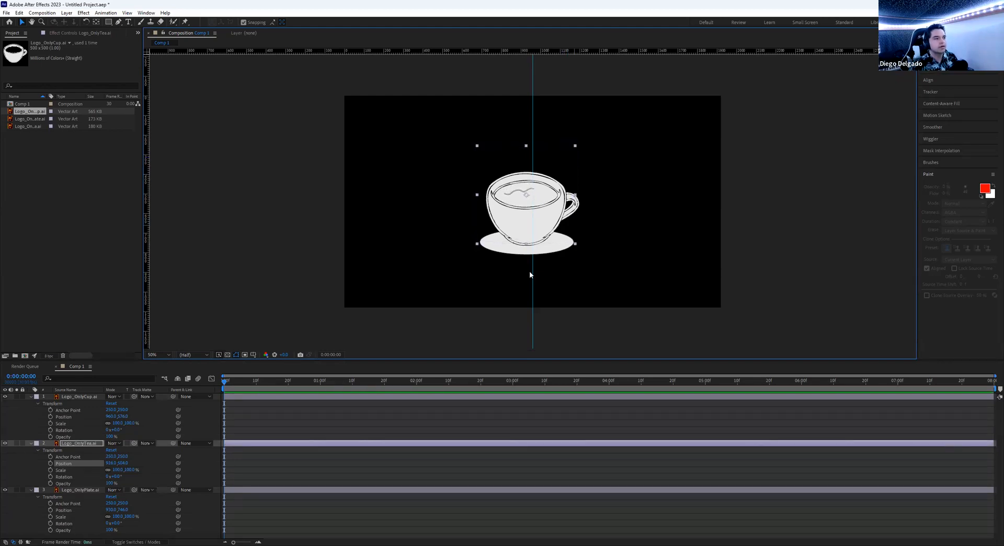
pyautogui.click(287, 240)
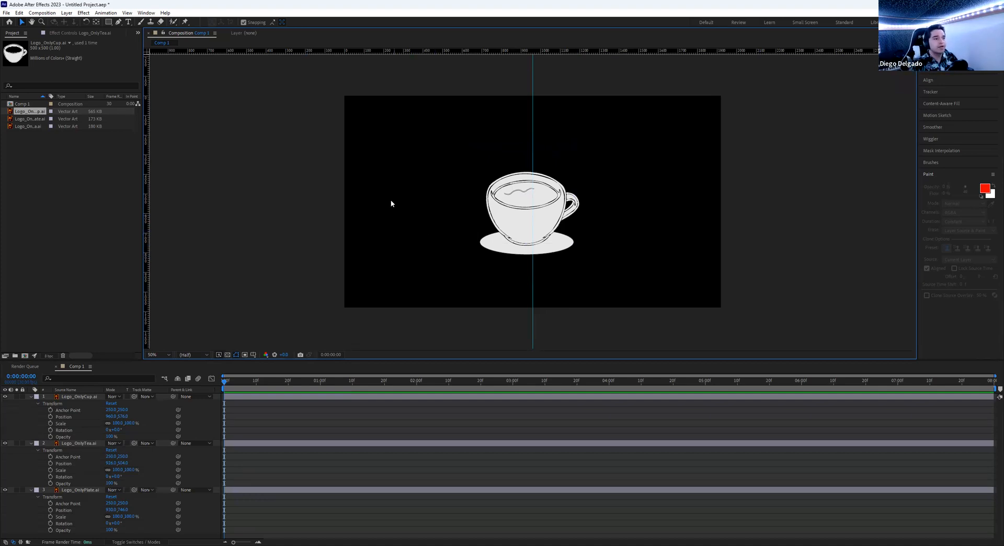
# - Move all three logo layers off the left edge and set Position keyframes at 0:00
pyautogui.moveTo(368, 129); pyautogui.dragTo(680, 291)
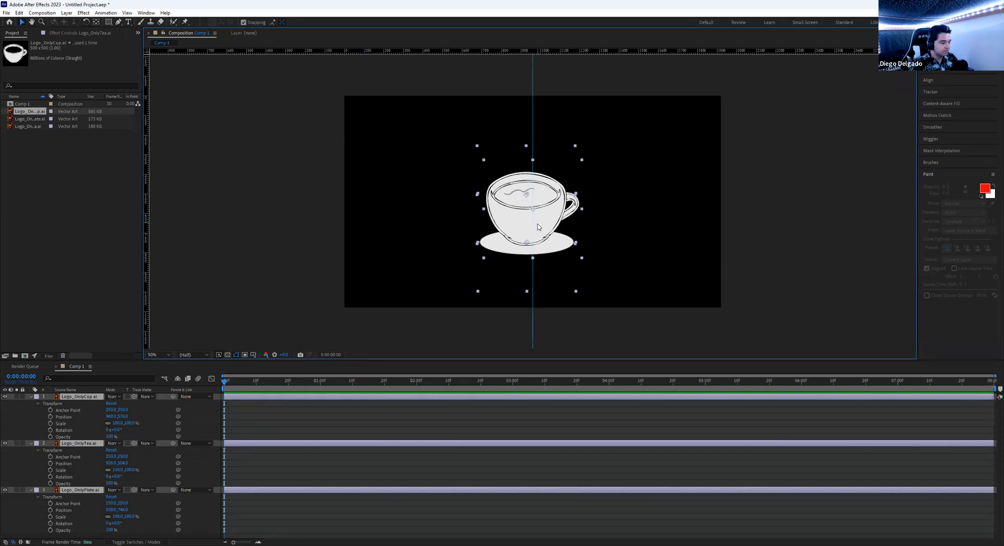
pyautogui.moveTo(538, 227); pyautogui.dragTo(299, 210)
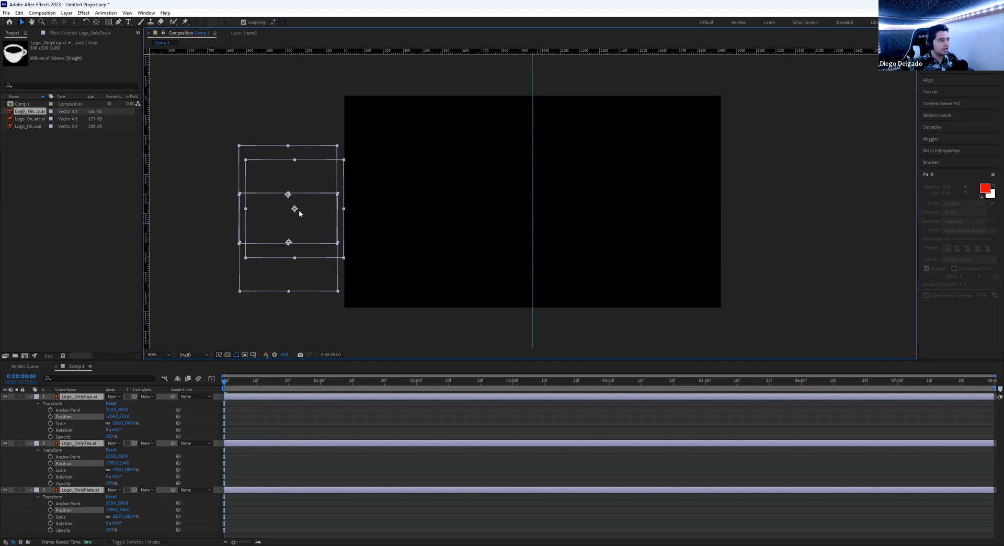
pyautogui.click(50, 417)
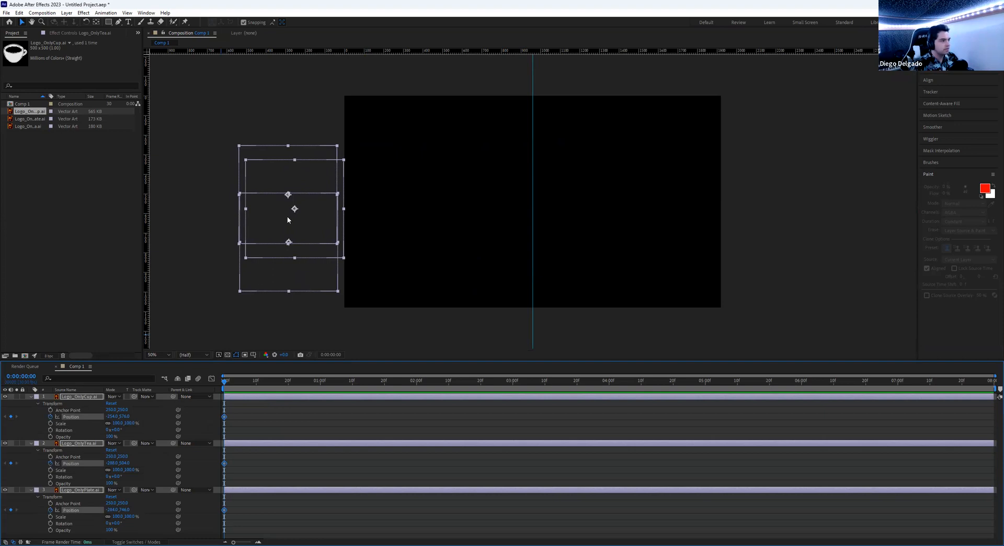
pyautogui.moveTo(287, 219); pyautogui.dragTo(338, 227)
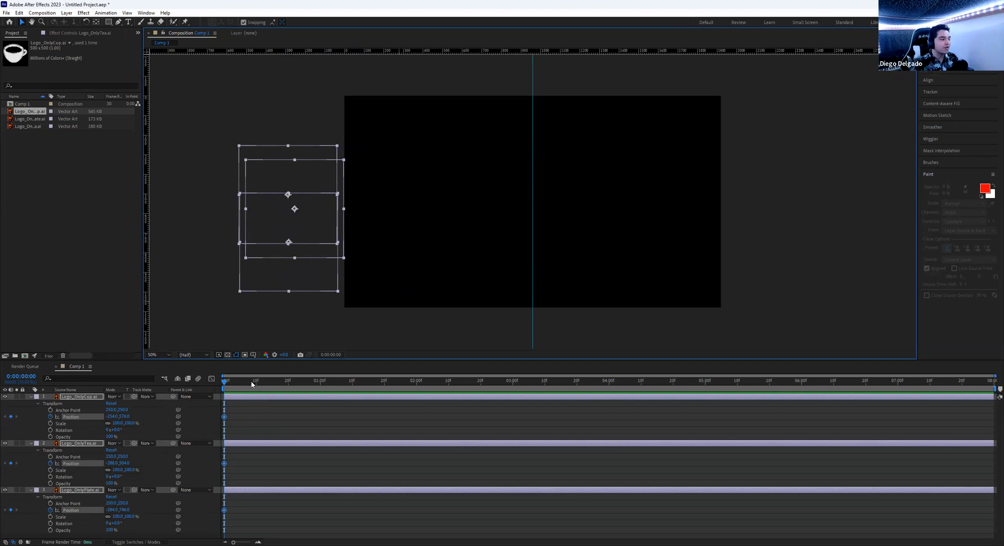
# - At 0:00:01:00, move the logo back to centre and preview the slide-in
pyautogui.moveTo(235, 385); pyautogui.dragTo(322, 382)
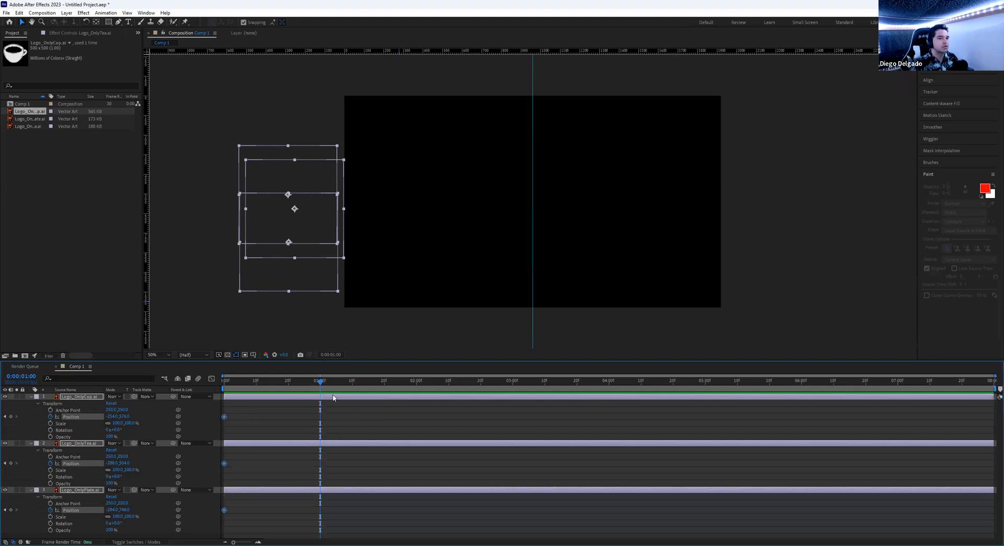
pyautogui.moveTo(282, 228); pyautogui.dragTo(520, 240)
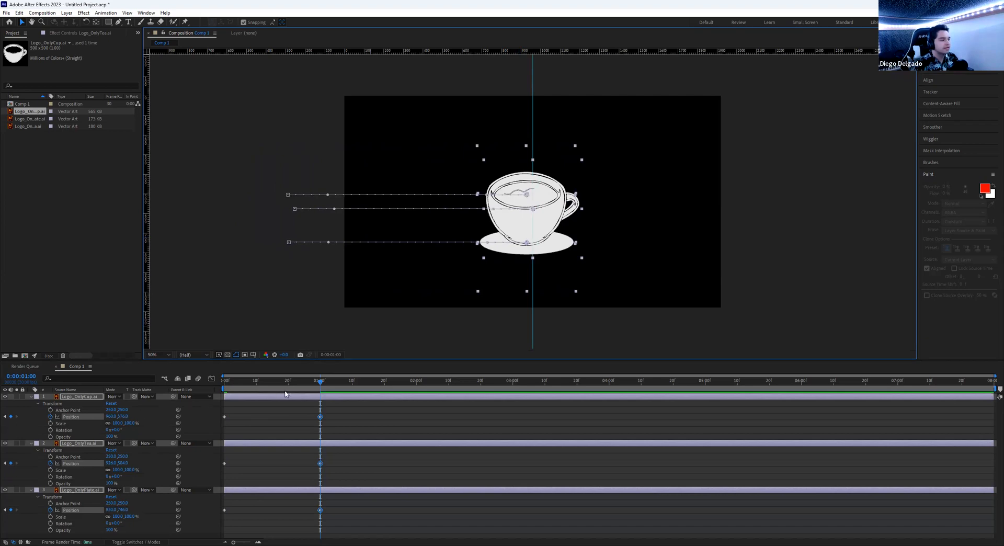
pyautogui.moveTo(302, 384); pyautogui.dragTo(200, 389)
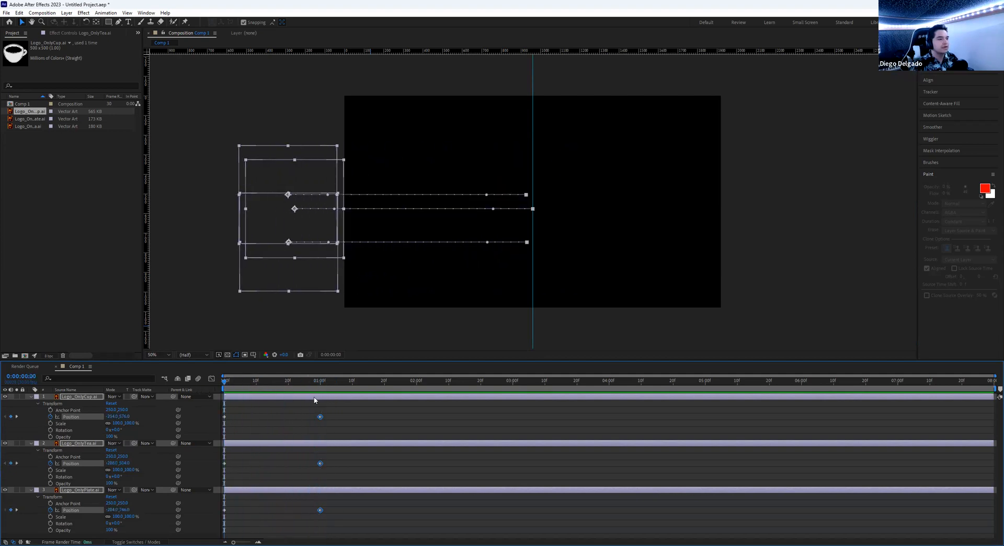
pyautogui.press('space')
pyautogui.press('space')
pyautogui.moveTo(307, 384); pyautogui.dragTo(196, 384)
pyautogui.press('space')
pyautogui.press('space')
pyautogui.moveTo(298, 387); pyautogui.dragTo(189, 379)
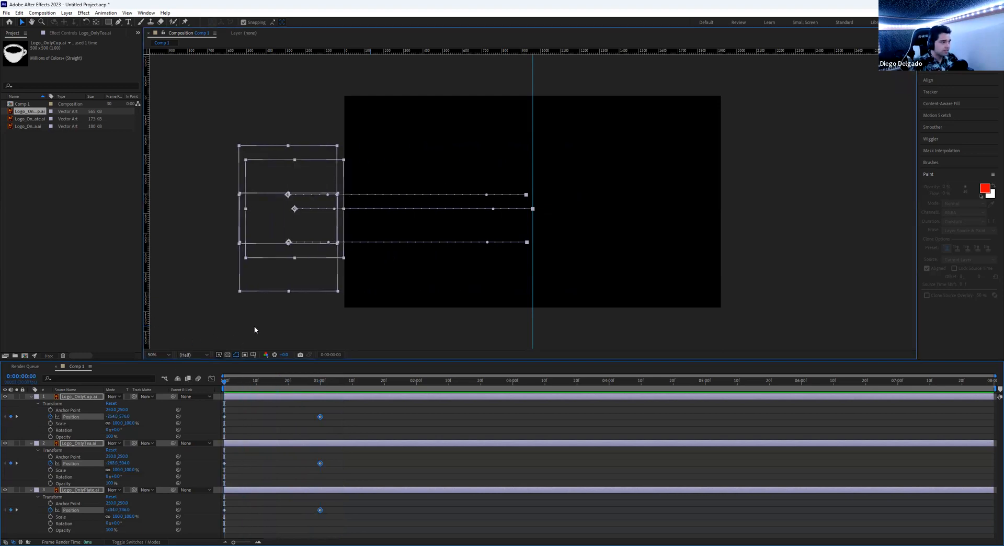
# - At frame 21, select the cup and plate layers
pyautogui.click(266, 306)
pyautogui.click(291, 378)
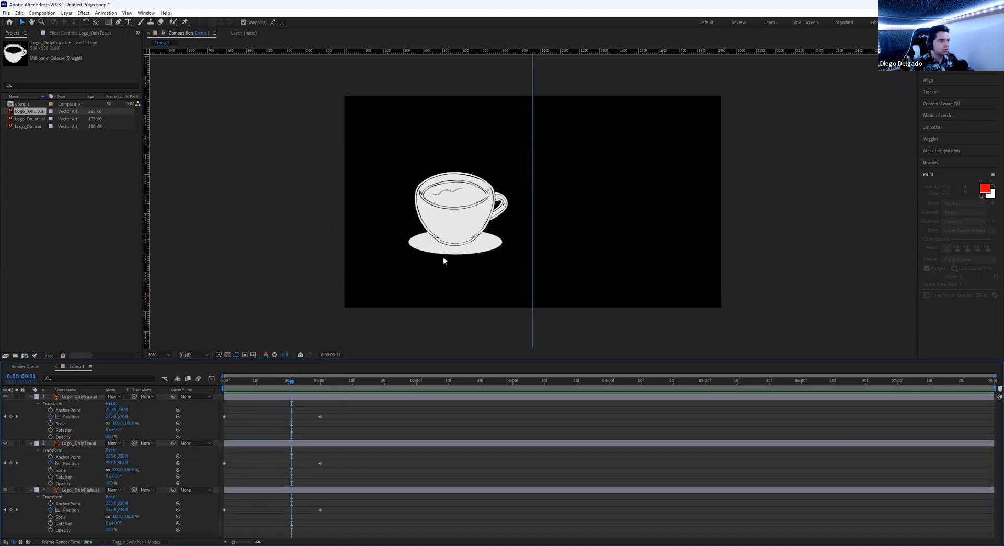
pyautogui.click(460, 255)
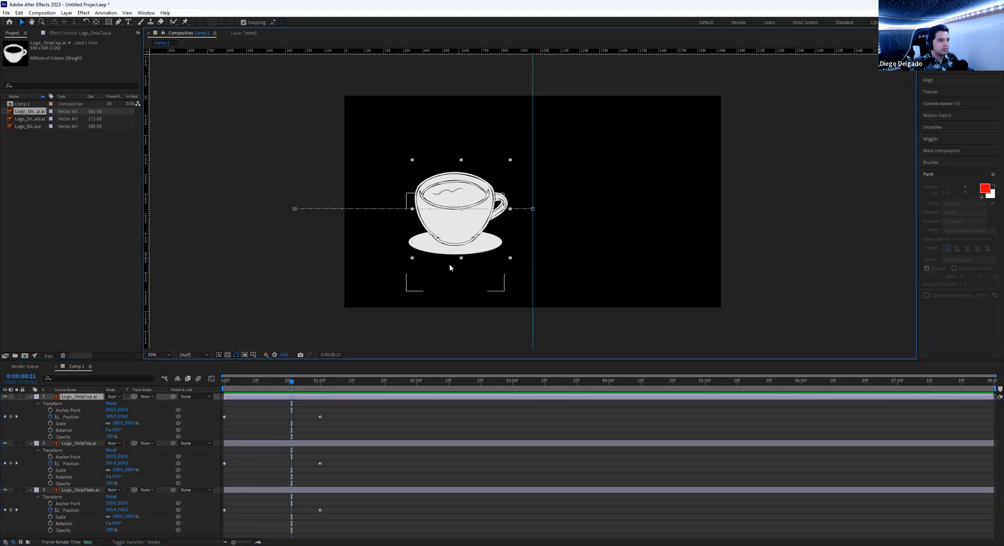
pyautogui.click(450, 264)
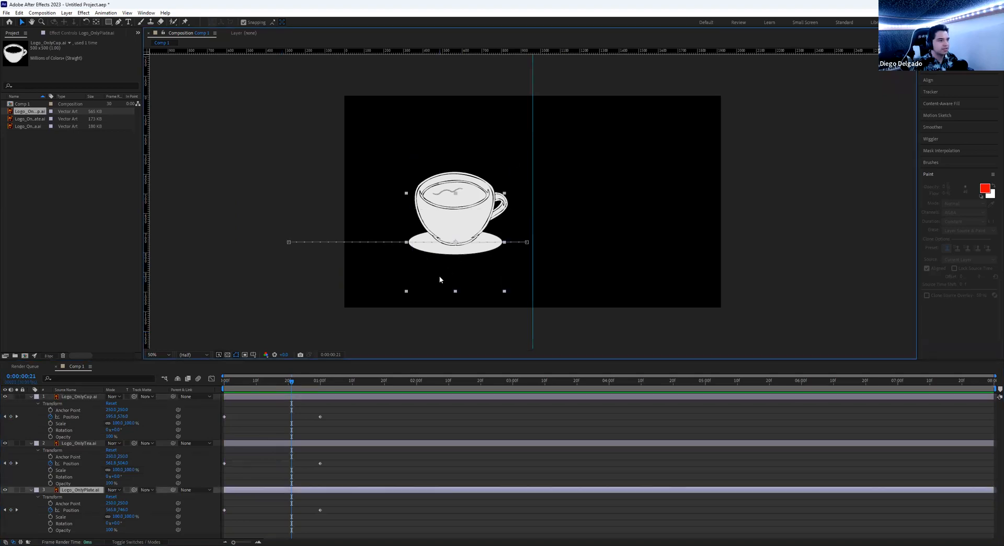
# - Open the Graph Editor and inspect its show-properties and graph-type menus
pyautogui.click(212, 378)
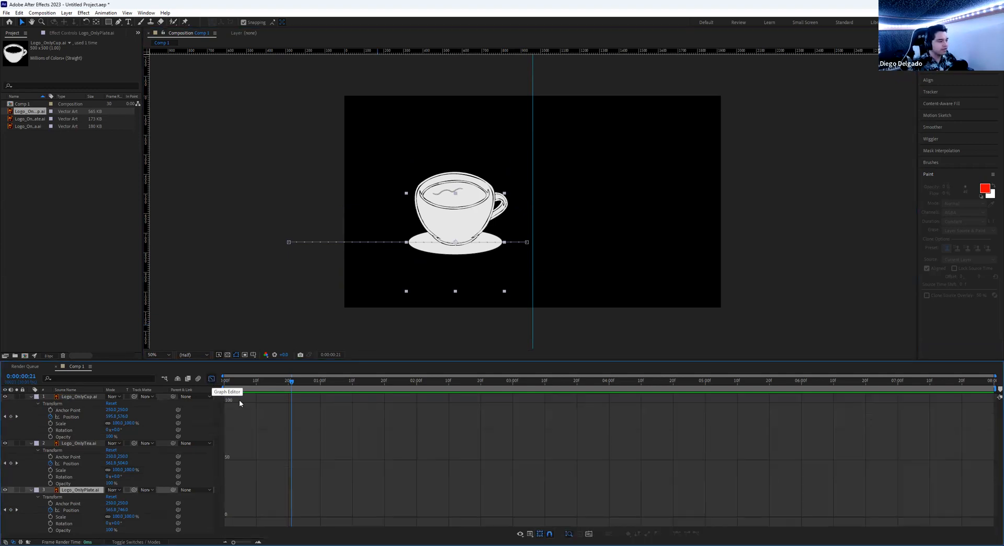
pyautogui.click(521, 534)
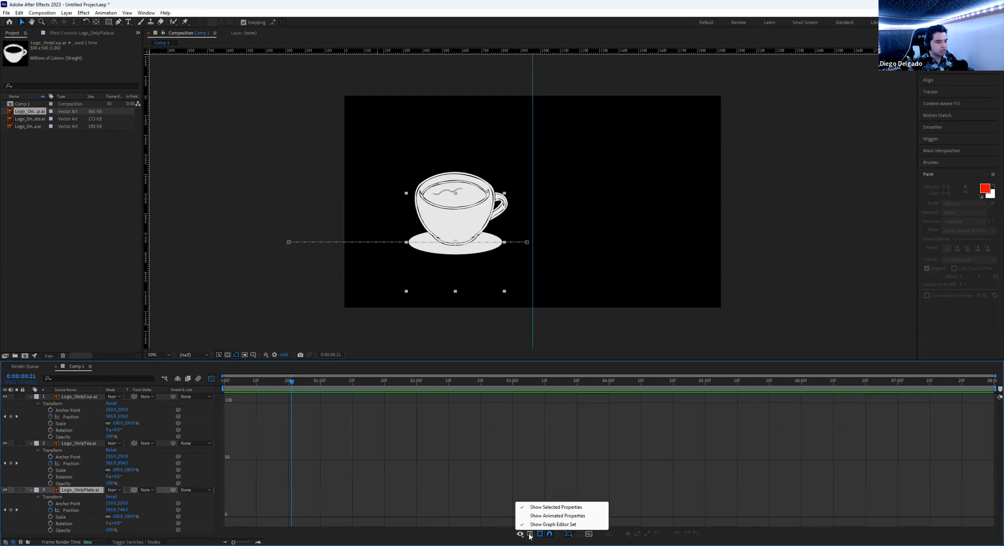
pyautogui.click(530, 534)
pyautogui.click(328, 450)
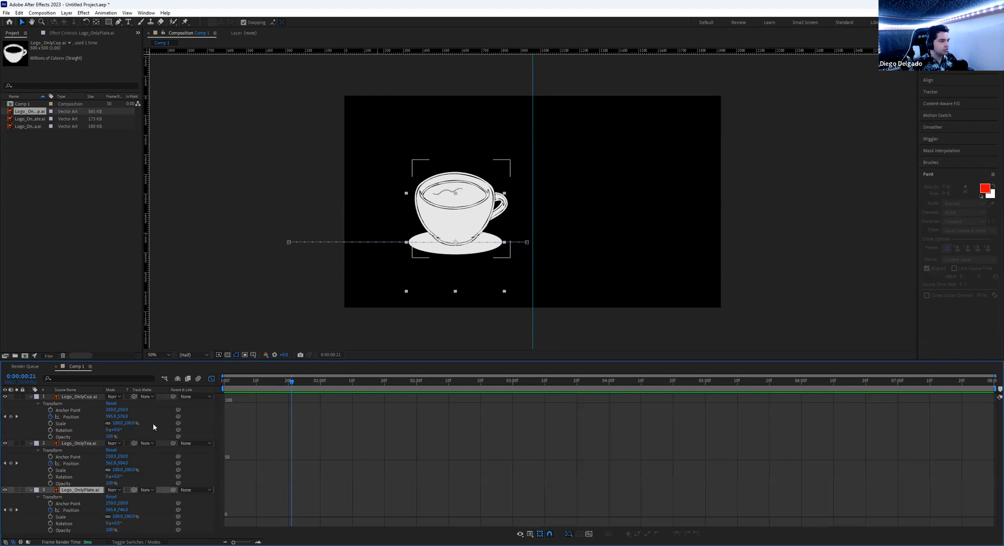
# - Return the playhead to 0:00 and collapse the cup layer's properties
pyautogui.moveTo(262, 387); pyautogui.dragTo(261, 387)
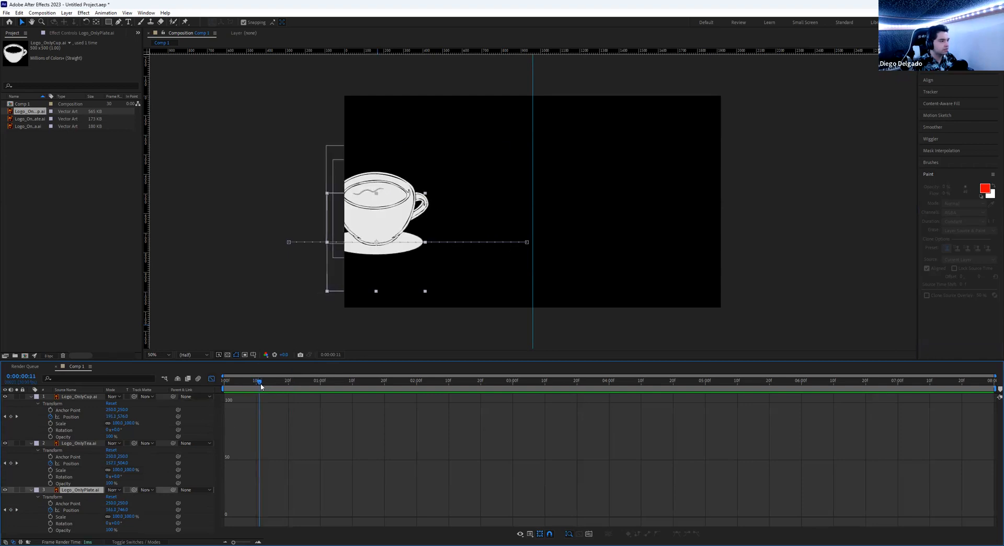
pyautogui.click(256, 318)
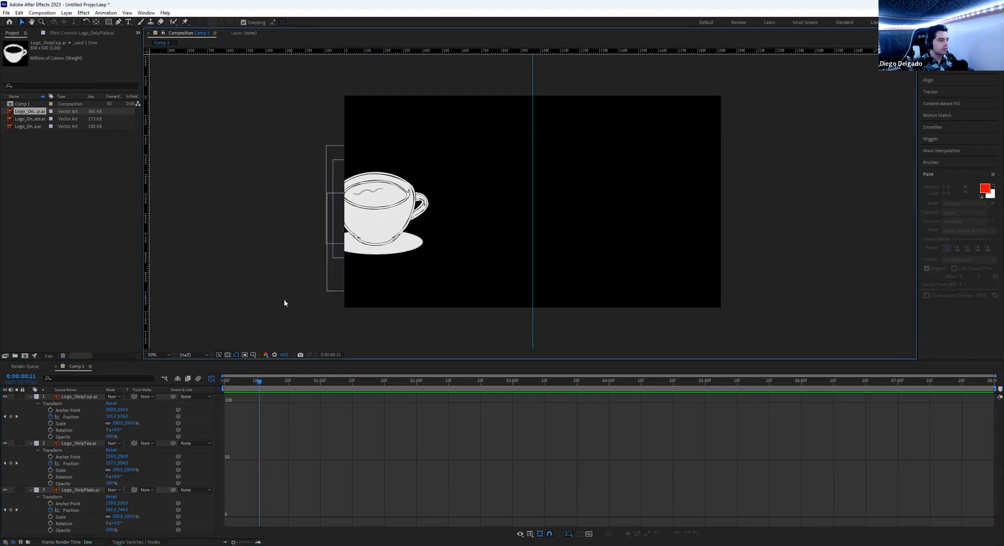
pyautogui.click(332, 287)
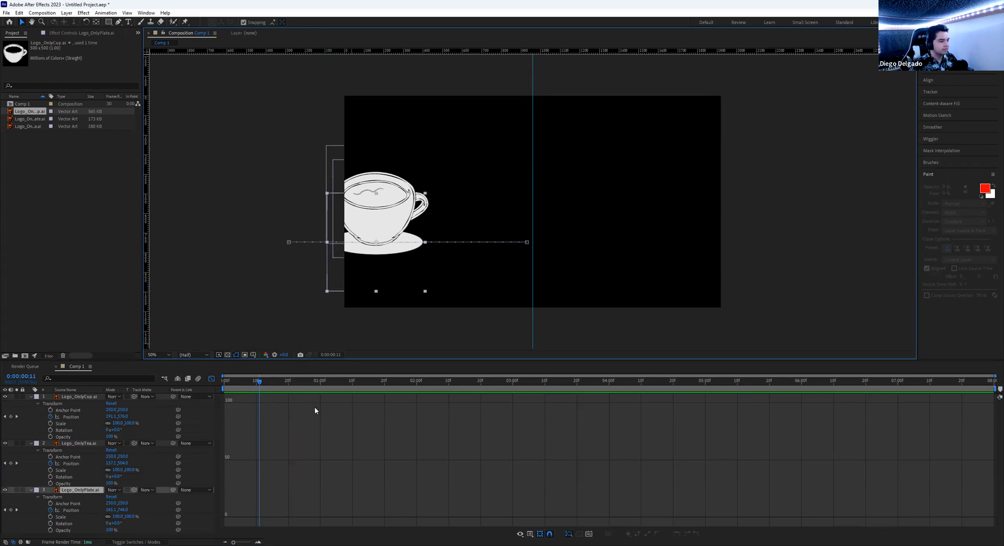
pyautogui.click(277, 281)
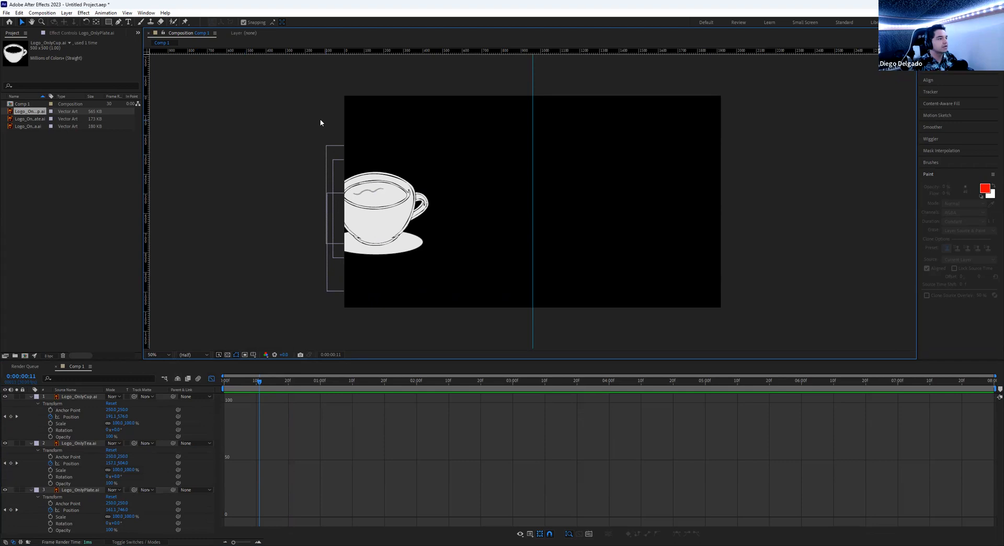
pyautogui.moveTo(249, 384); pyautogui.dragTo(218, 383)
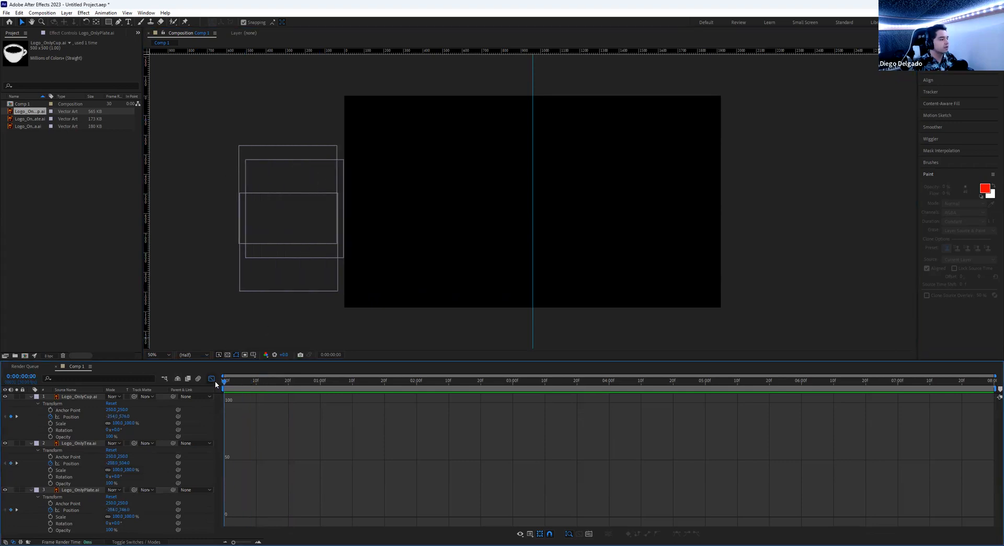
pyautogui.click(32, 396)
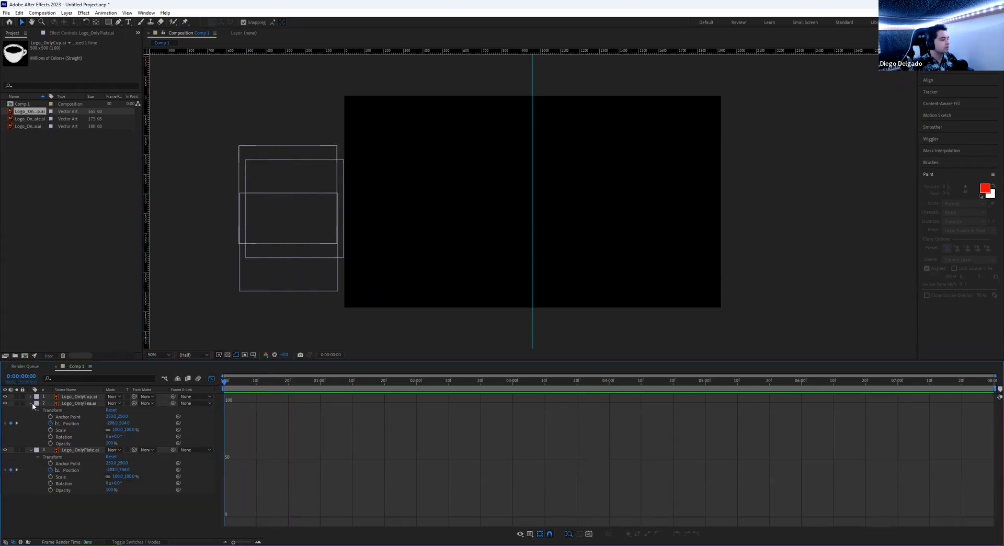
# - Collapse the tea and plate properties, show the speed graph, and scrub the slide-in near frame 20
pyautogui.click(32, 403)
pyautogui.click(30, 410)
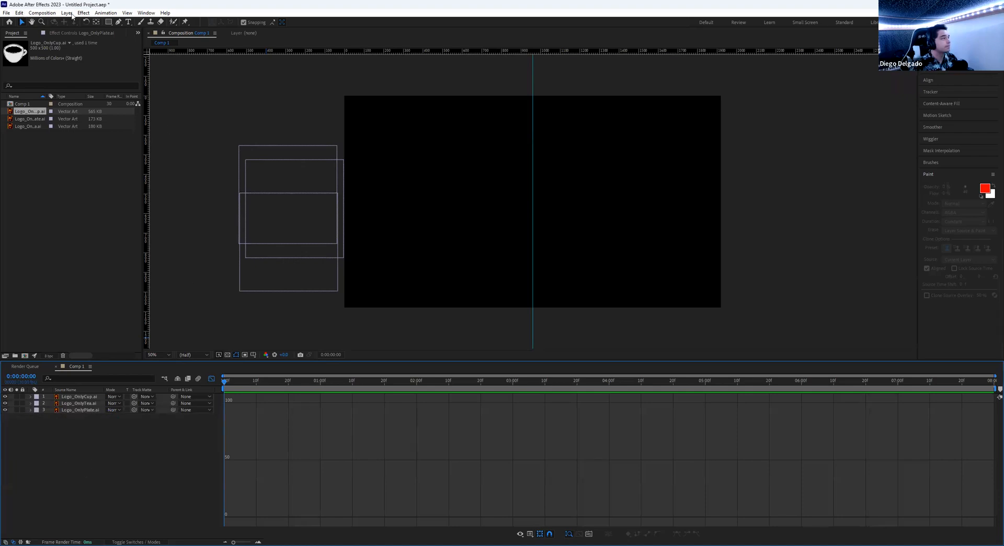
pyautogui.click(282, 140)
pyautogui.click(317, 184)
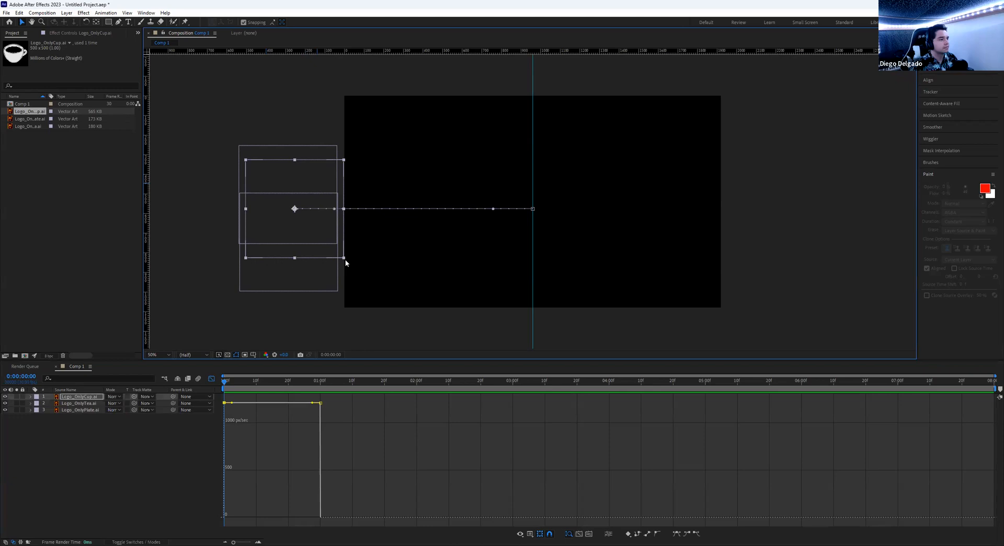
pyautogui.click(287, 289)
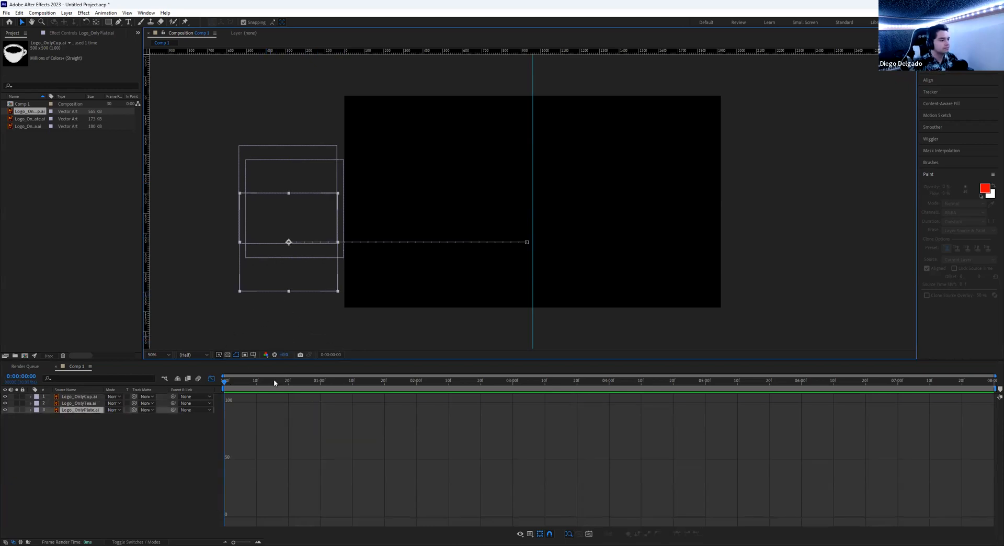
pyautogui.click(288, 382)
pyautogui.moveTo(288, 384)
pyautogui.mouseDown()
pyautogui.moveTo(250, 382)
pyautogui.moveTo(269, 381)
pyautogui.mouseUp()
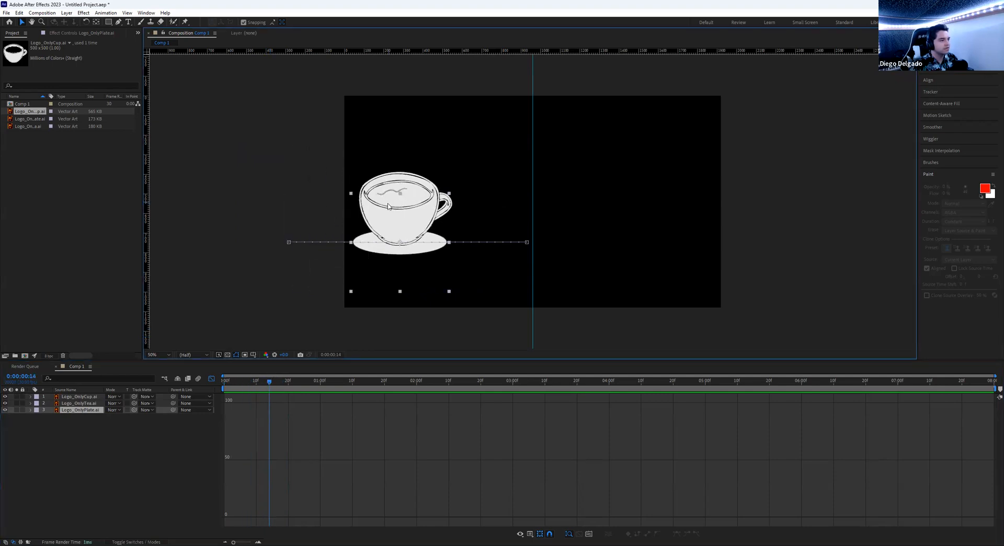
# - Expand Transform on the cup, tea and plate layers and show Logo_OnlyCup's Position speed graph
pyautogui.click(102, 406)
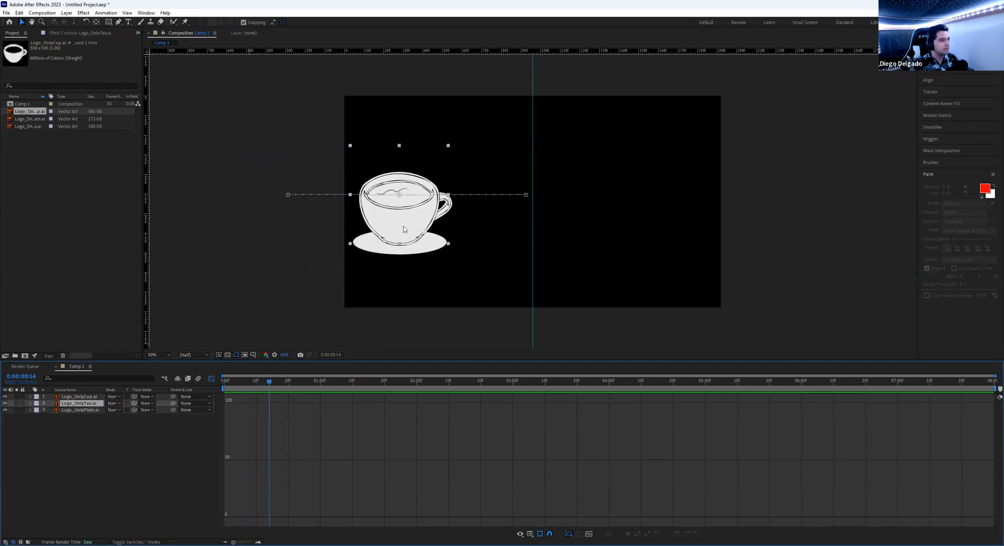
pyautogui.click(403, 249)
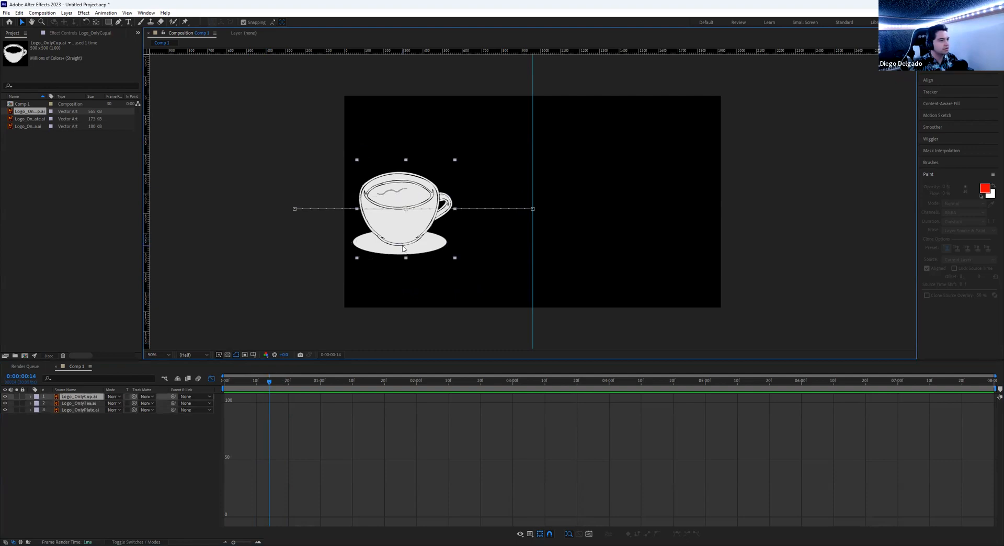
pyautogui.click(403, 258)
pyautogui.click(404, 259)
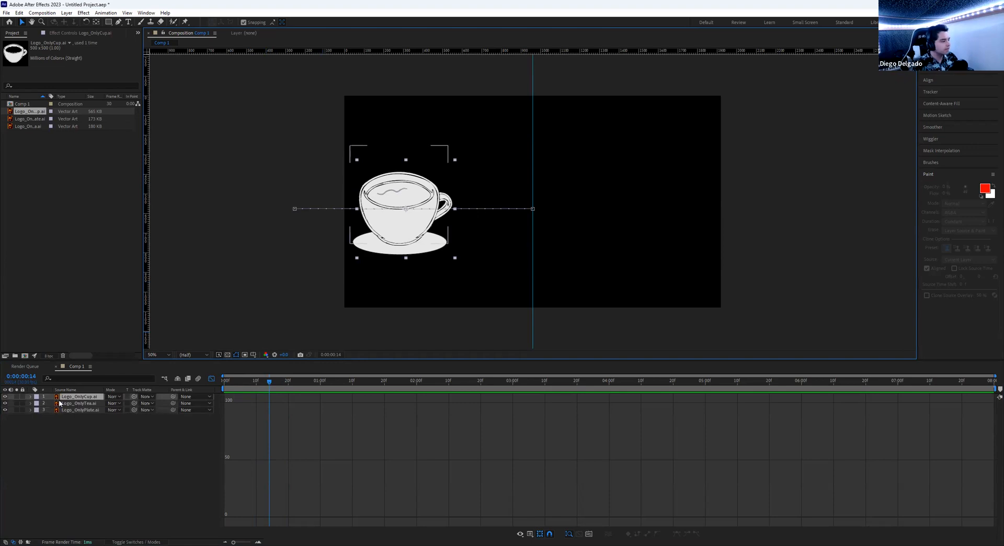
pyautogui.click(31, 396)
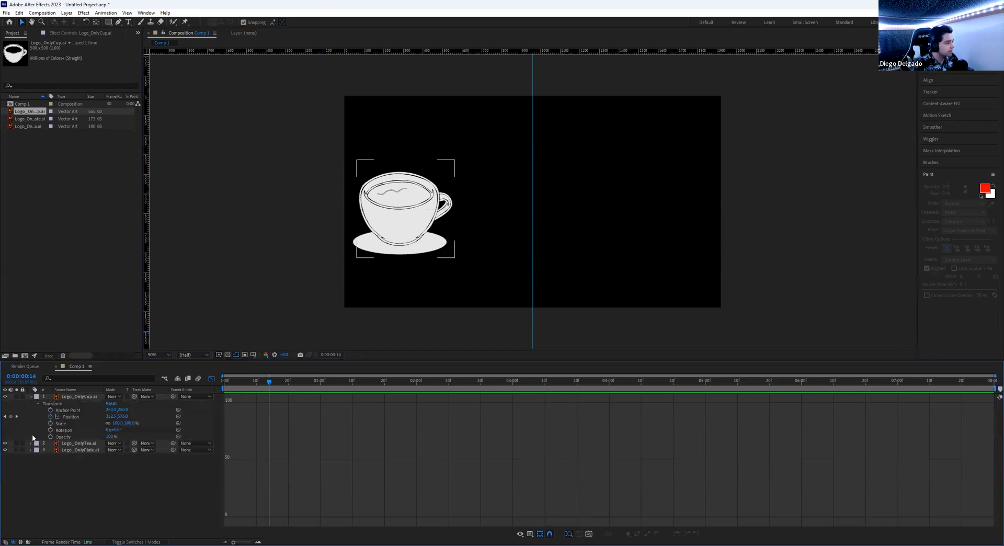
pyautogui.click(31, 443)
pyautogui.click(30, 489)
pyautogui.moveTo(269, 382); pyautogui.dragTo(320, 391)
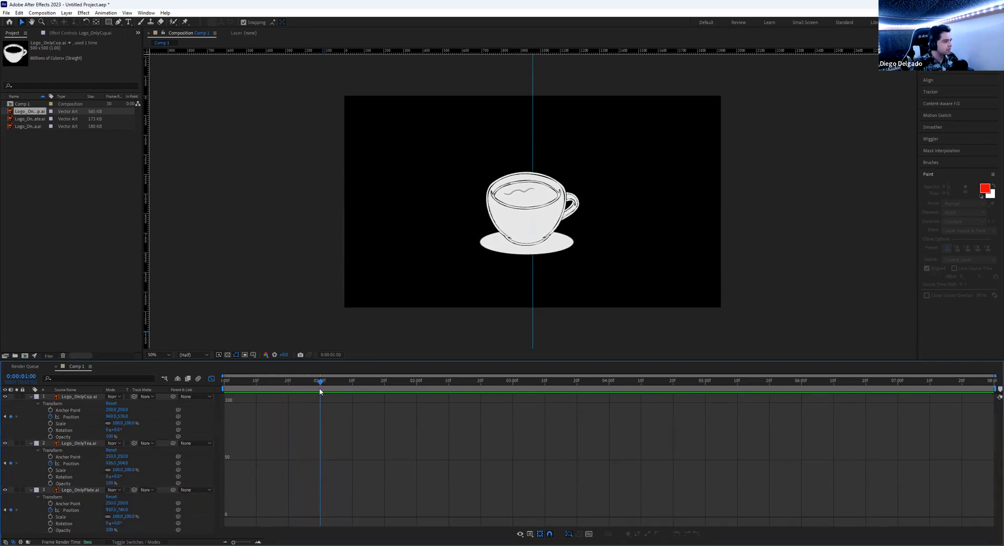
pyautogui.click(521, 254)
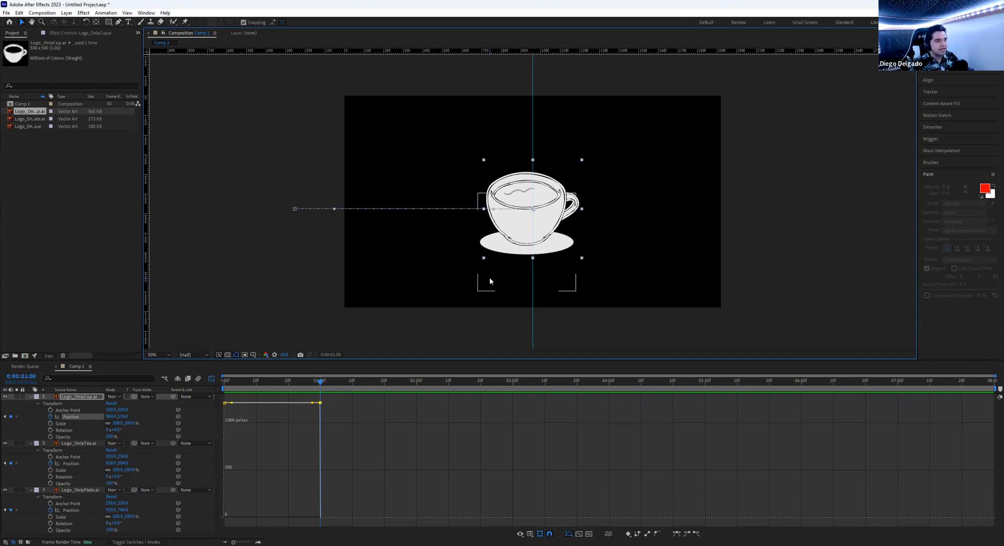
# - Ease Logo_OnlyPlate's Position keyframes to zero speed at both ends, making an arched speed curve
pyautogui.click(490, 281)
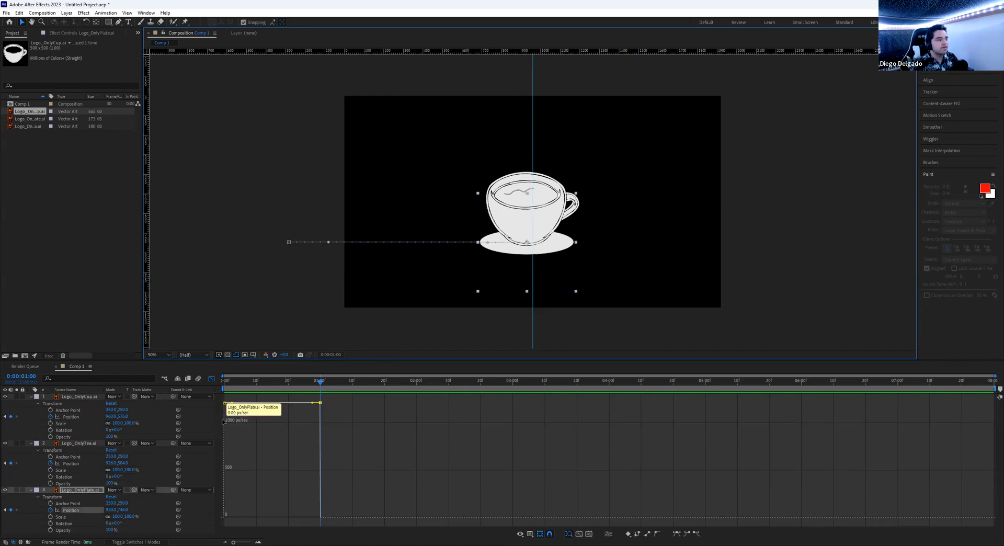
pyautogui.moveTo(321, 403)
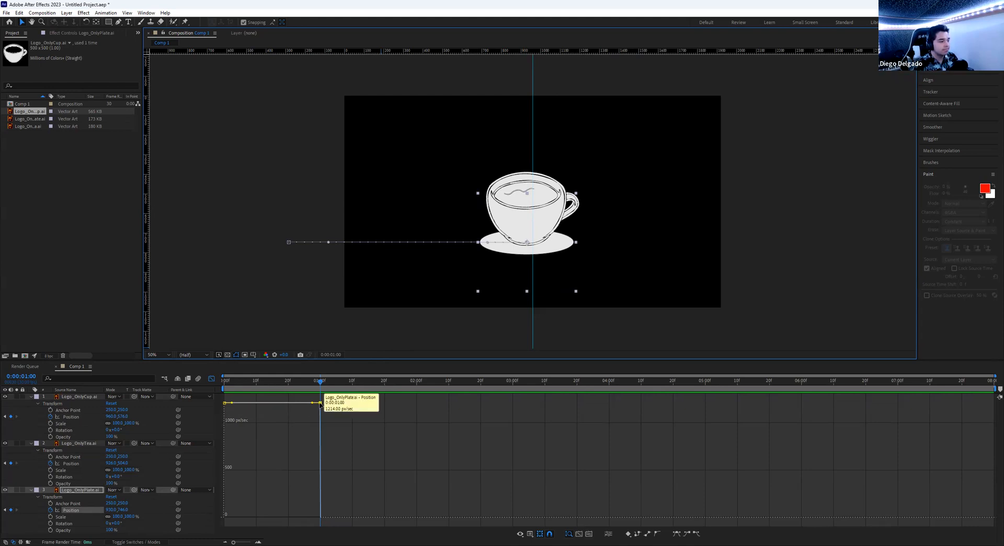
pyautogui.moveTo(321, 404); pyautogui.dragTo(327, 521)
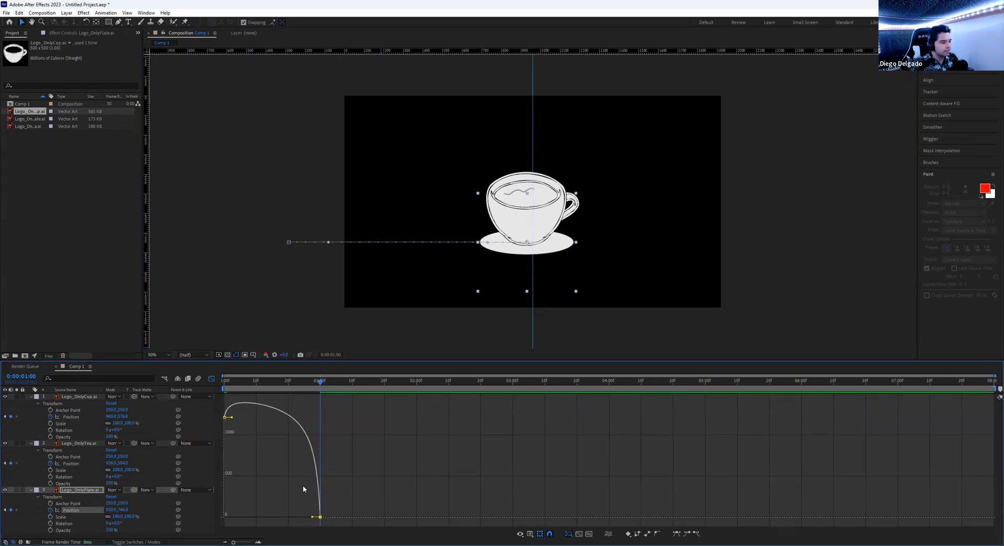
pyautogui.moveTo(225, 417); pyautogui.dragTo(240, 519)
# - Preview the plate's eased slide-in from the start, then return to the one-second keyframe
pyautogui.moveTo(320, 380); pyautogui.dragTo(219, 376)
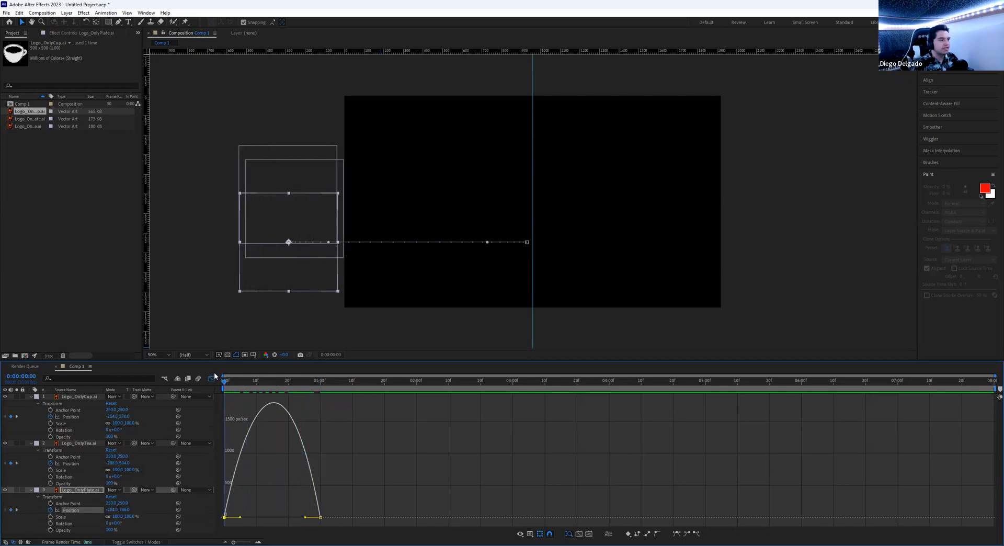
pyautogui.press('space')
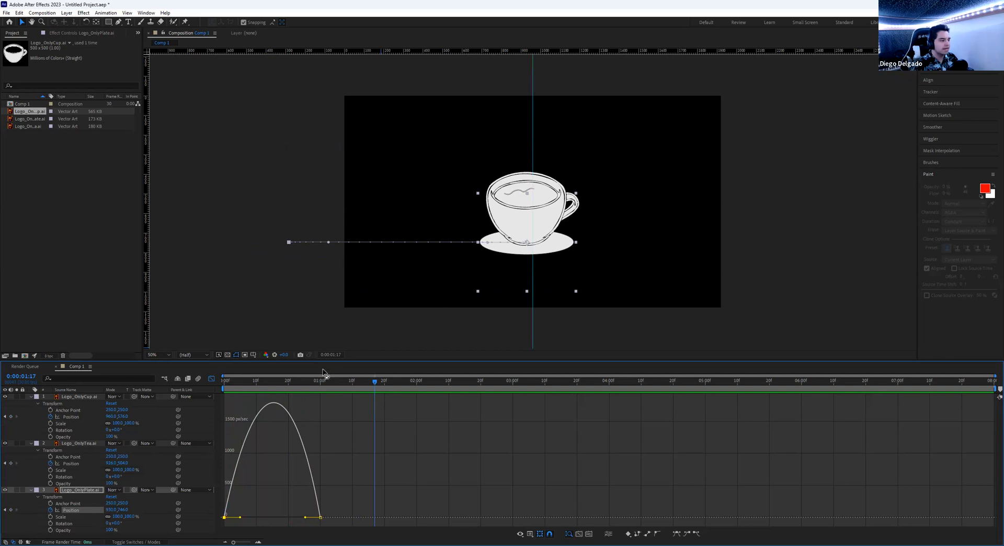
pyautogui.moveTo(340, 384); pyautogui.dragTo(321, 385)
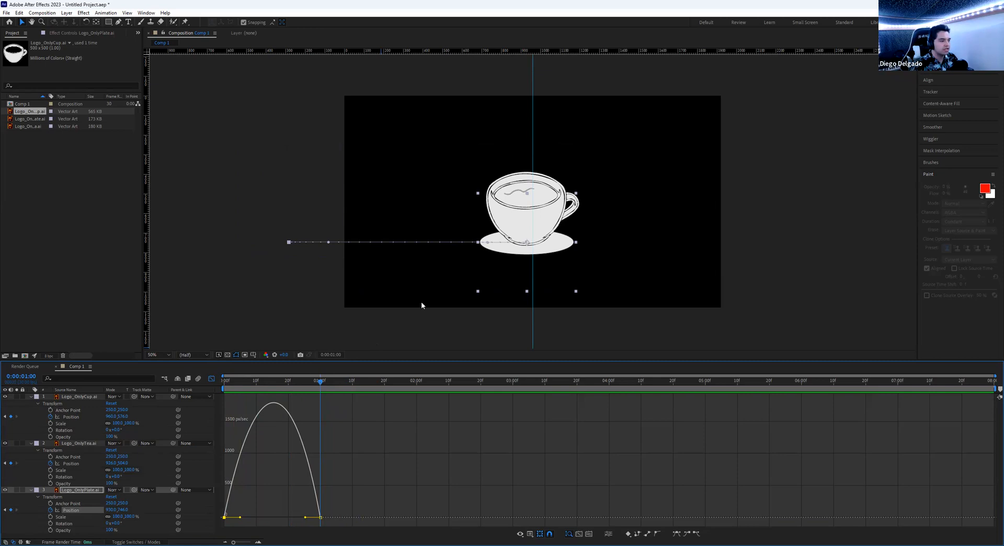
pyautogui.click(538, 226)
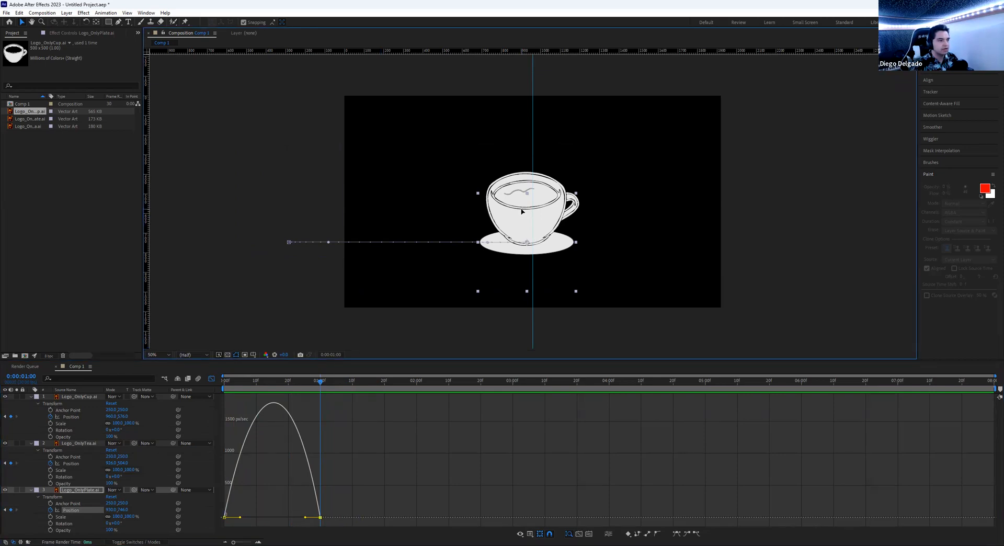
pyautogui.click(536, 184)
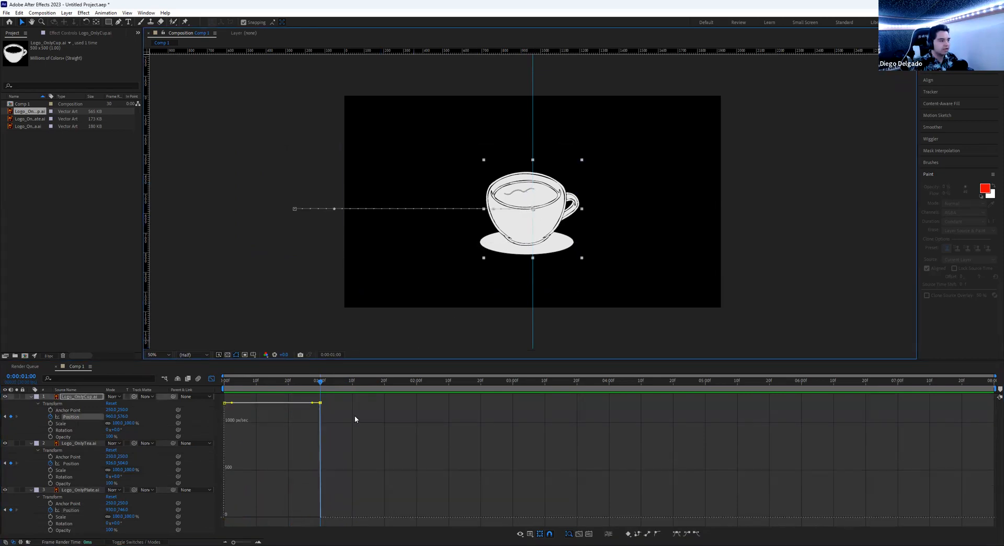
# - Drag the cup's Position keyframe handles to zero speed with about 30% influence at both ends
pyautogui.moveTo(224, 404); pyautogui.dragTo(224, 523)
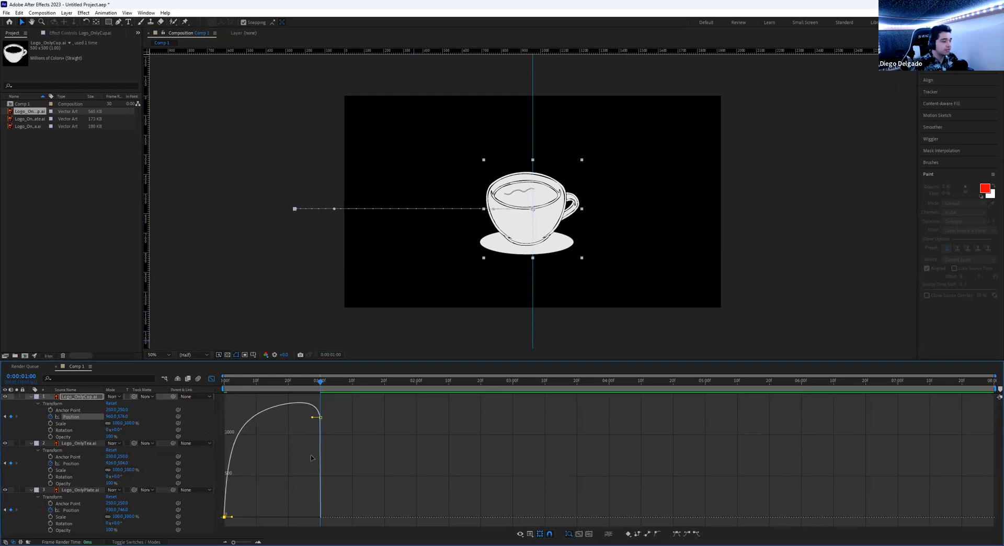
pyautogui.moveTo(321, 417); pyautogui.dragTo(318, 514)
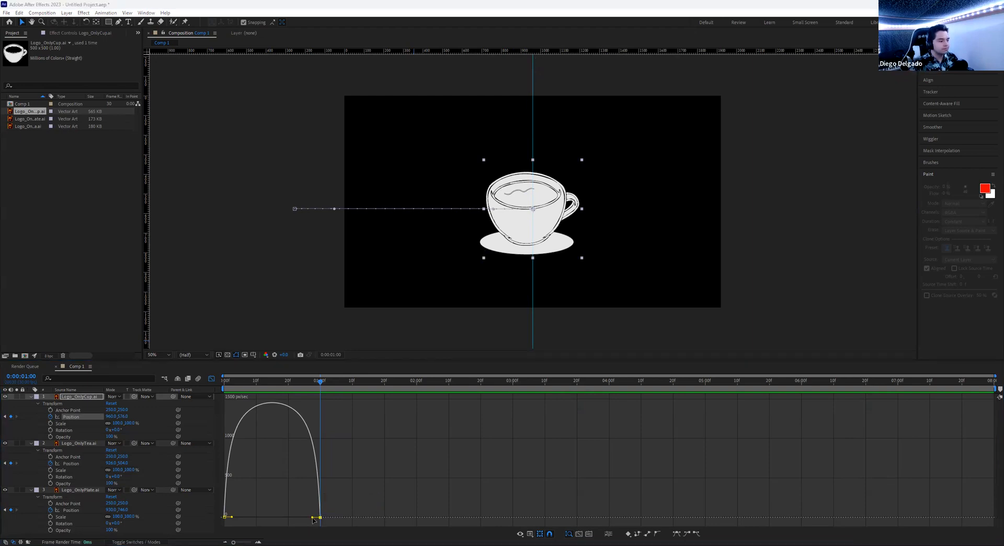
pyautogui.moveTo(313, 519); pyautogui.dragTo(307, 519)
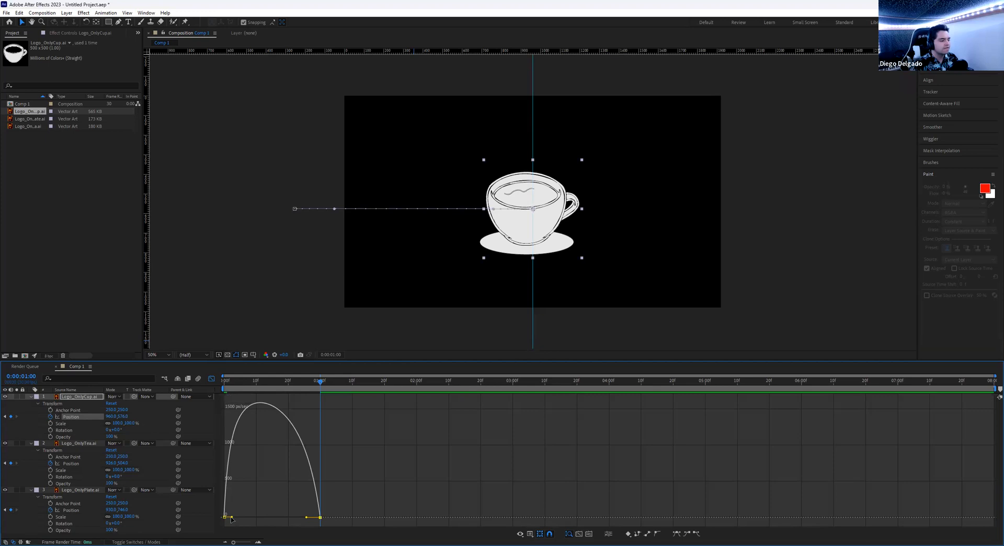
pyautogui.moveTo(233, 519); pyautogui.dragTo(240, 519)
# - Preview the cup's eased slide-in from the first frame
pyautogui.moveTo(285, 385); pyautogui.dragTo(224, 381)
pyautogui.press('space')
pyautogui.press('space')
pyautogui.press('space')
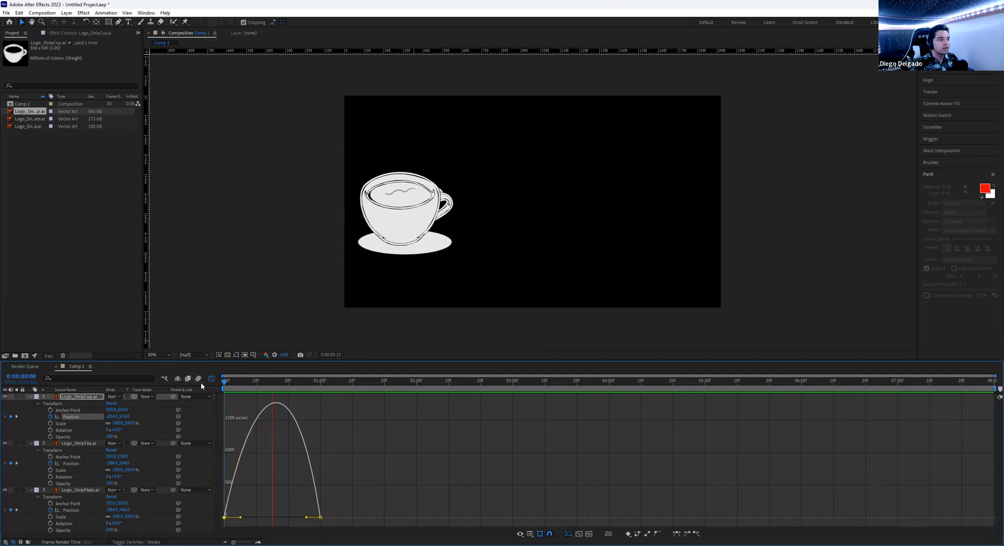
pyautogui.press('space')
pyautogui.press('space')
pyautogui.click(350, 381)
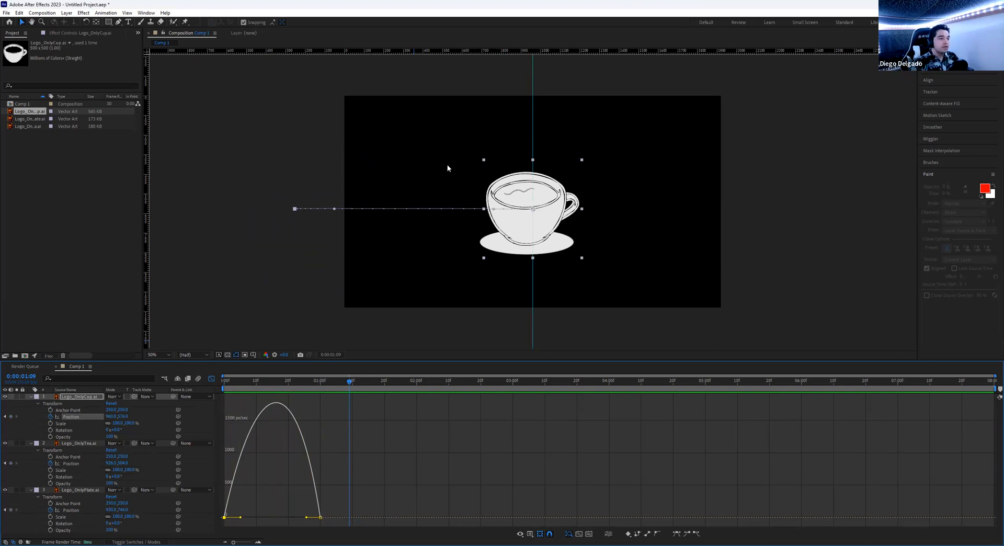
# - Ease Logo_OnlyTea's Position speed to zero at both keyframes with about 30% influence
pyautogui.click(526, 151)
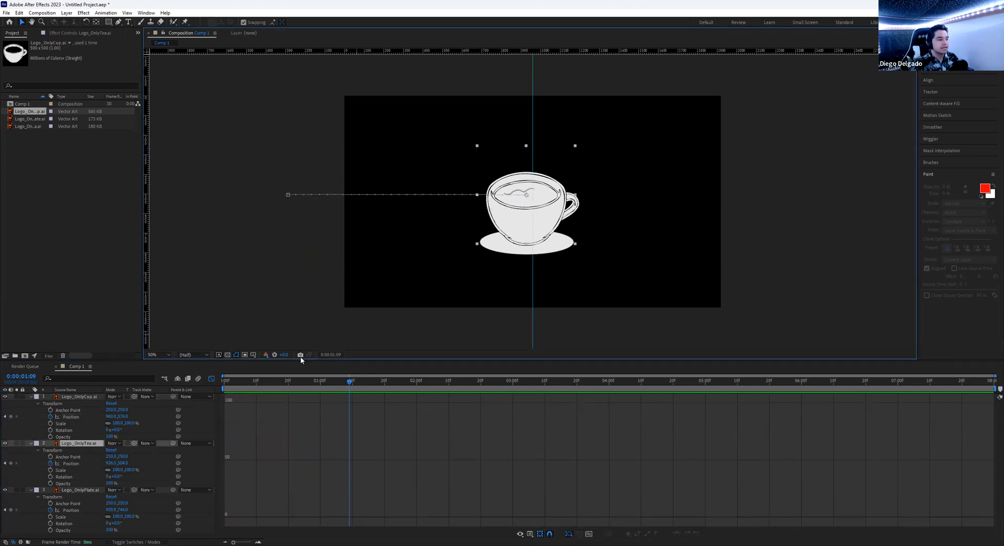
pyautogui.moveTo(321, 384); pyautogui.dragTo(204, 384)
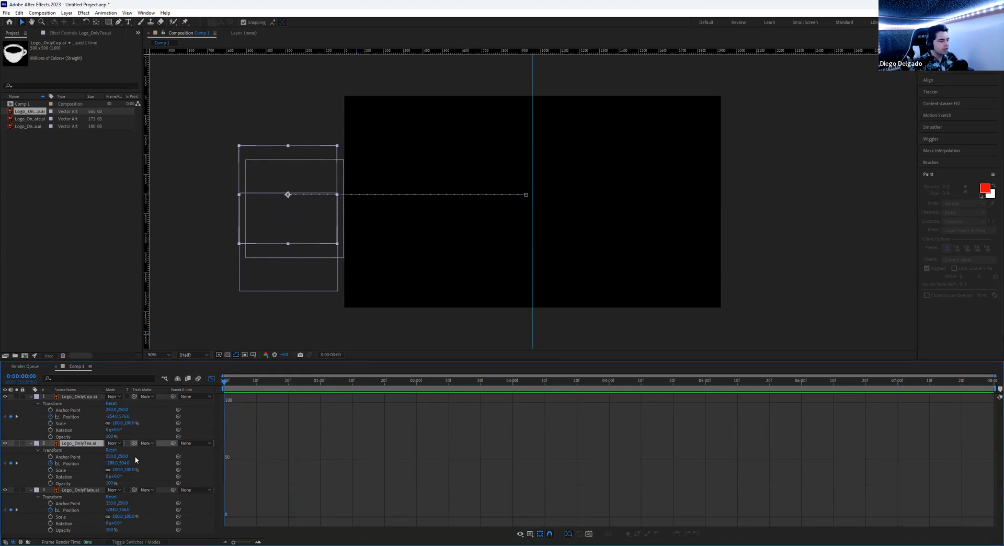
pyautogui.click(110, 456)
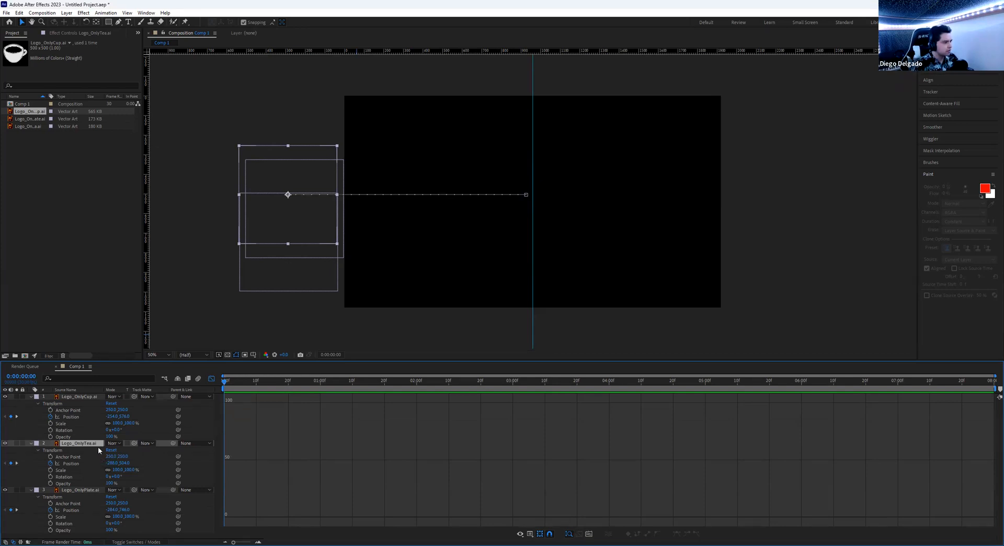
pyautogui.moveTo(227, 387); pyautogui.dragTo(321, 383)
pyautogui.click(345, 247)
pyautogui.click(506, 157)
pyautogui.moveTo(319, 403); pyautogui.dragTo(321, 518)
pyautogui.moveTo(225, 418); pyautogui.dragTo(241, 518)
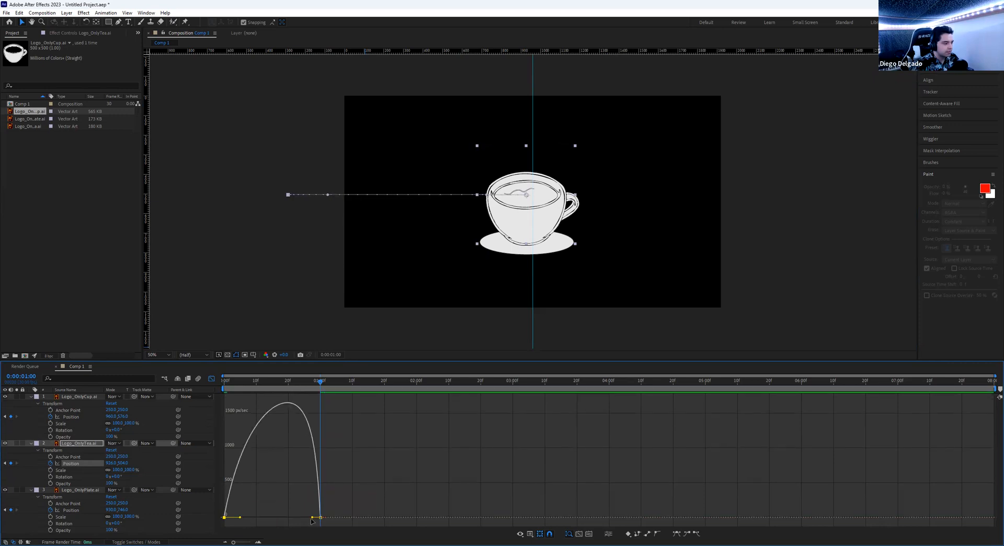
pyautogui.moveTo(312, 518); pyautogui.dragTo(306, 519)
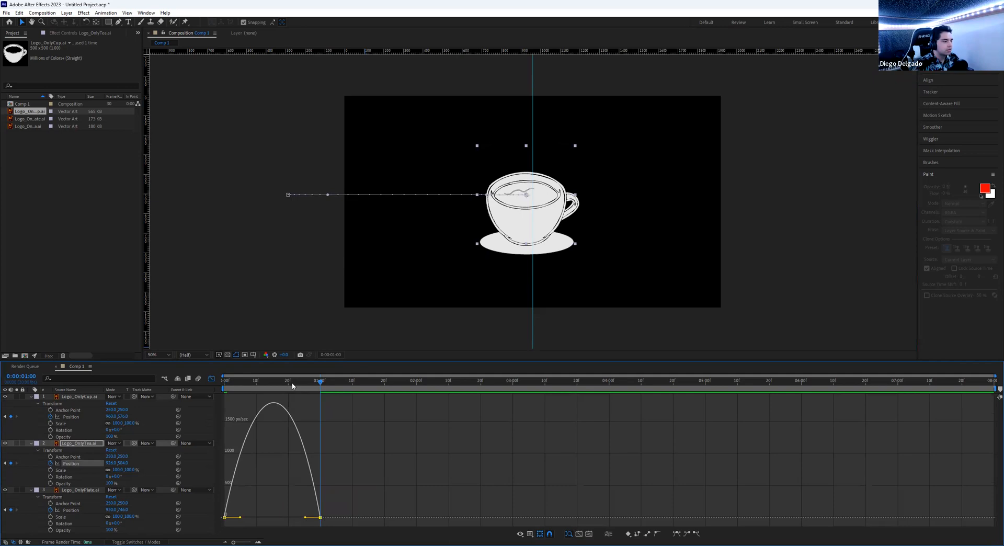
# - Preview the tea's eased slide-in a few times, then turn the Graph Editor off to show layer bars
pyautogui.press('Home')
pyautogui.press('space')
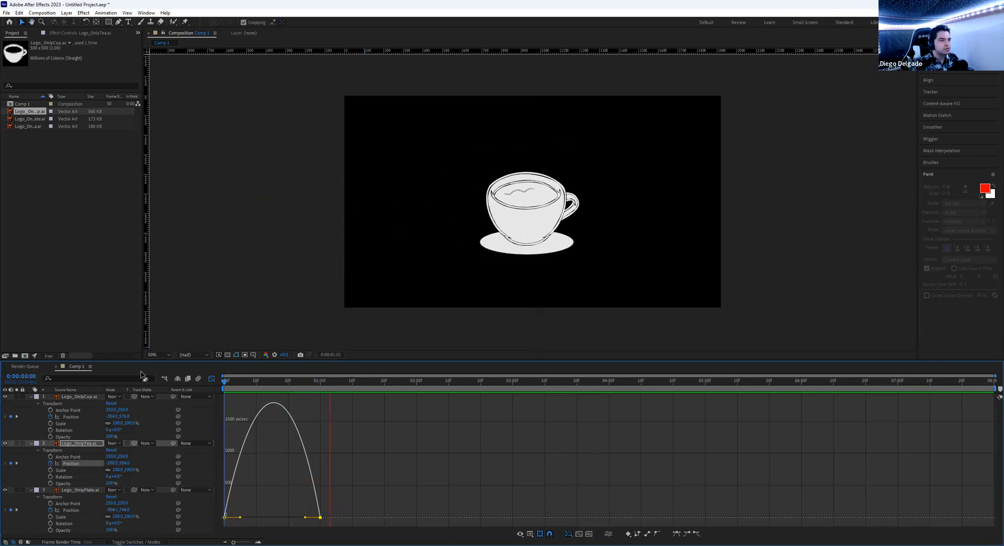
pyautogui.press('space')
pyautogui.press('space')
pyautogui.press('space')
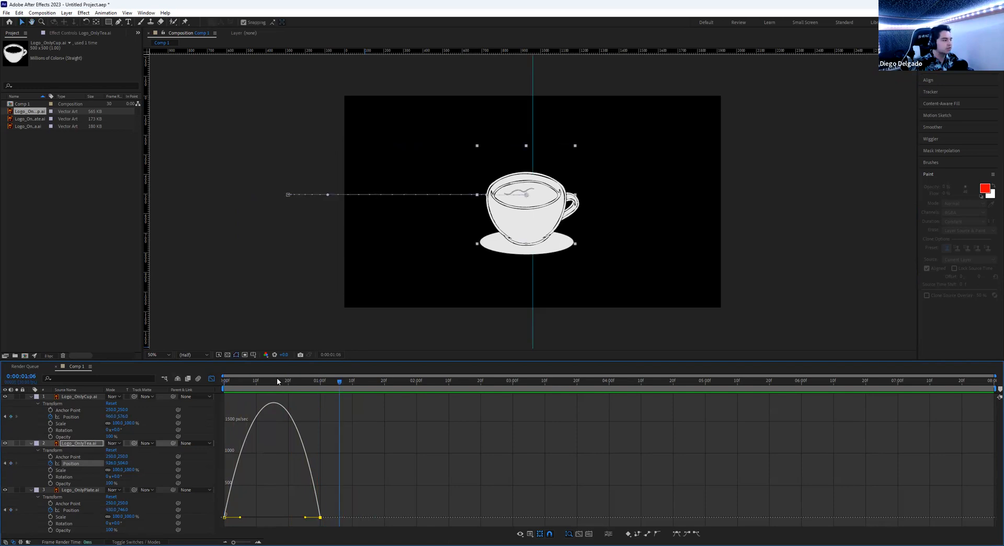
pyautogui.press('space')
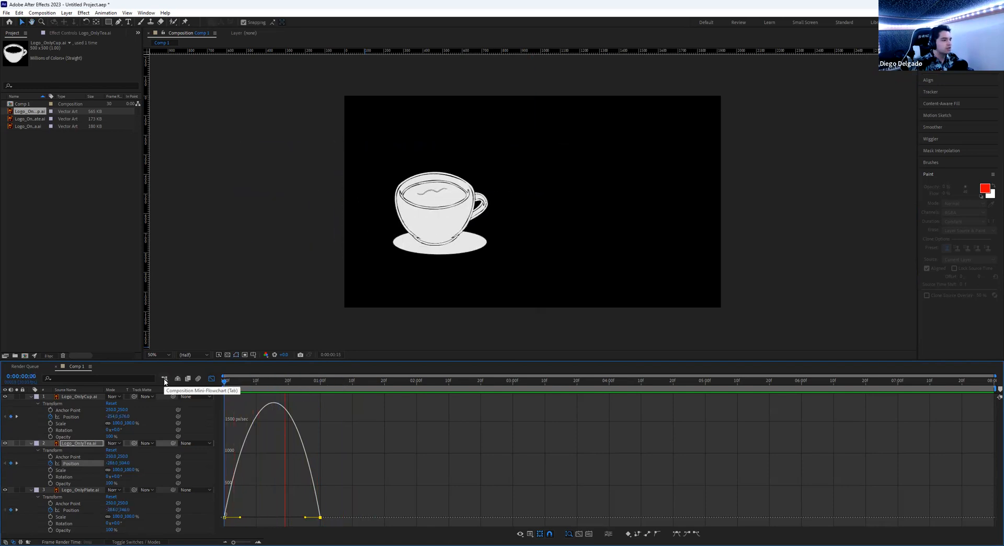
pyautogui.press('space')
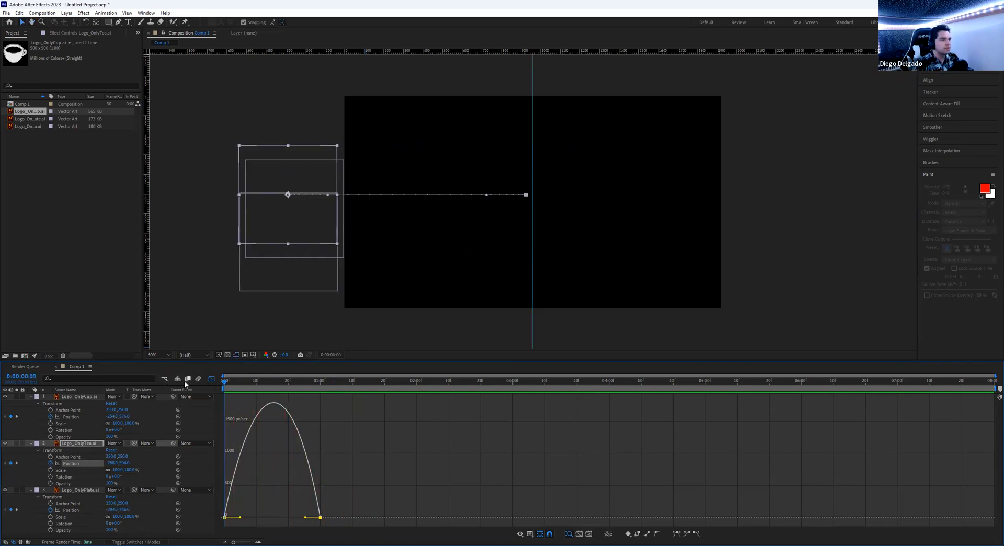
pyautogui.press('space')
pyautogui.press('space')
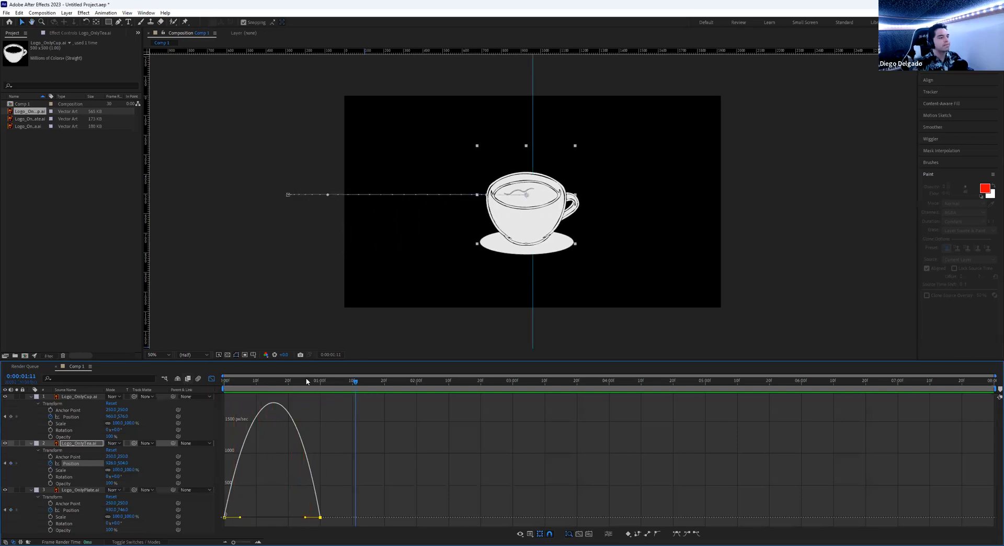
pyautogui.moveTo(320, 382); pyautogui.dragTo(224, 382)
pyautogui.click(212, 378)
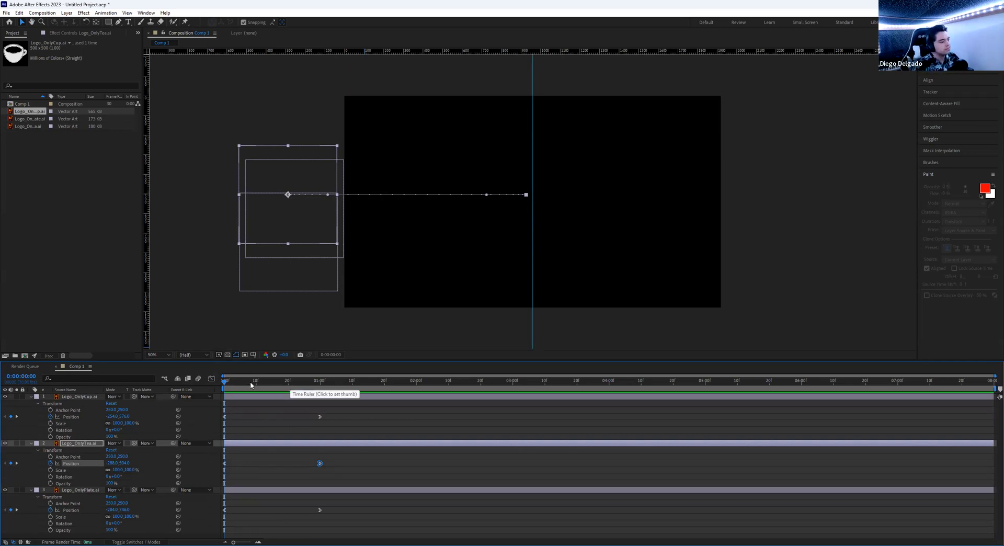
# - Give the cup Rotation keyframes at 0:00 and one second, with -15° at frame 15
pyautogui.moveTo(250, 385); pyautogui.dragTo(166, 381)
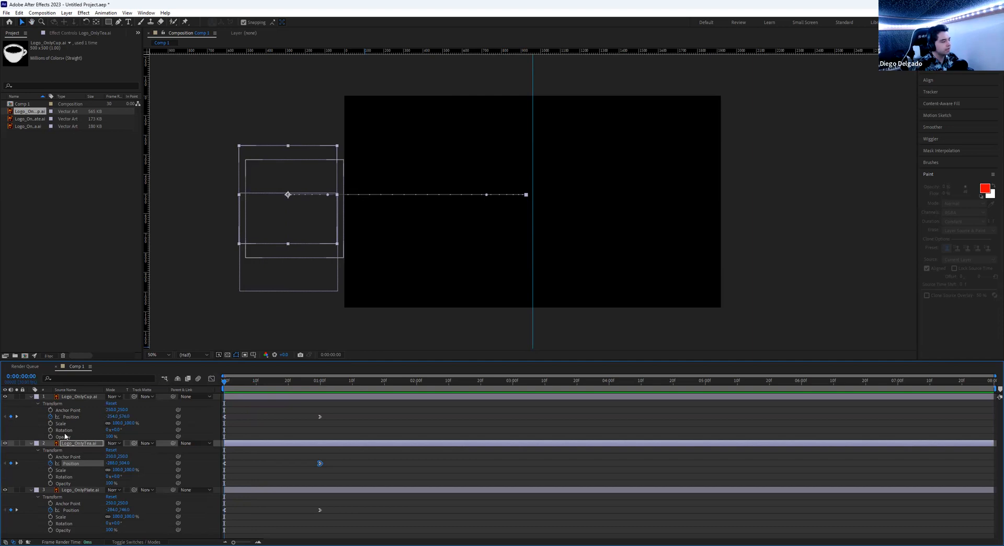
pyautogui.click(182, 264)
pyautogui.click(343, 228)
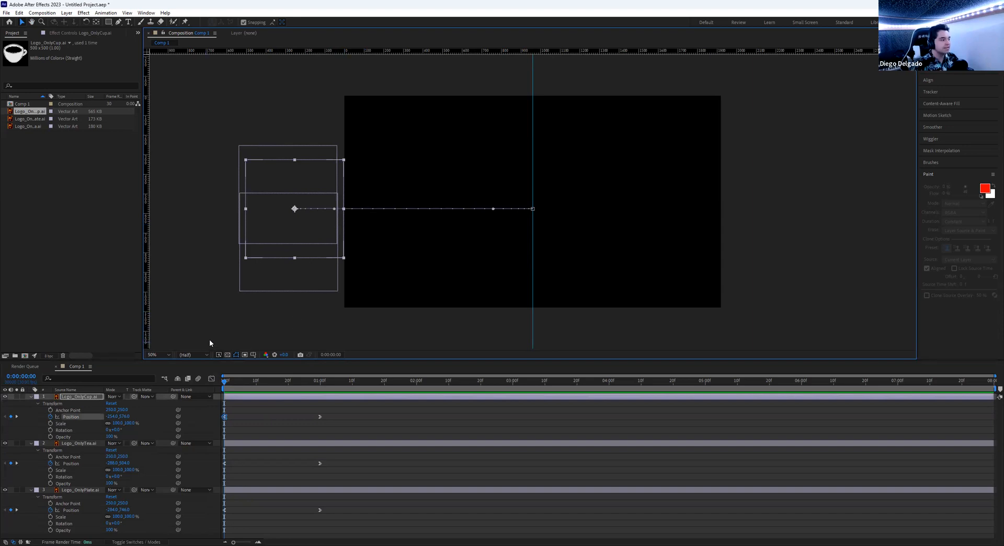
pyautogui.click(50, 430)
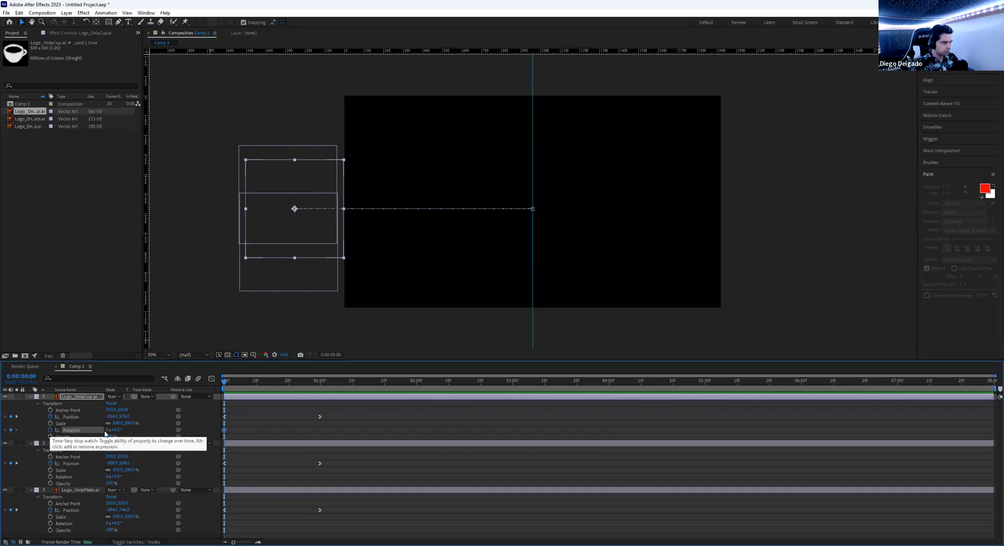
pyautogui.moveTo(240, 382); pyautogui.dragTo(272, 384)
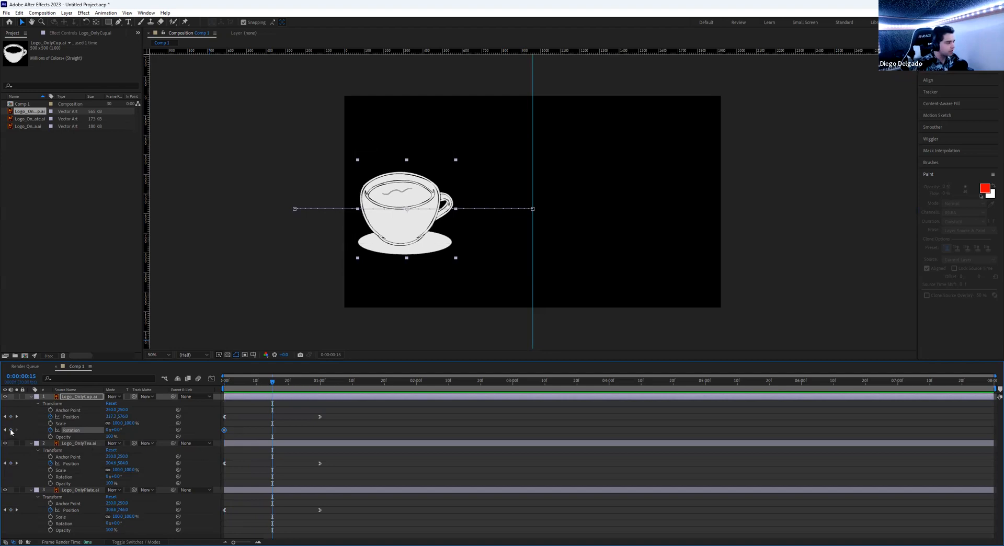
pyautogui.moveTo(281, 386); pyautogui.dragTo(320, 385)
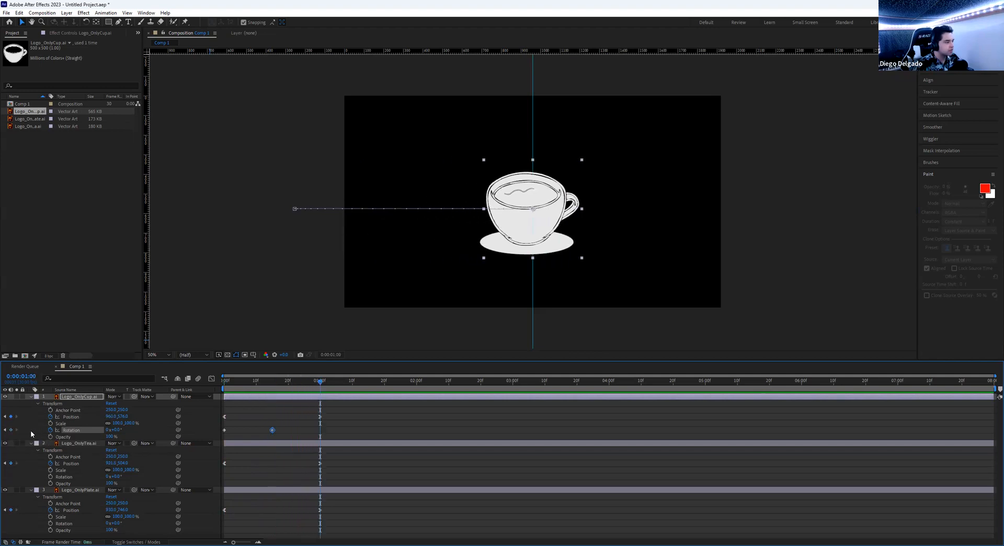
pyautogui.click(11, 430)
pyautogui.moveTo(290, 385); pyautogui.dragTo(272, 385)
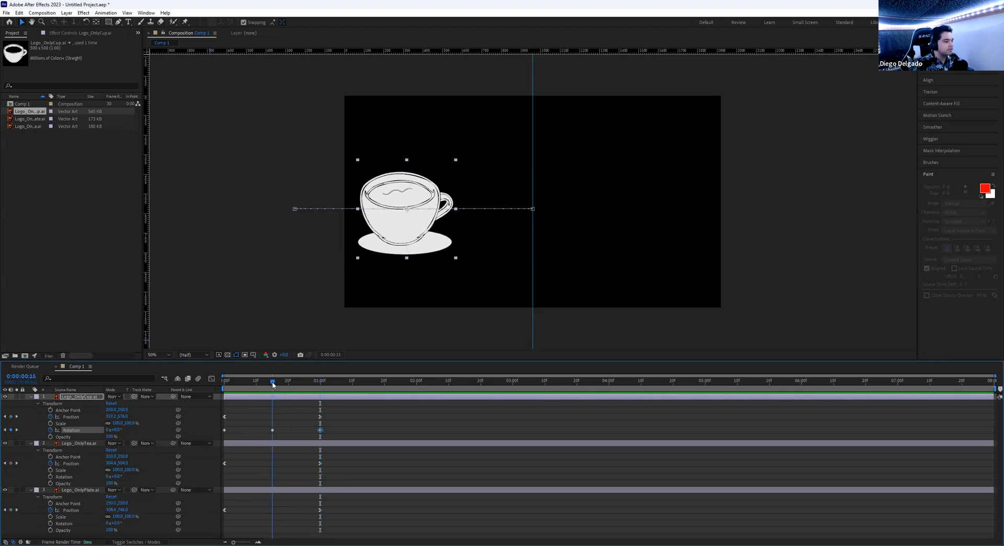
pyautogui.moveTo(117, 429); pyautogui.dragTo(111, 429)
pyautogui.click(116, 430)
pyautogui.write('-15')
pyautogui.press('Return')
pyautogui.moveTo(273, 382); pyautogui.dragTo(224, 401)
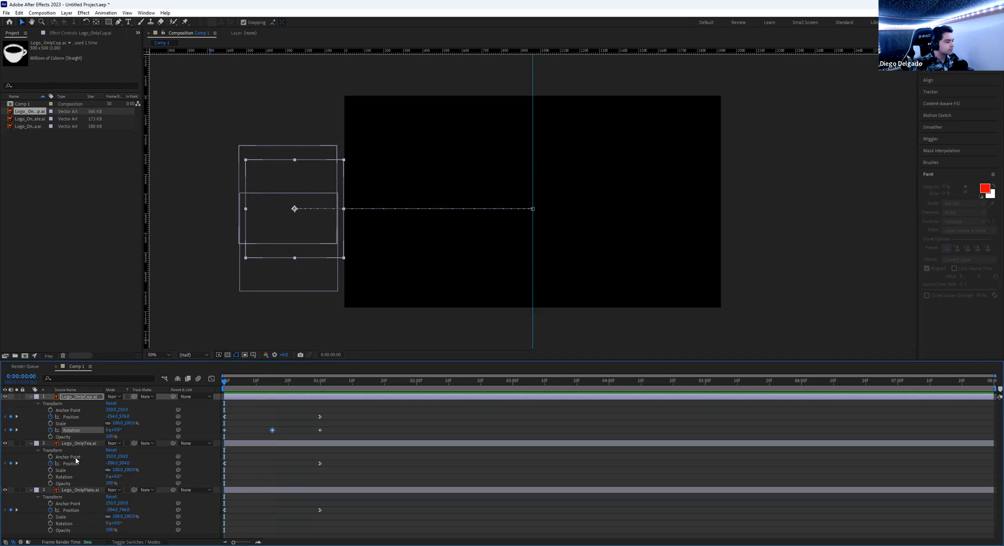
# - Give Logo_OnlyTea Rotation keyframes at 0:00 and one second, -15° at frame 15, then preview
pyautogui.click(87, 444)
pyautogui.click(206, 284)
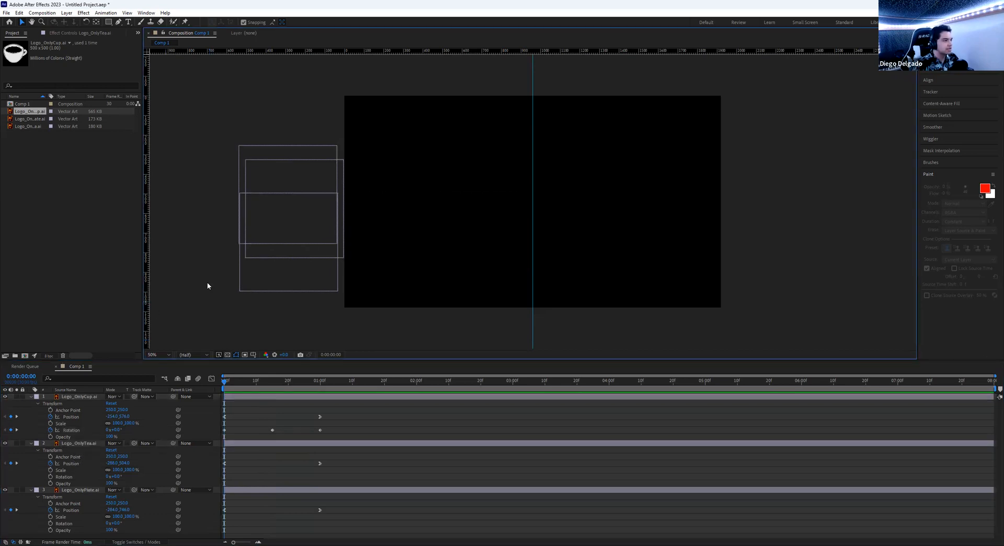
pyautogui.click(336, 151)
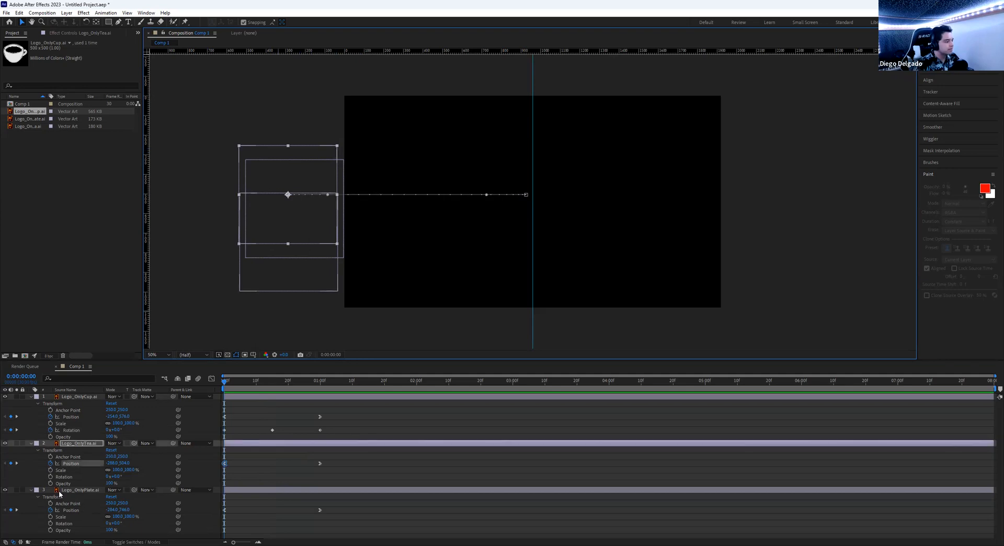
pyautogui.click(50, 477)
pyautogui.moveTo(259, 385); pyautogui.dragTo(272, 388)
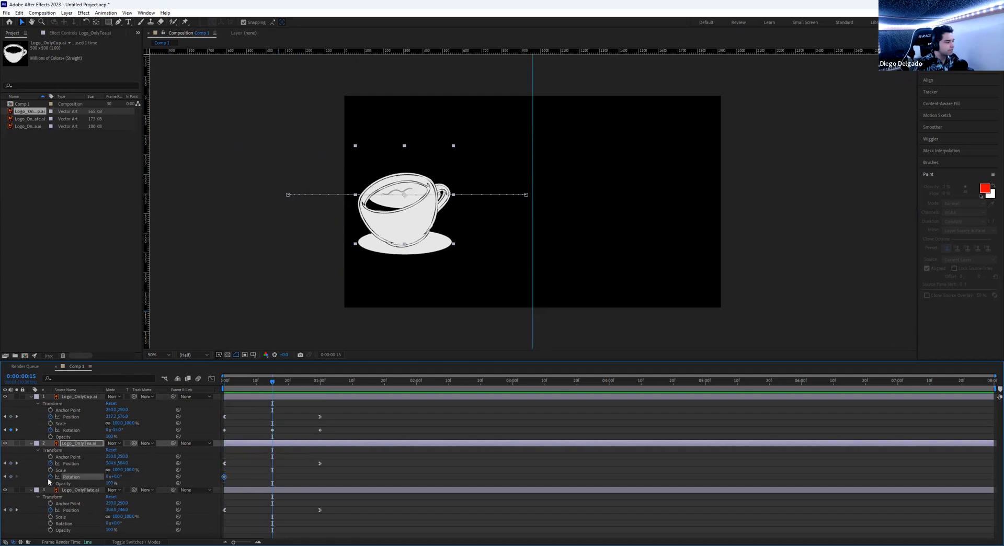
pyautogui.moveTo(302, 385); pyautogui.dragTo(321, 386)
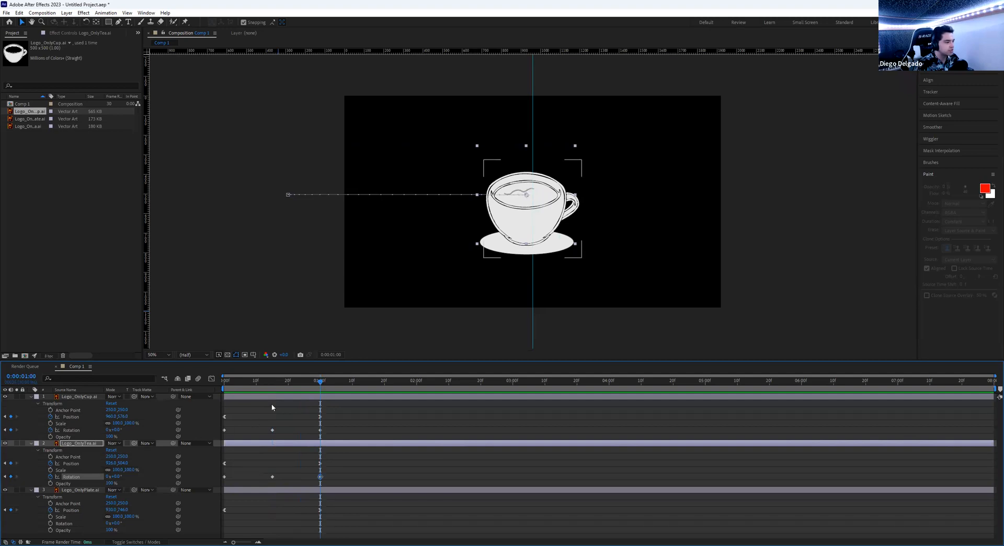
pyautogui.moveTo(294, 379); pyautogui.dragTo(272, 387)
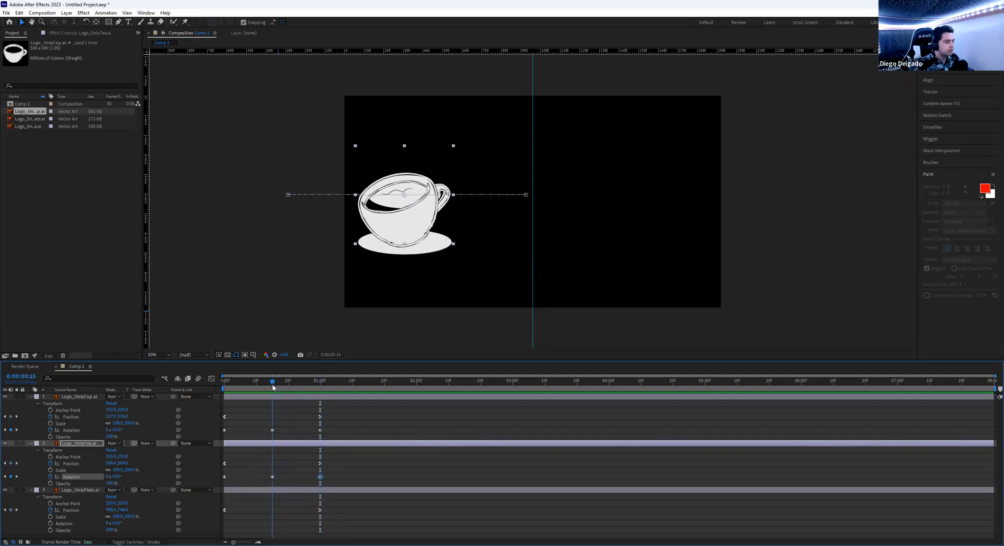
pyautogui.click(116, 477)
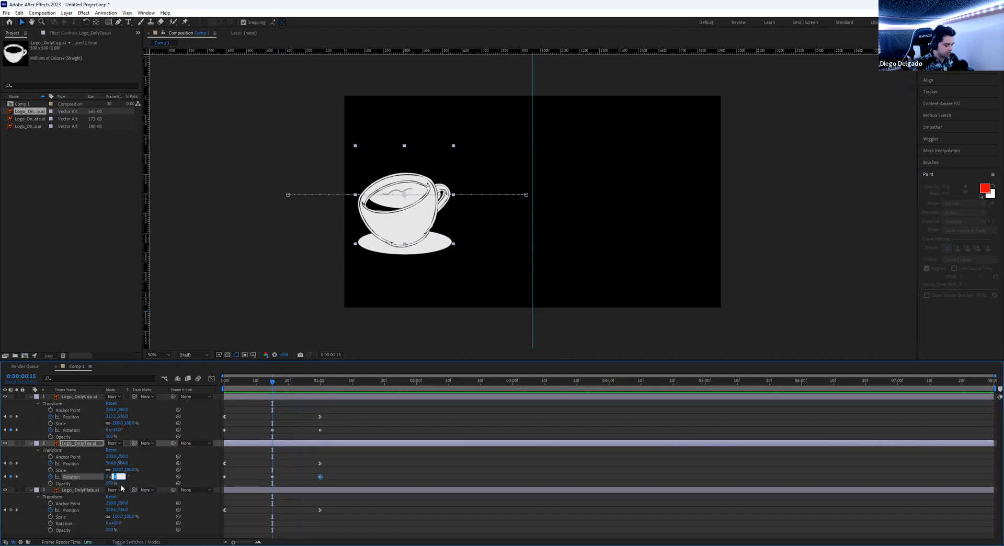
pyautogui.write('-15')
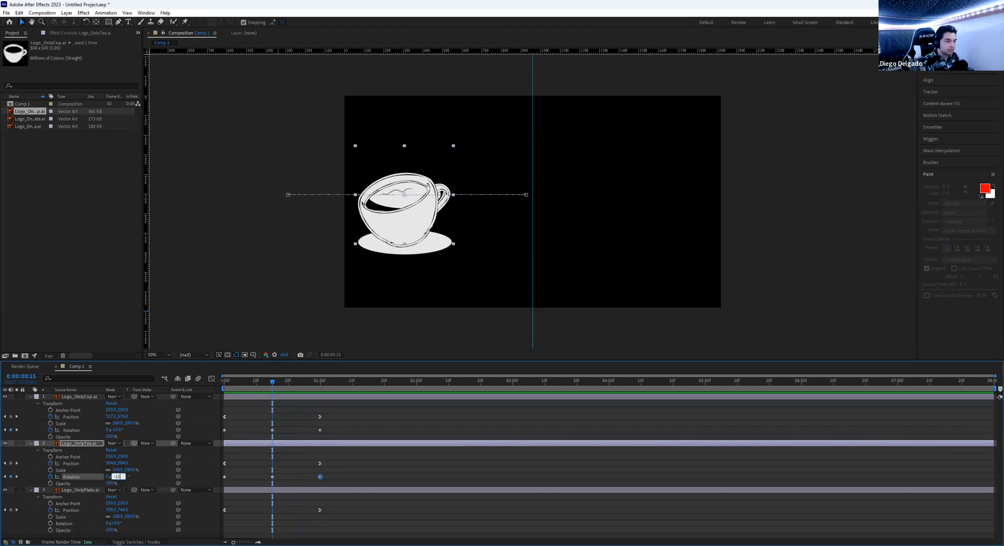
pyautogui.press('Return')
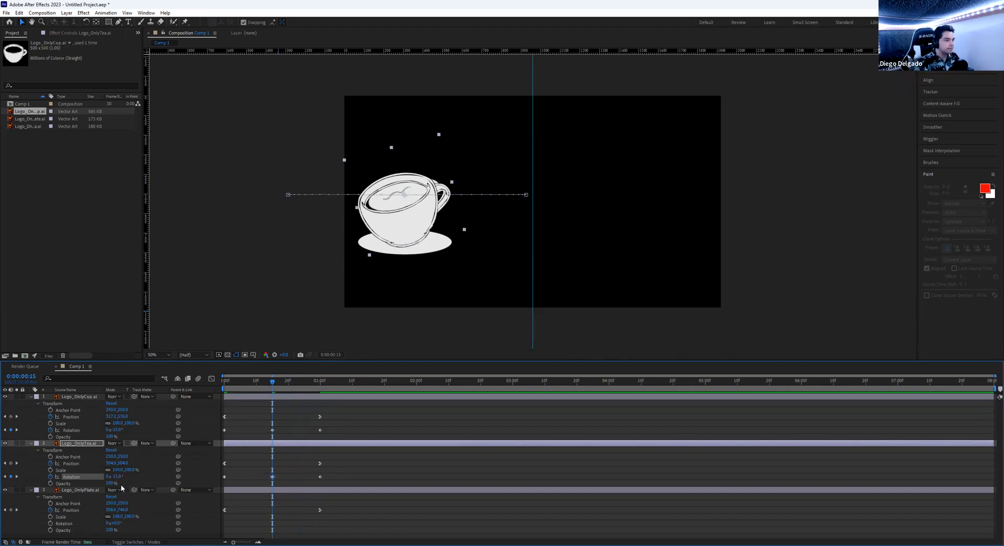
pyautogui.moveTo(272, 382); pyautogui.dragTo(220, 387)
pyautogui.press('space')
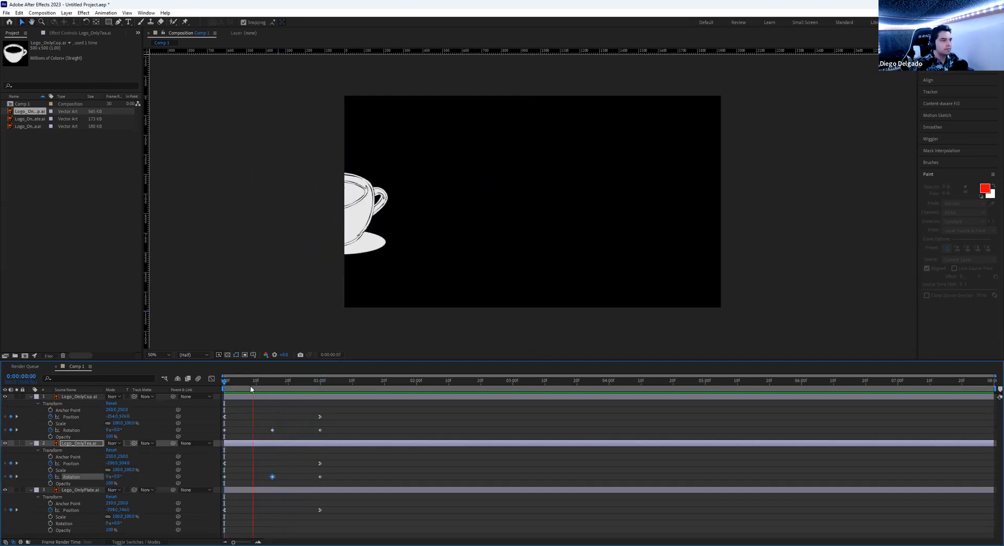
pyautogui.moveTo(294, 386); pyautogui.dragTo(193, 382)
pyautogui.press('space')
pyautogui.press('space')
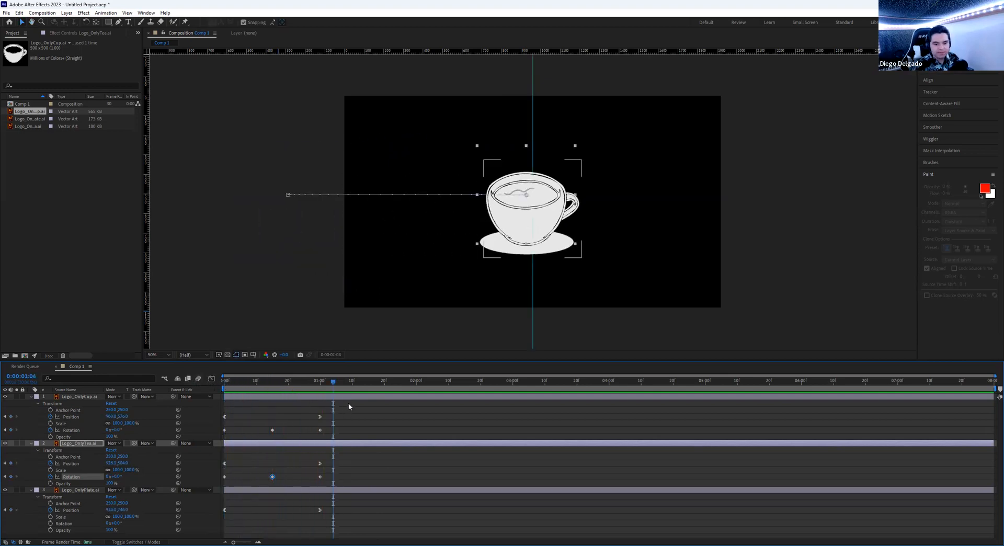
pyautogui.moveTo(307, 384); pyautogui.dragTo(162, 386)
pyautogui.press('space')
pyautogui.press('space')
pyautogui.moveTo(305, 381); pyautogui.dragTo(186, 392)
pyautogui.press('space')
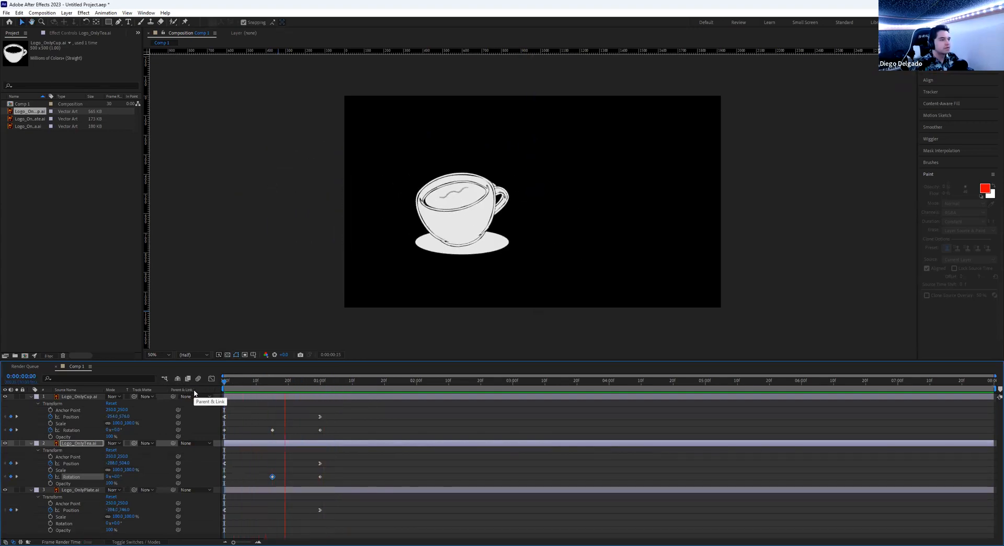
pyautogui.press('space')
pyautogui.press('space')
pyautogui.press('space')
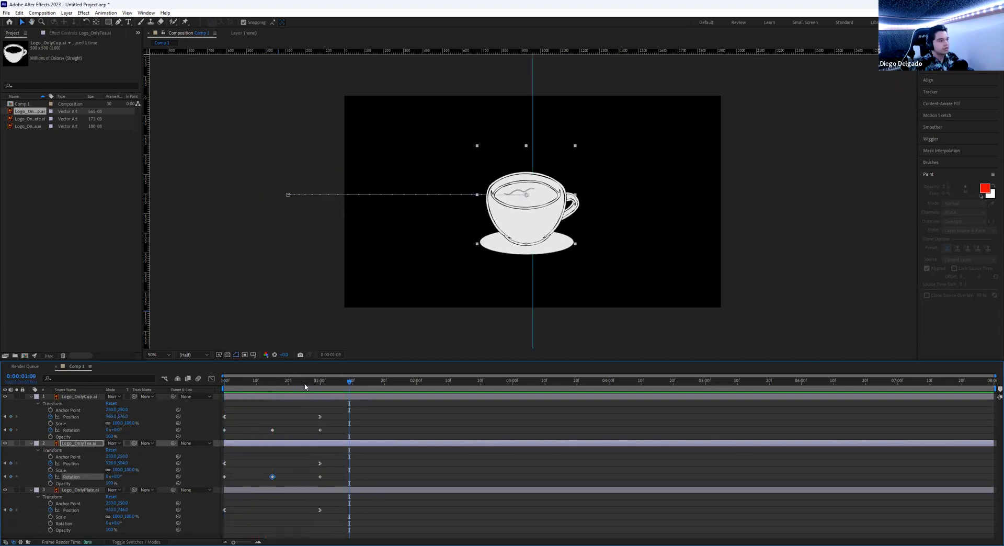
pyautogui.moveTo(305, 386); pyautogui.dragTo(164, 388)
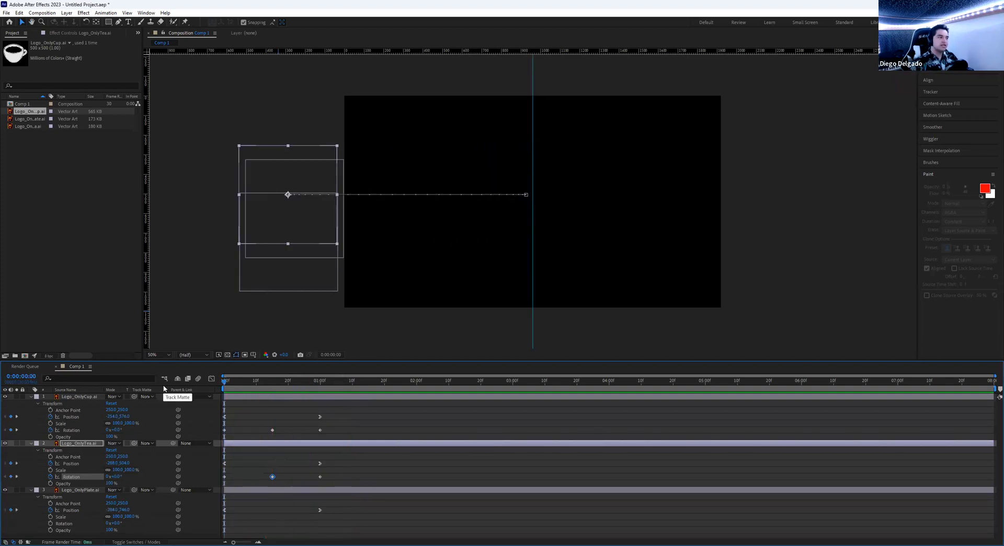
pyautogui.press('space')
pyautogui.press('space')
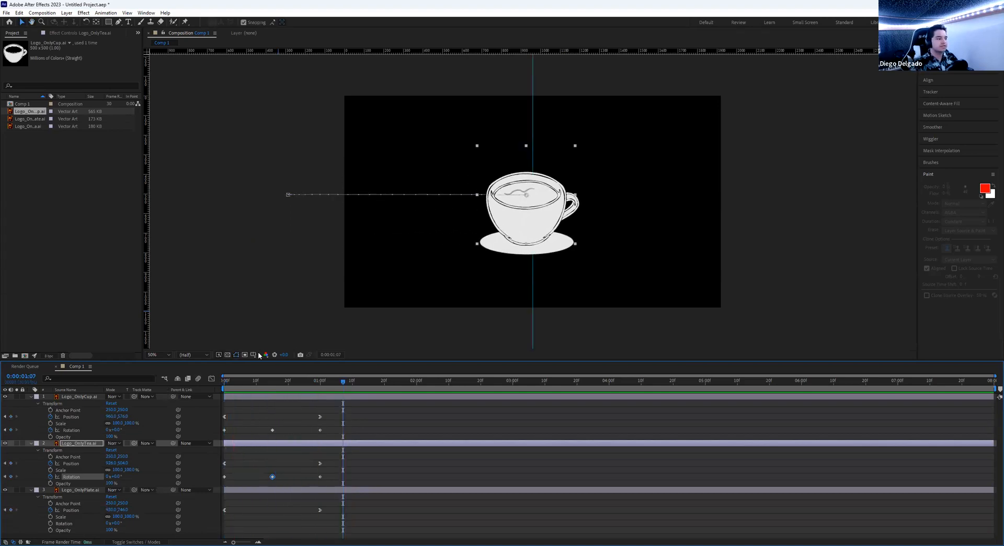
pyautogui.moveTo(291, 384); pyautogui.dragTo(162, 376)
pyautogui.press('space')
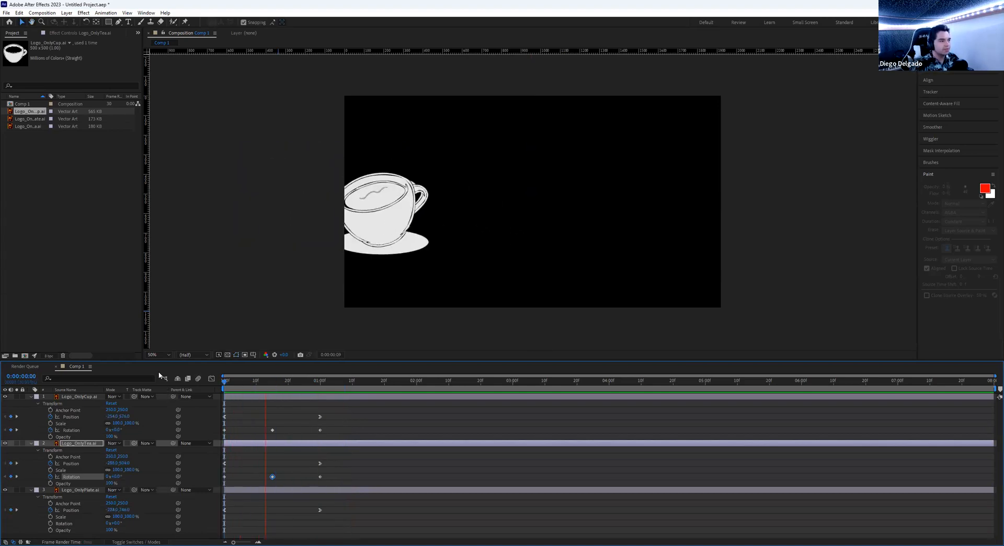
pyautogui.press('space')
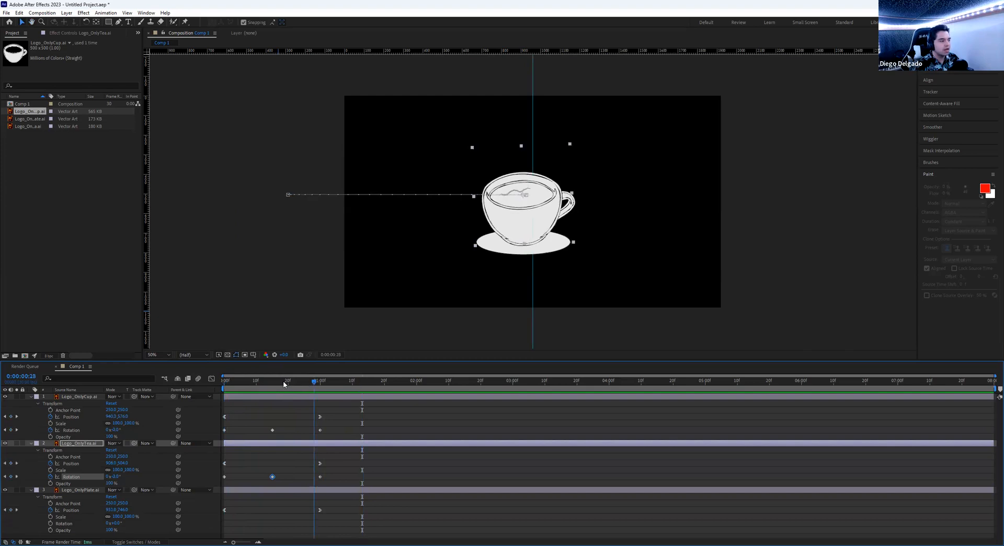
pyautogui.press('Home')
pyautogui.press('space')
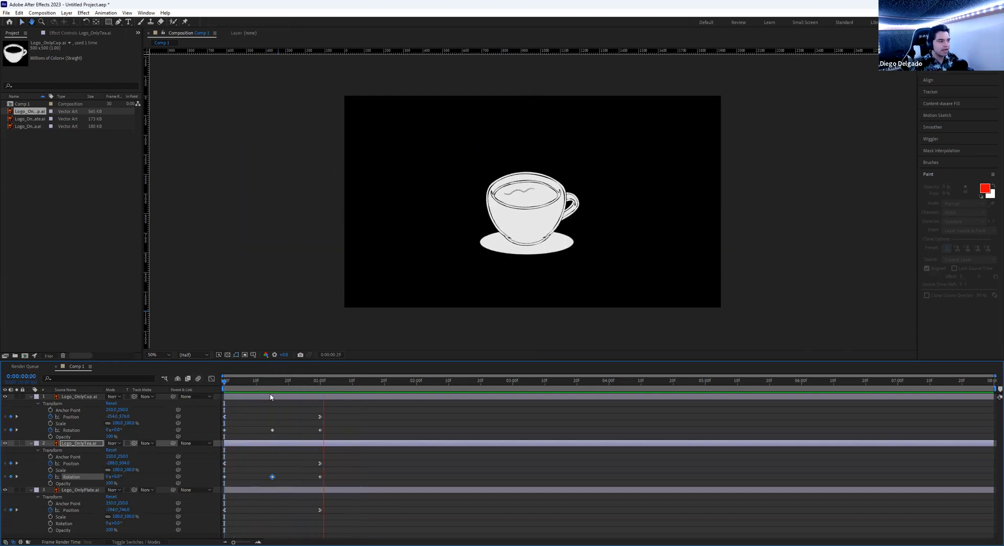
pyautogui.press('space')
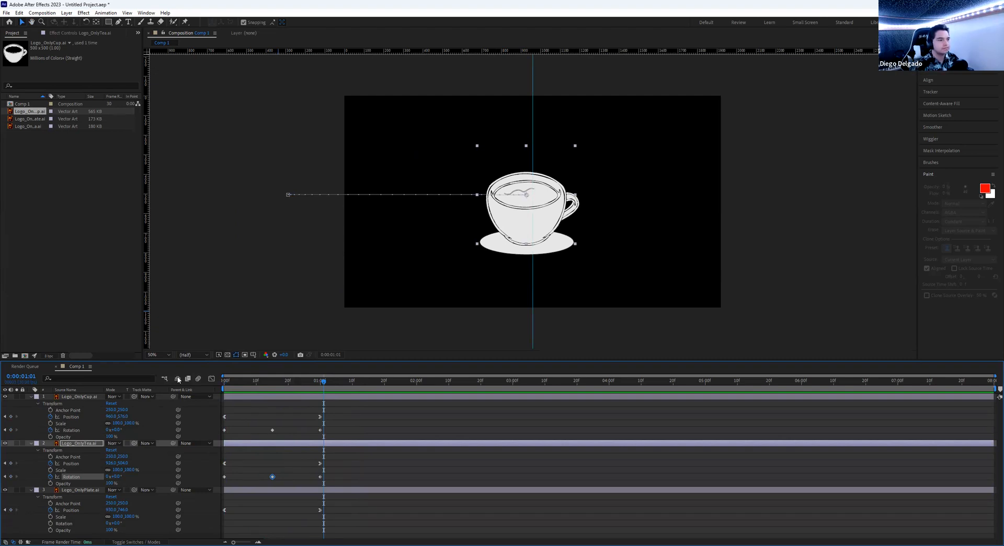
pyautogui.press('Home')
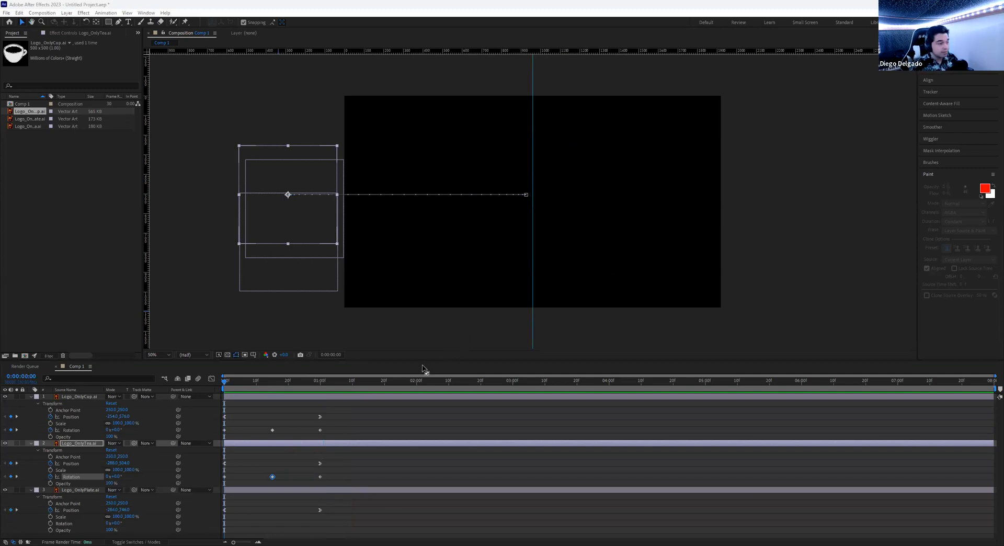
pyautogui.moveTo(311, 386); pyautogui.dragTo(320, 386)
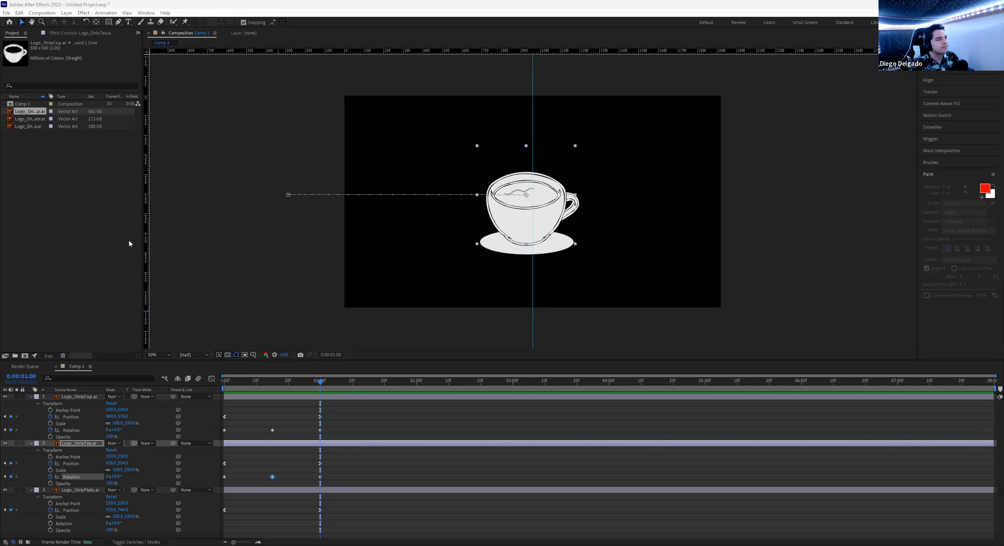
# - Import Bubble 1 from Desktop > Lesson Files > All In One > Bubbles as an Illustrator sequence
pyautogui.click(6, 13)
pyautogui.moveTo(34, 125)
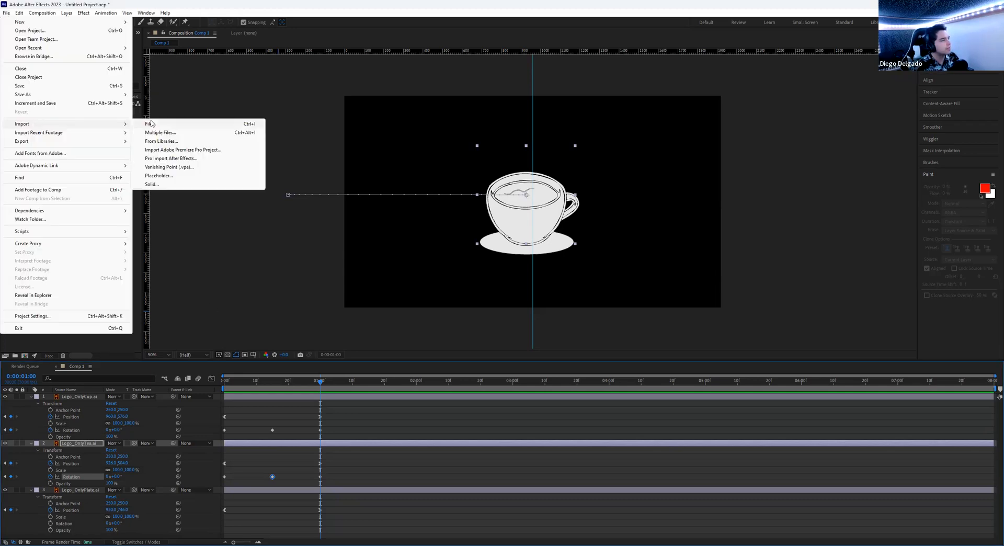
pyautogui.click(154, 125)
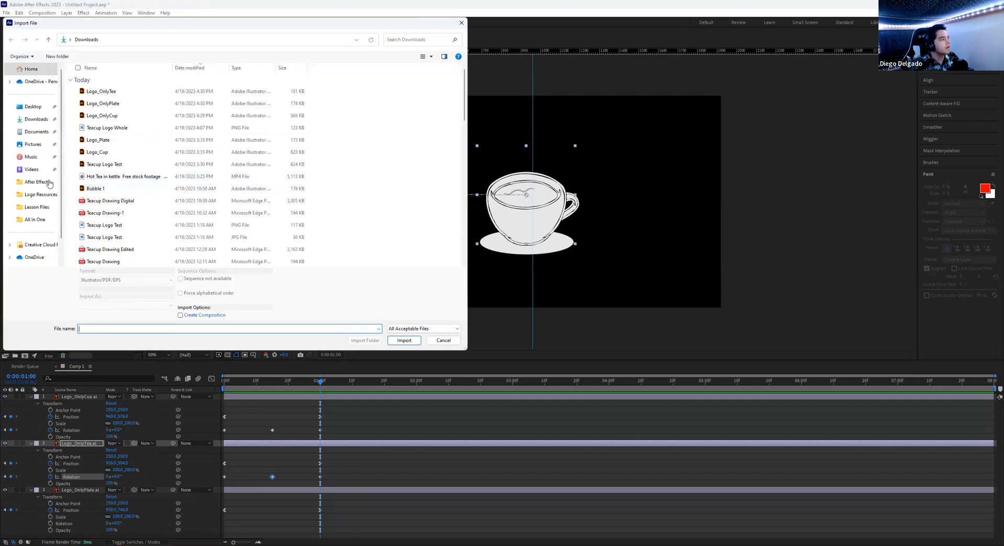
pyautogui.click(35, 106)
pyautogui.doubleClick(101, 81)
pyautogui.doubleClick(99, 93)
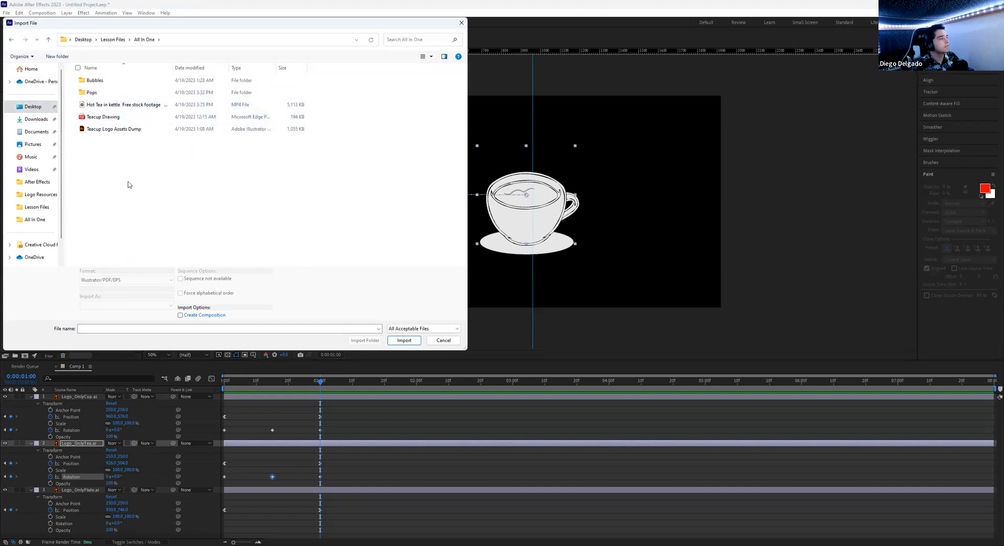
pyautogui.doubleClick(112, 84)
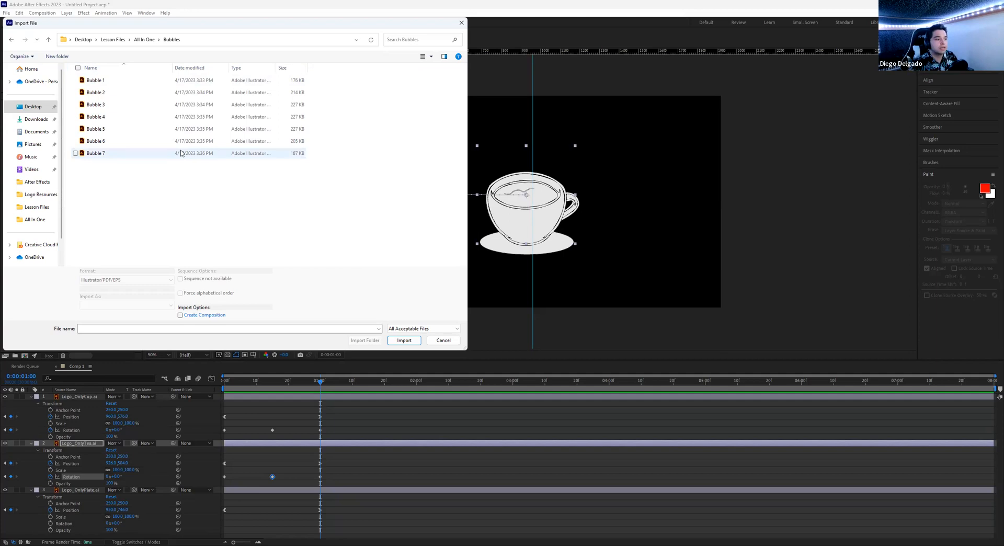
pyautogui.click(155, 85)
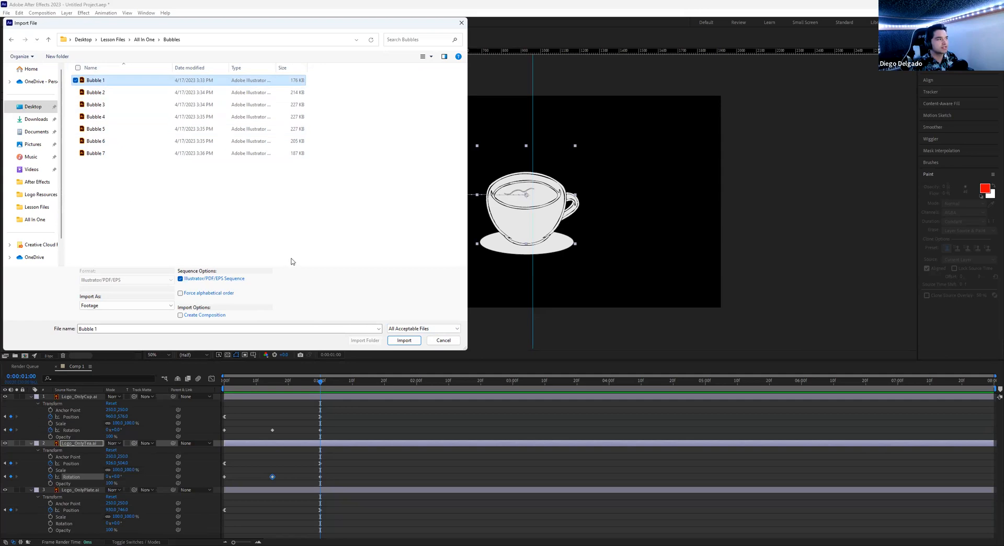
pyautogui.click(404, 340)
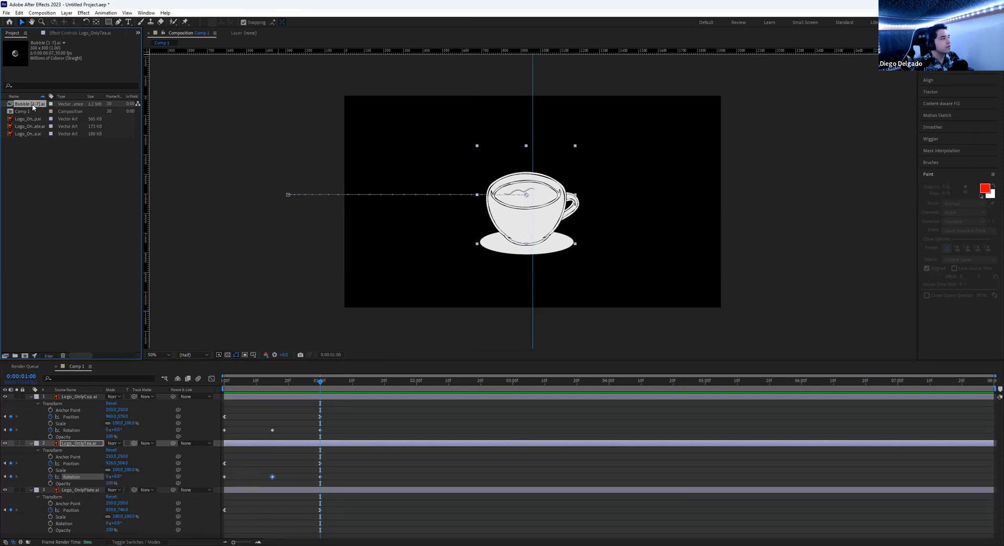
# - Add Bubble [1-7].ai to Comp 1 as the top layer, starting near the beginning
pyautogui.moveTo(33, 108); pyautogui.dragTo(410, 167)
pyautogui.moveTo(233, 398); pyautogui.dragTo(263, 400)
pyautogui.moveTo(320, 381); pyautogui.dragTo(256, 386)
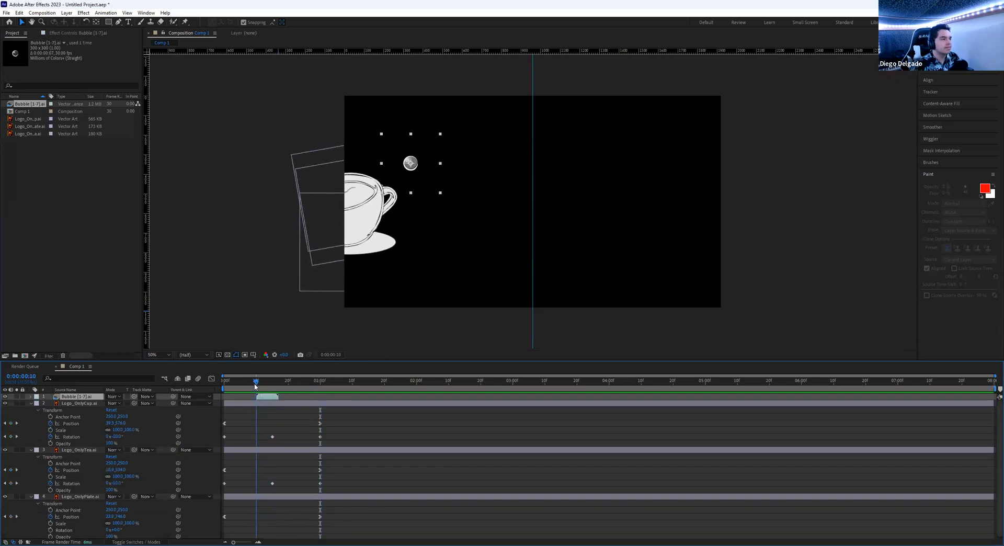
pyautogui.click(441, 195)
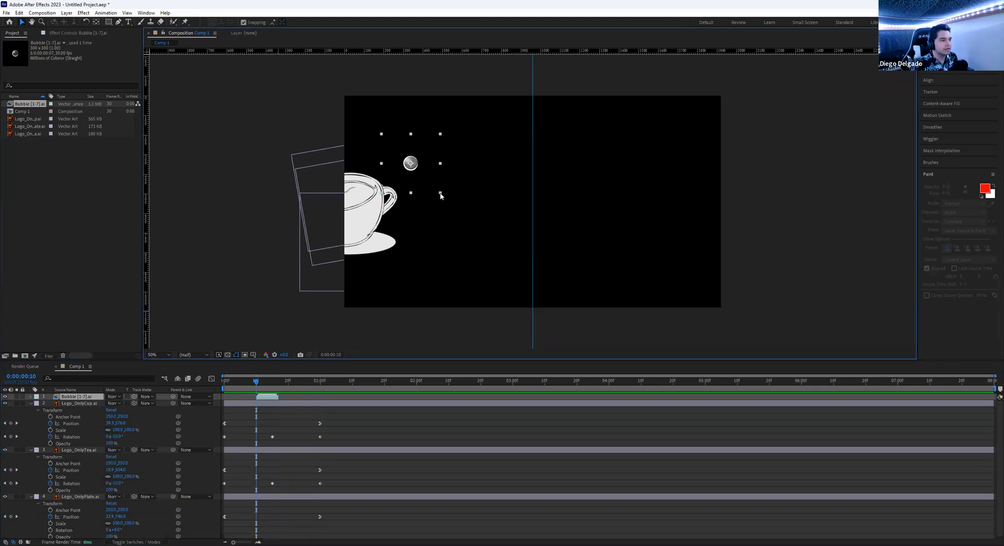
pyautogui.click(31, 397)
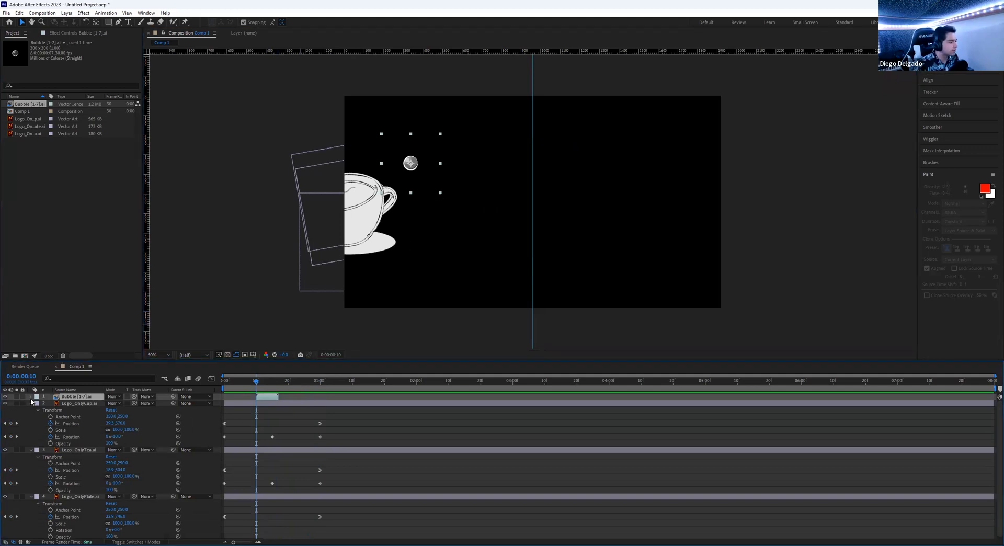
# - Hide the cup, tea and plate layers and reveal the bubble layer's Transform properties
pyautogui.click(4, 409)
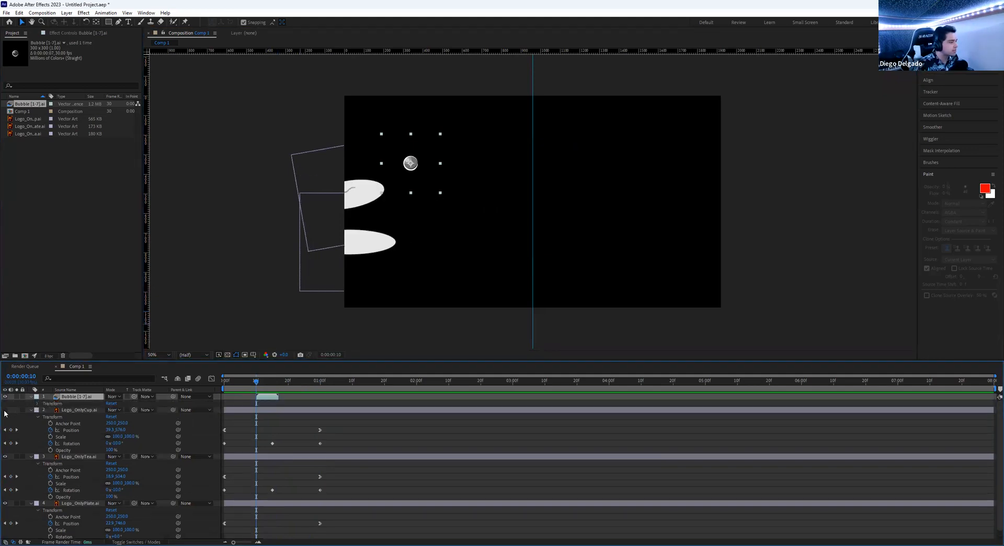
pyautogui.scroll(-1, 5, 413)
pyautogui.click(5, 448)
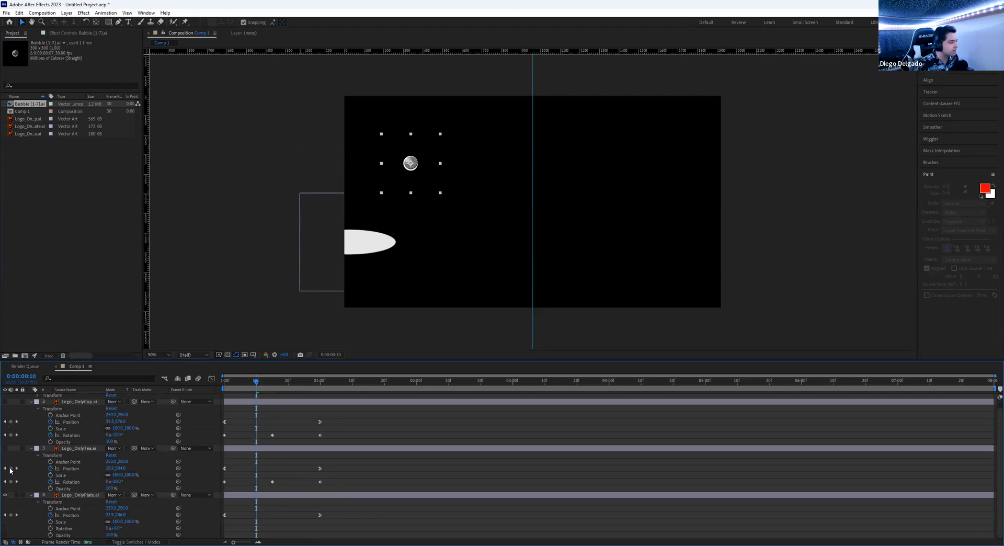
pyautogui.click(5, 495)
pyautogui.scroll(1, 45, 440)
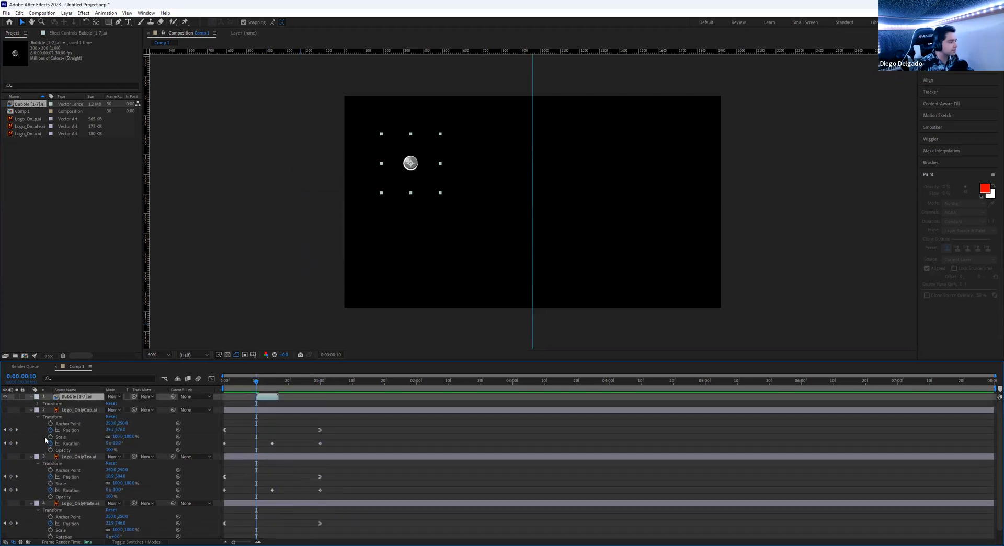
pyautogui.click(37, 403)
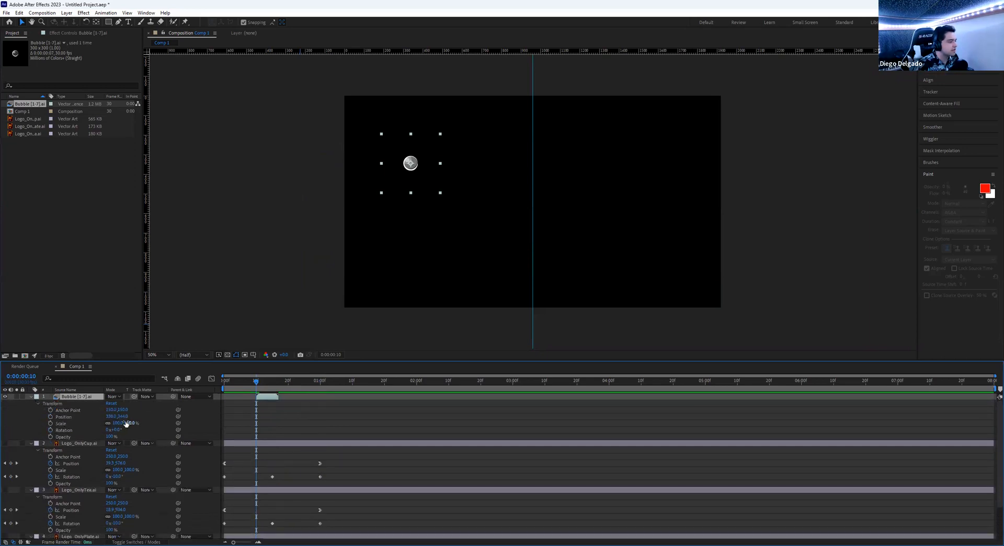
# - Scale the bubble layer to 530%, centre it in the frame, and scrub forward to see it pop
pyautogui.moveTo(116, 426); pyautogui.dragTo(339, 335)
pyautogui.moveTo(432, 169); pyautogui.dragTo(553, 210)
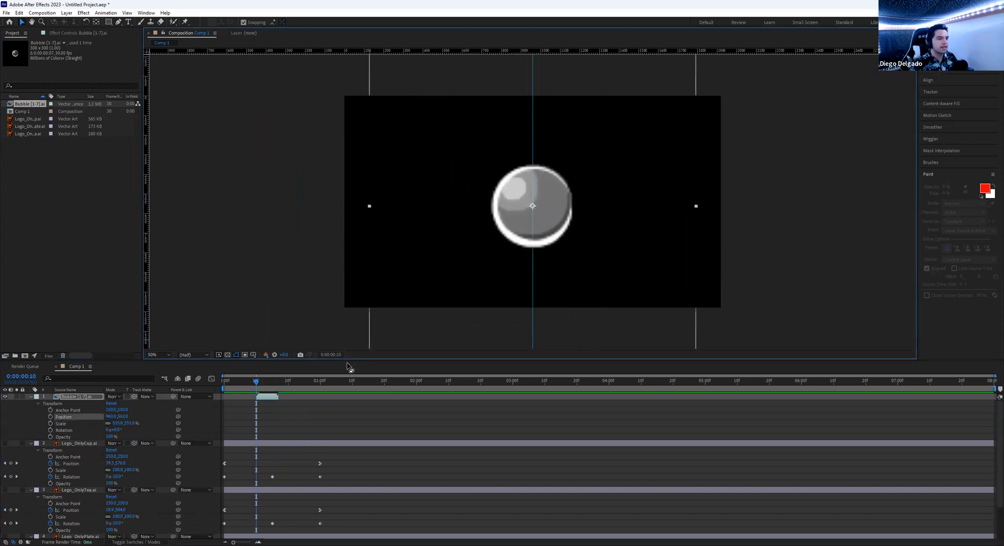
pyautogui.click(257, 384)
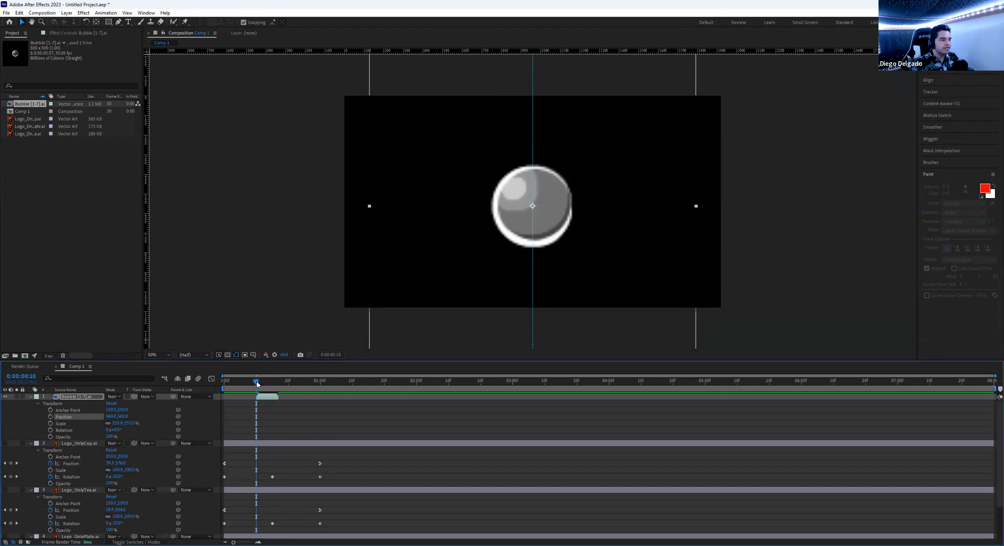
pyautogui.moveTo(256, 385)
pyautogui.mouseDown()
pyautogui.moveTo(278, 382)
pyautogui.moveTo(257, 383)
pyautogui.mouseUp()
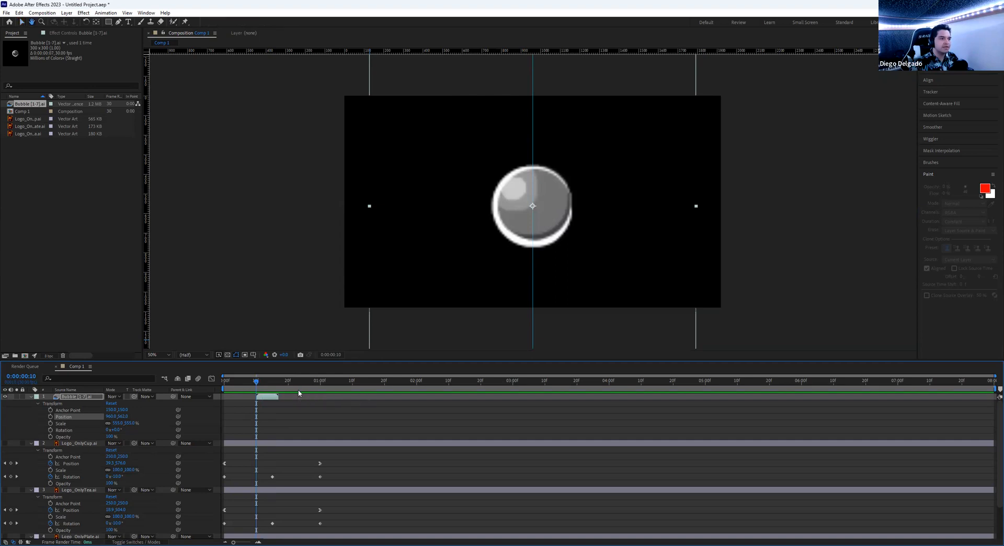
# - Preview the bubble animation, scrub its frames around frame 22, and return to 0:00
pyautogui.press('space')
pyautogui.press('space')
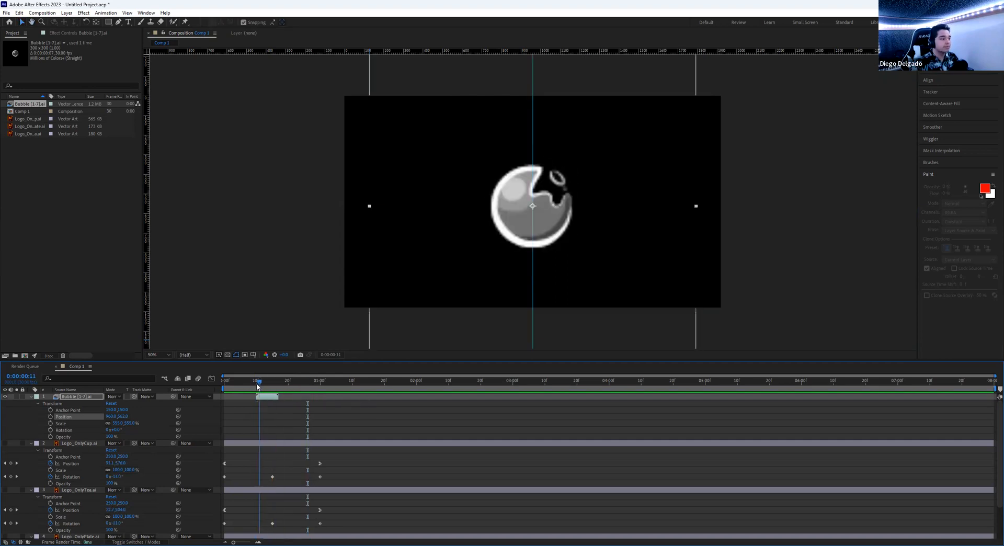
pyautogui.press('space')
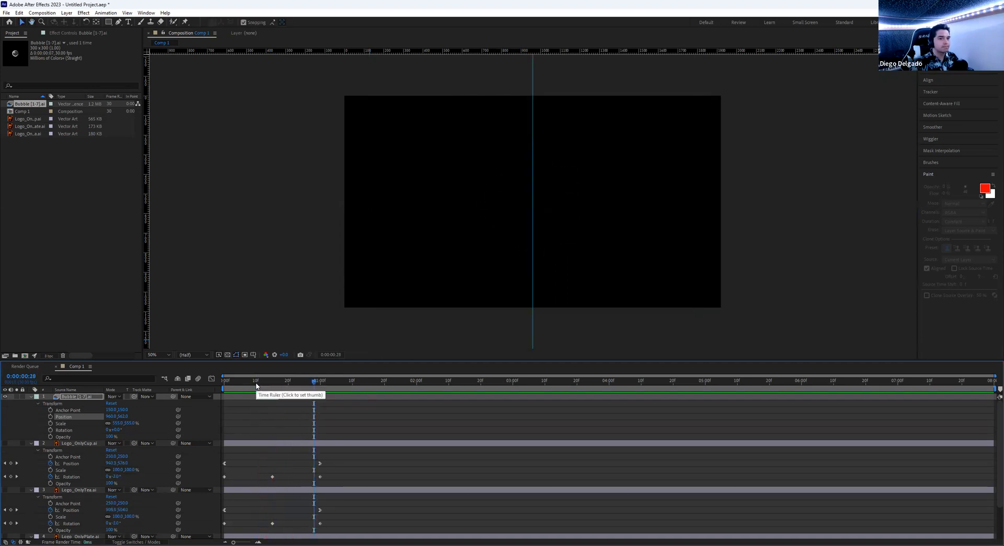
pyautogui.click(294, 390)
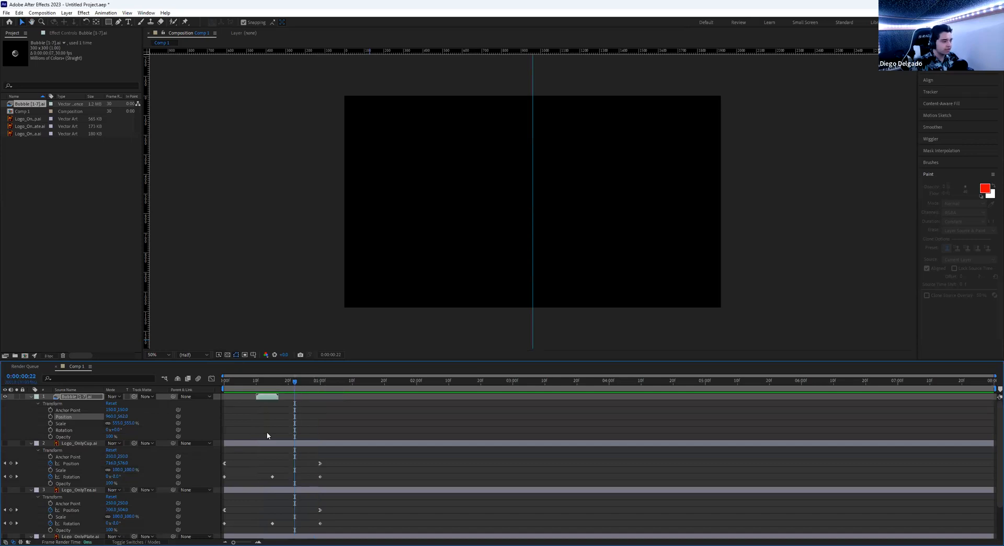
pyautogui.moveTo(265, 390); pyautogui.dragTo(237, 385)
pyautogui.press('Home')
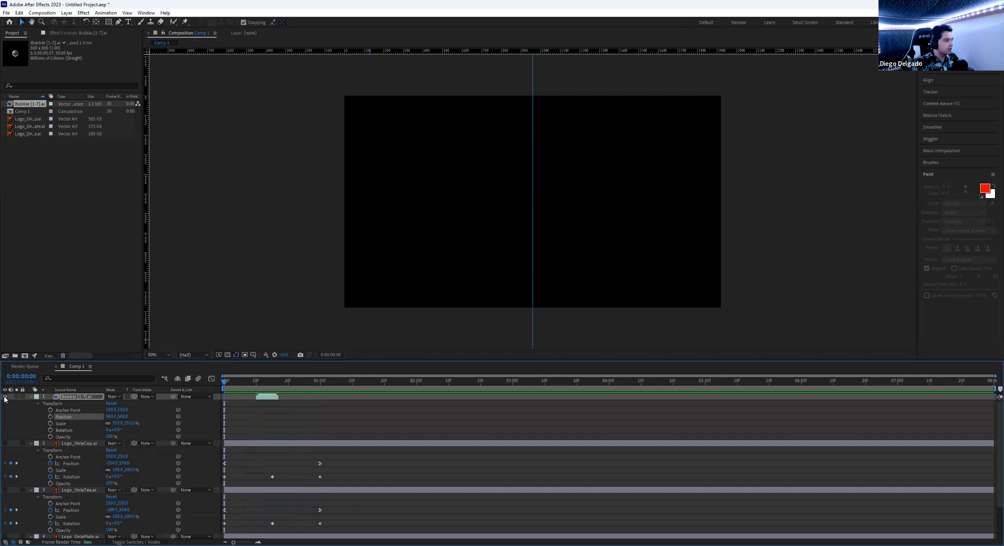
# - Turn Logo_OnlyCup and Logo_OnlyTea back on and collapse the logo layers' properties
pyautogui.click(7, 443)
pyautogui.click(6, 490)
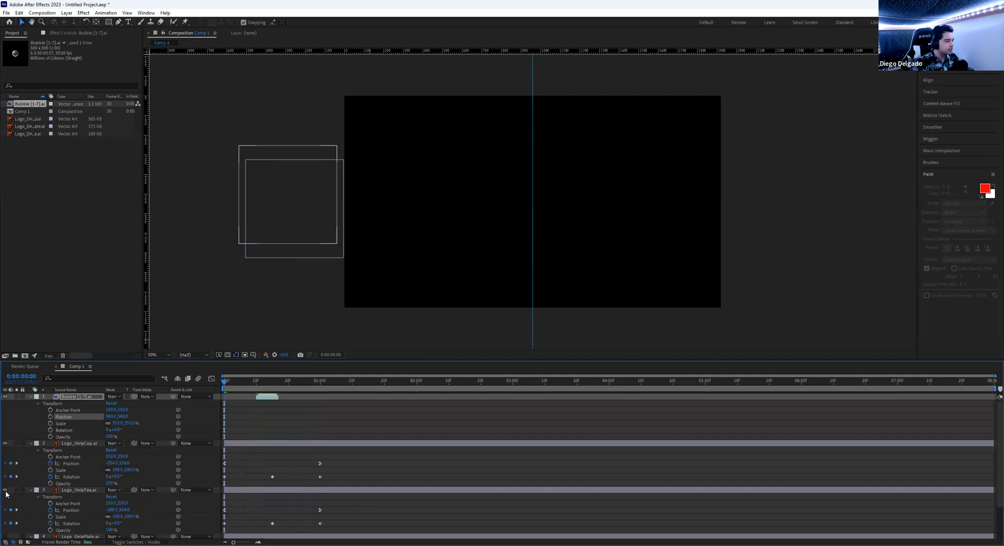
pyautogui.scroll(-1, 6, 510)
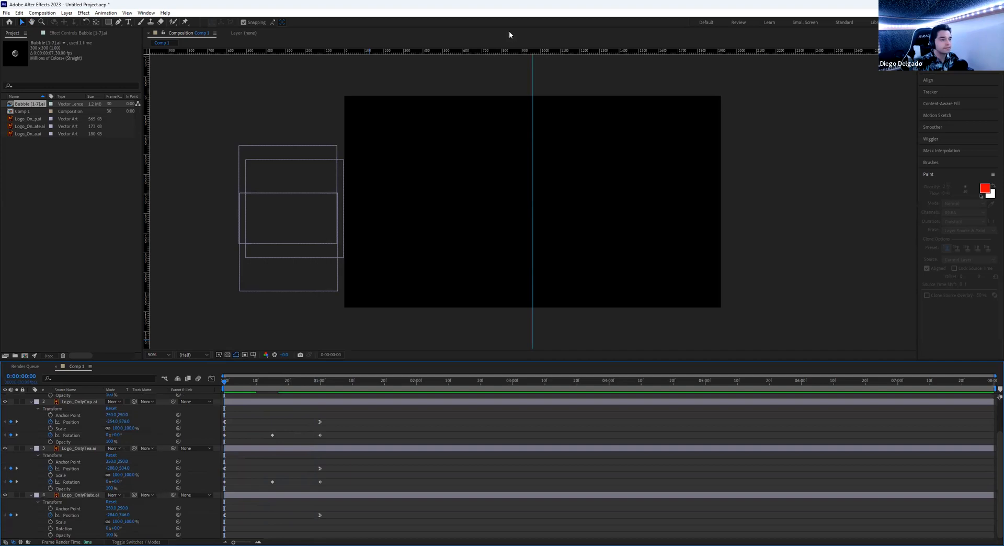
pyautogui.click(31, 496)
pyautogui.click(31, 443)
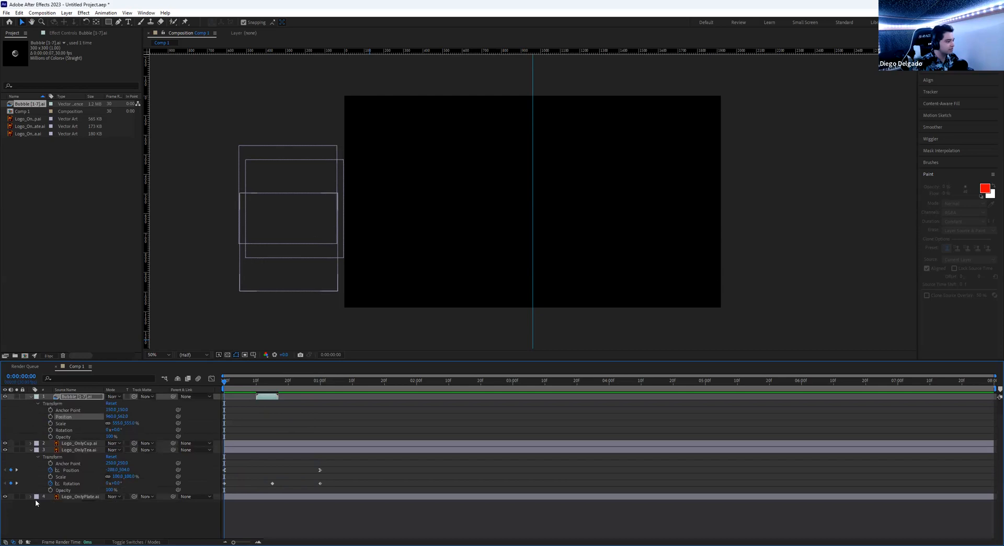
pyautogui.click(31, 450)
pyautogui.moveTo(244, 388)
pyautogui.mouseDown()
pyautogui.moveTo(224, 390)
pyautogui.moveTo(315, 394)
pyautogui.moveTo(256, 397)
pyautogui.mouseUp()
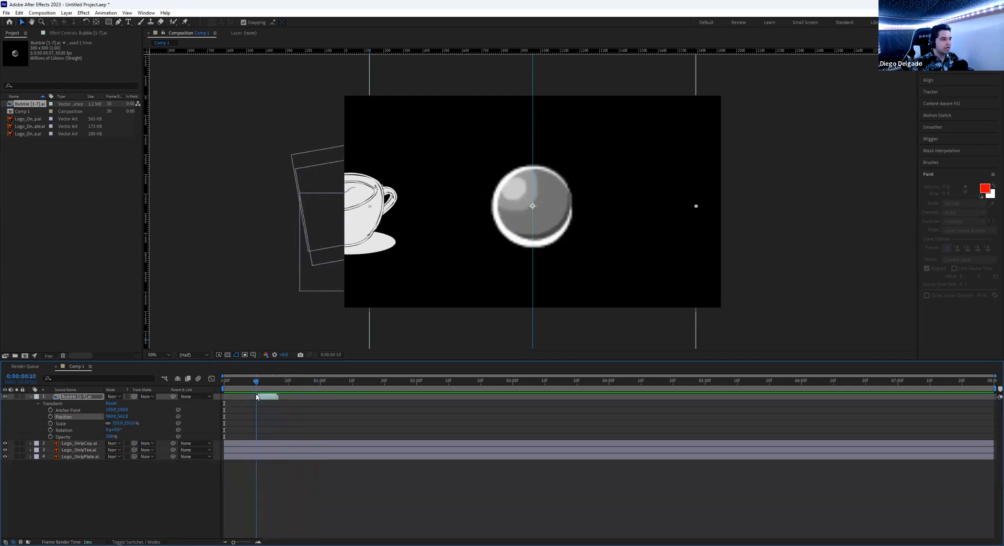
# - Delete the old Bubble layer and add Bubble [1-7].ai again, starting it at 0:00:00:10
pyautogui.click(272, 399)
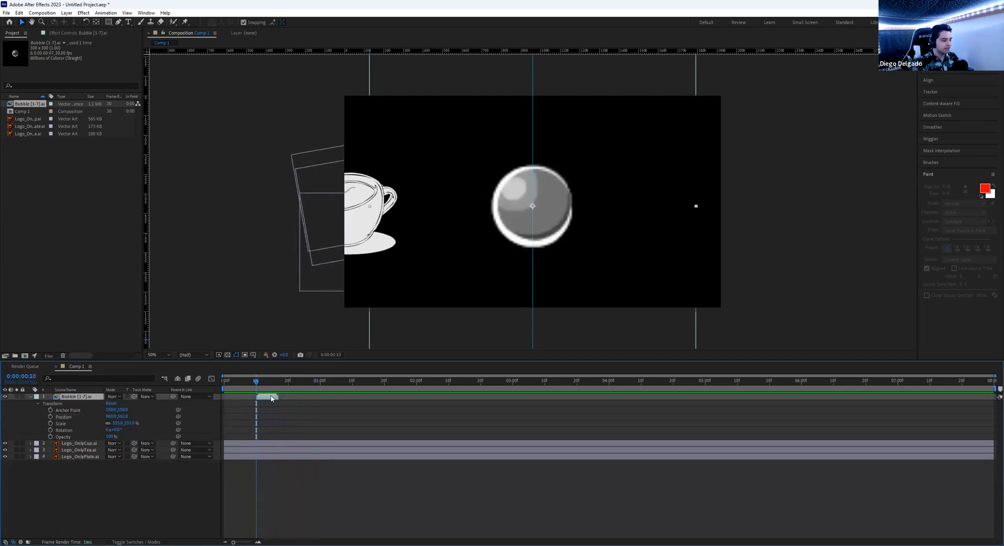
pyautogui.press('Delete')
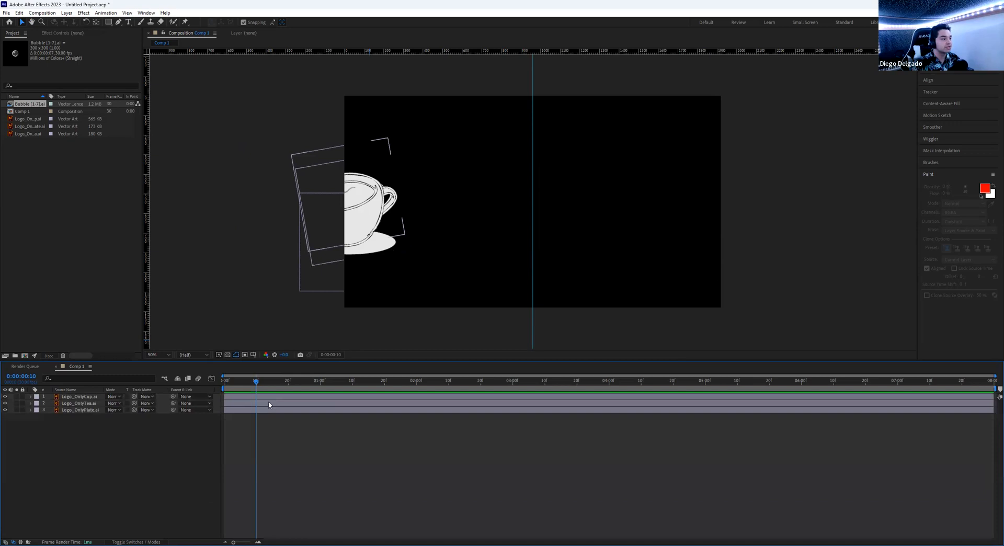
pyautogui.moveTo(257, 381); pyautogui.dragTo(239, 396)
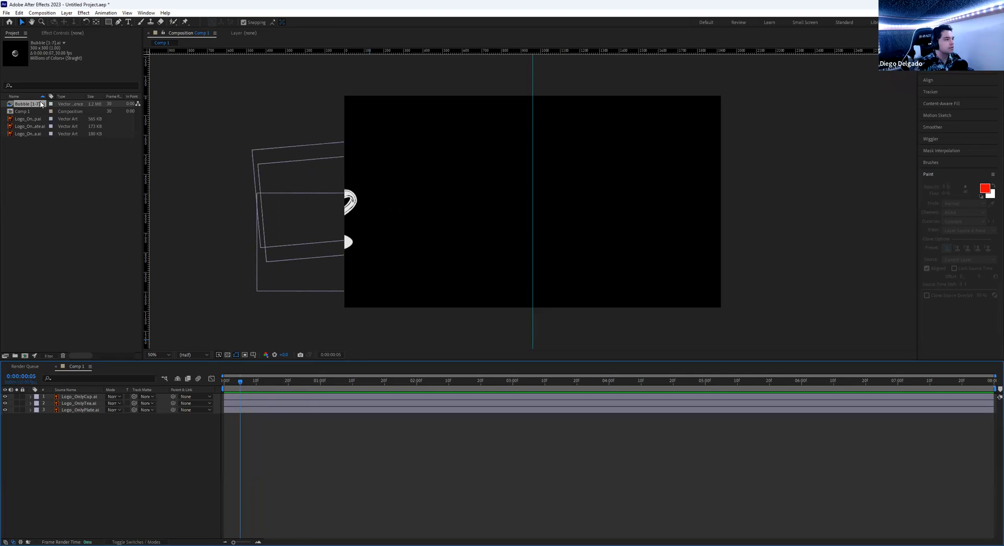
pyautogui.moveTo(247, 383); pyautogui.dragTo(255, 386)
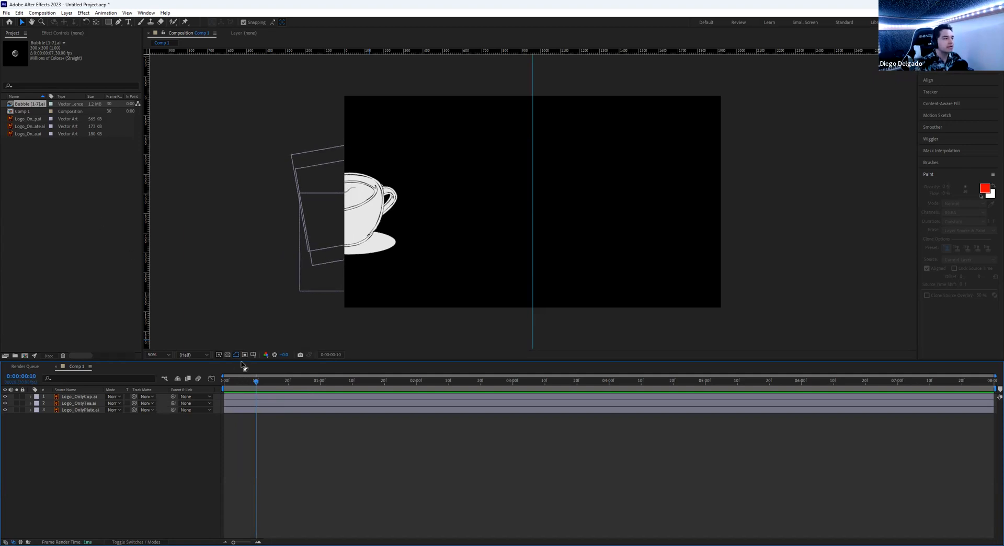
pyautogui.moveTo(256, 381)
pyautogui.mouseDown()
pyautogui.moveTo(266, 385)
pyautogui.moveTo(257, 384)
pyautogui.mouseUp()
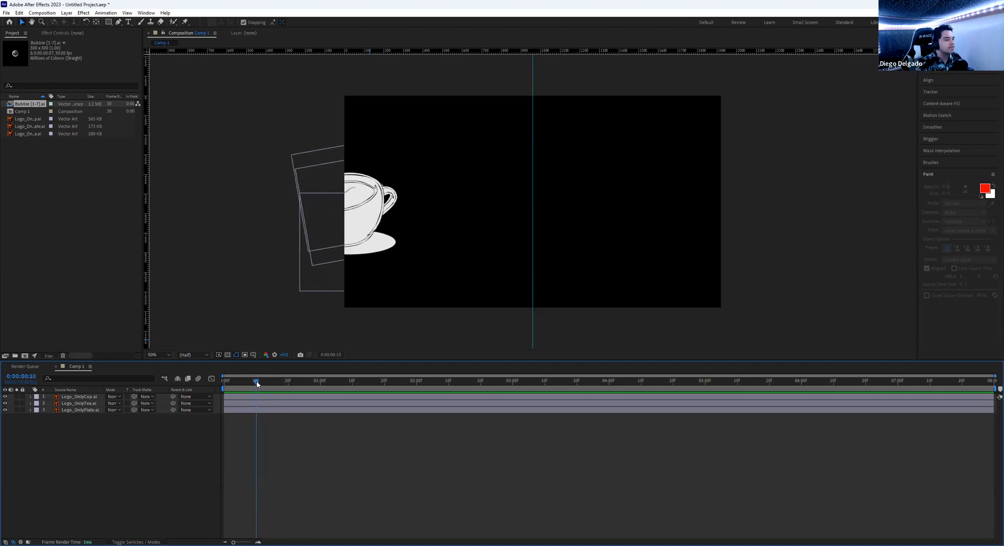
pyautogui.moveTo(32, 106); pyautogui.dragTo(358, 156)
pyautogui.moveTo(243, 399); pyautogui.dragTo(273, 400)
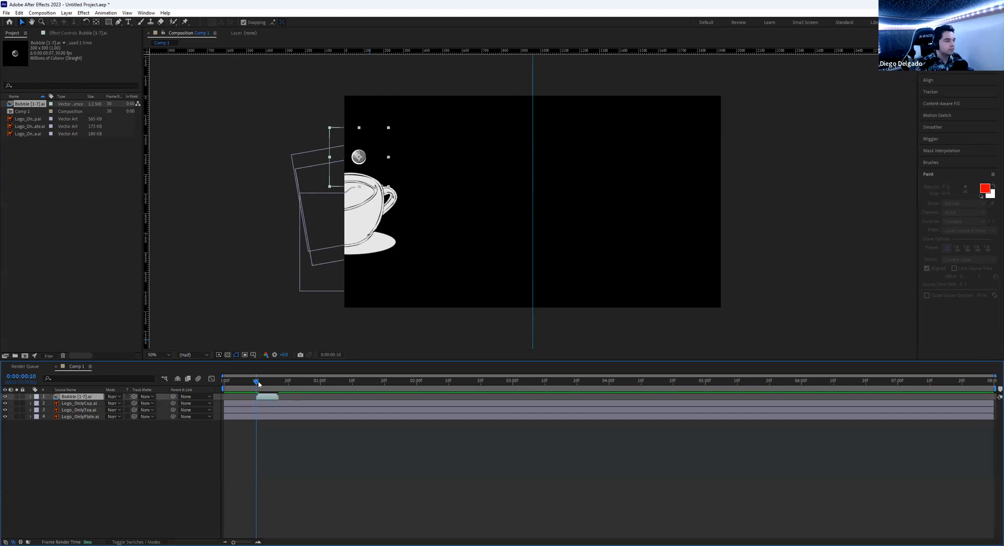
# - Duplicate the Bubble layer and offset the copy to start around frame 14
pyautogui.moveTo(256, 382); pyautogui.dragTo(272, 382)
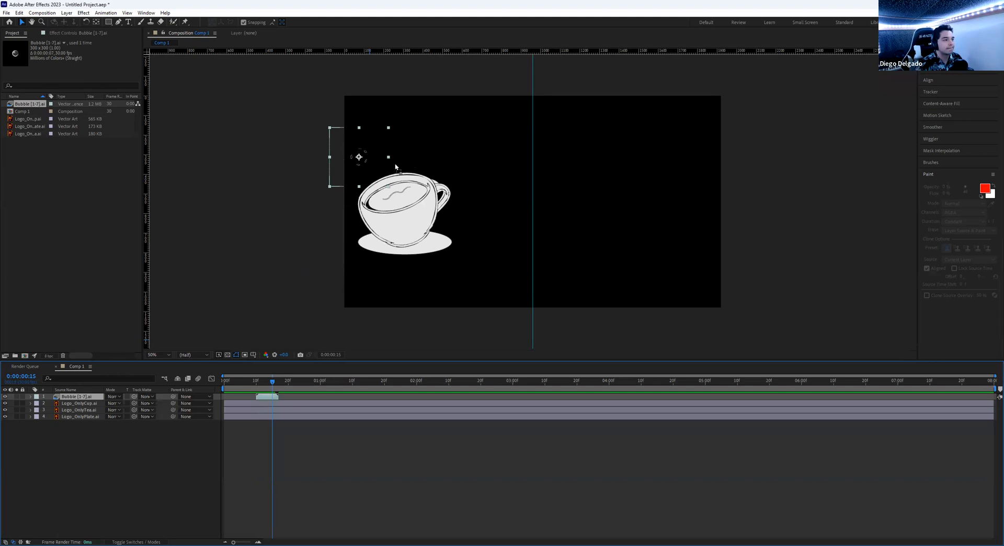
pyautogui.hotkey('ctrl', 'd')
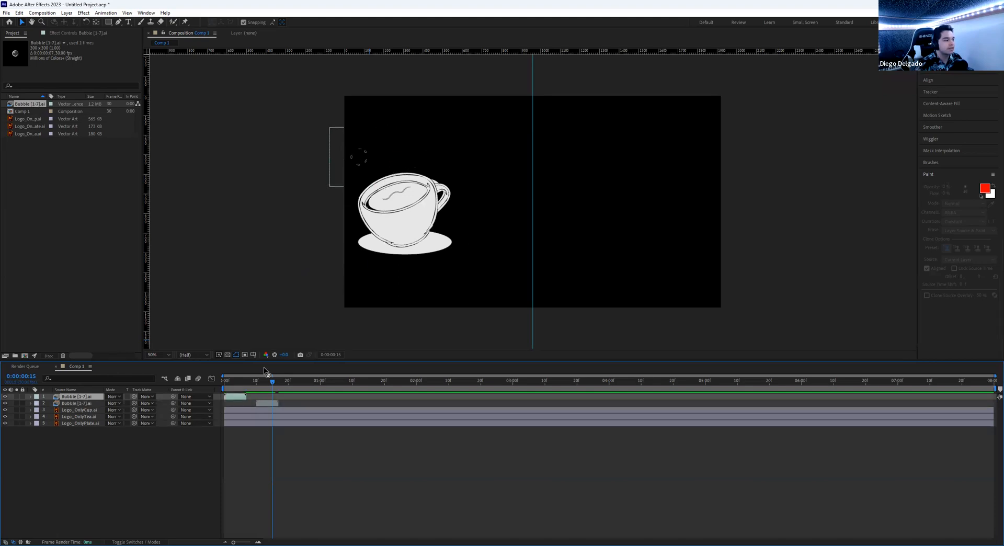
pyautogui.moveTo(269, 397); pyautogui.dragTo(283, 400)
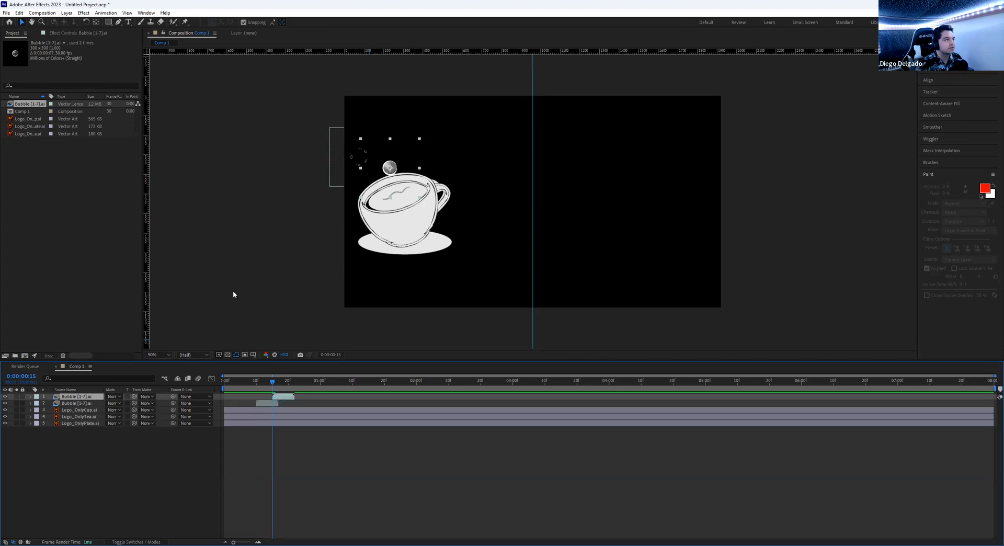
pyautogui.click(285, 381)
pyautogui.moveTo(285, 382); pyautogui.dragTo(288, 382)
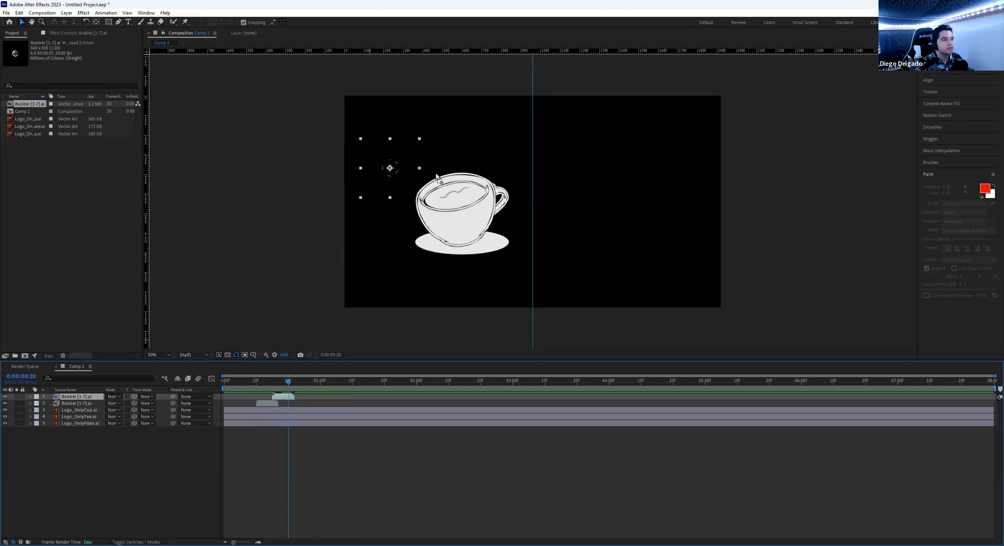
# - Drag another Bubble layer into the timeline and start it at frame 20
pyautogui.moveTo(436, 178); pyautogui.dragTo(436, 180)
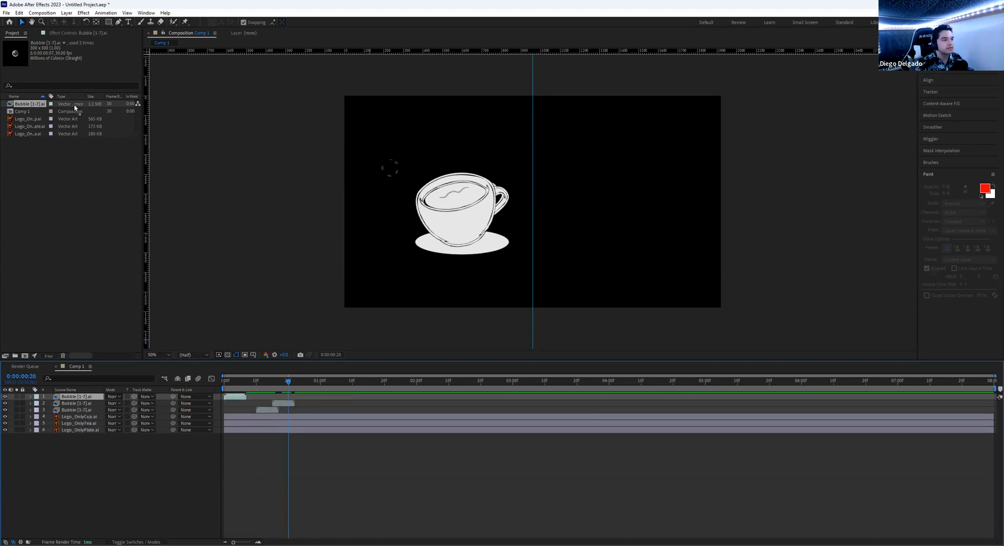
pyautogui.moveTo(470, 167); pyautogui.dragTo(296, 403)
pyautogui.moveTo(235, 399); pyautogui.dragTo(321, 378)
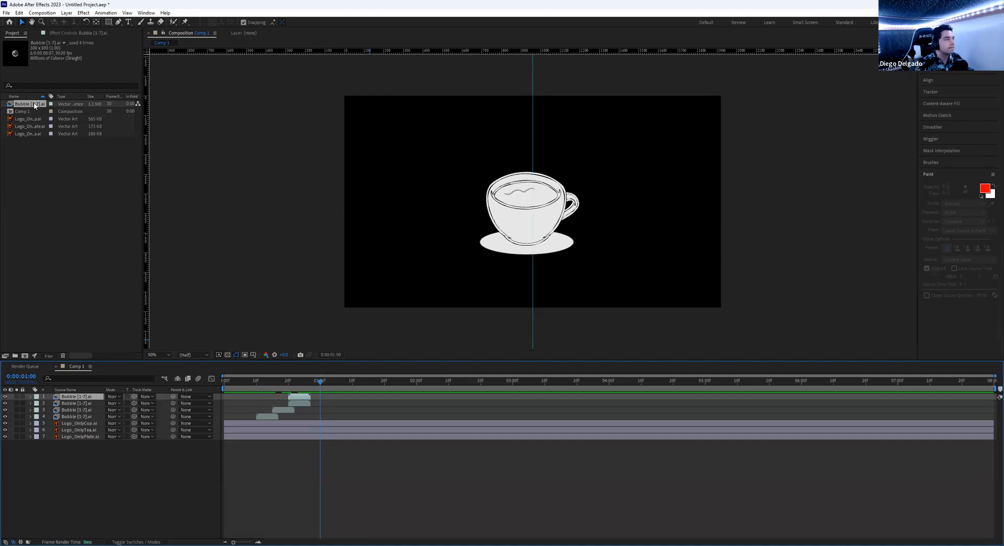
# - Add three more bubble copies, start layers 1–3 at one second, and preview
pyautogui.hotkey('ctrl', '/')
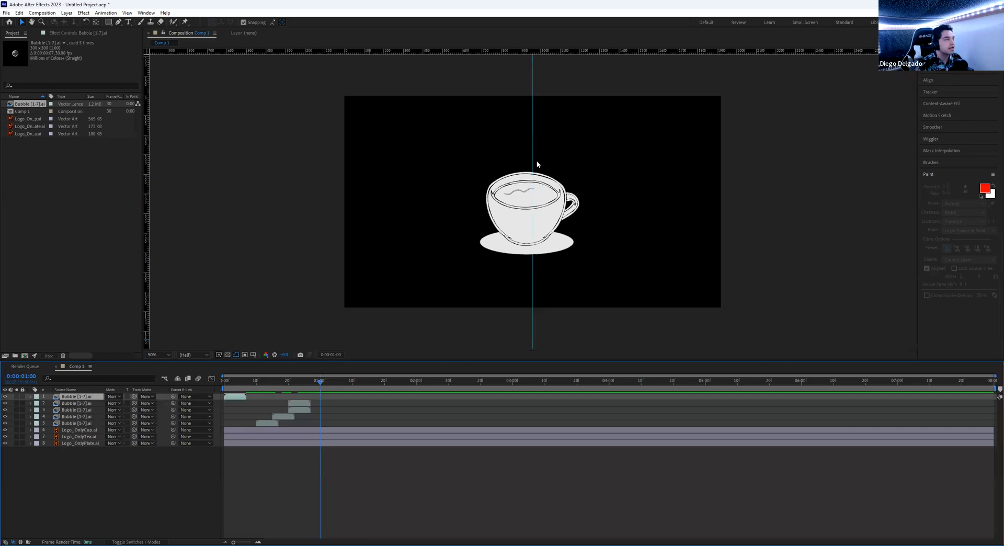
pyautogui.hotkey('ctrl', '/')
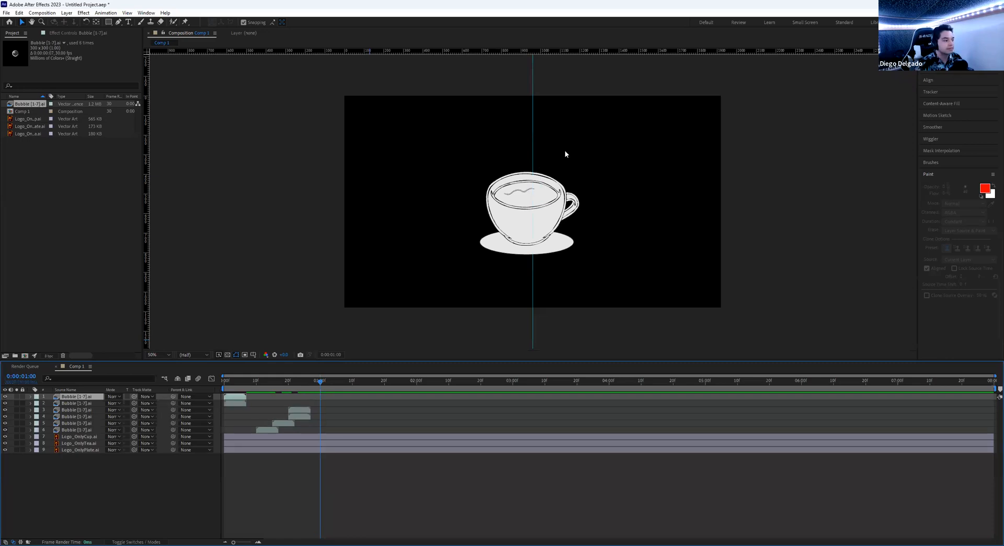
pyautogui.hotkey('ctrl', '/')
pyautogui.moveTo(240, 410); pyautogui.dragTo(333, 416)
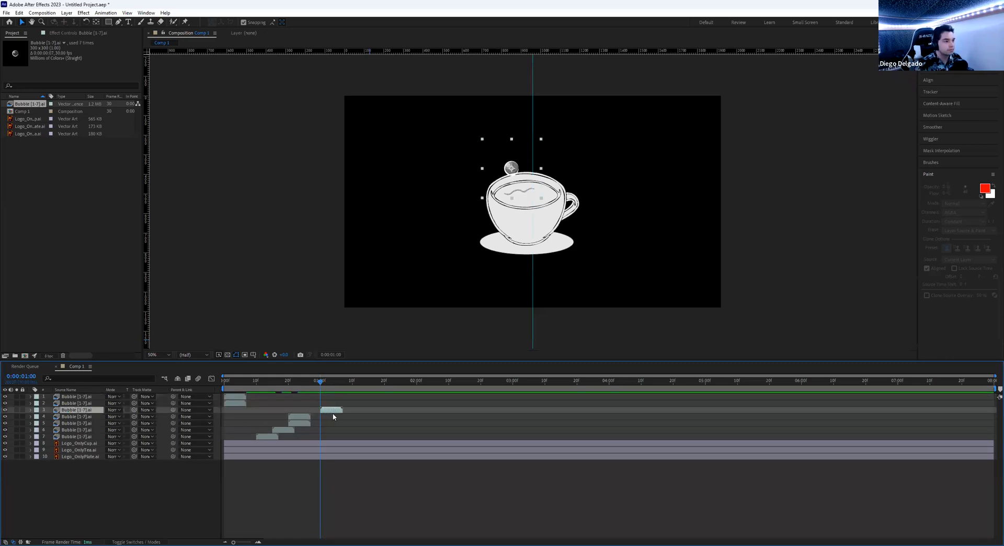
pyautogui.moveTo(241, 405); pyautogui.dragTo(336, 413)
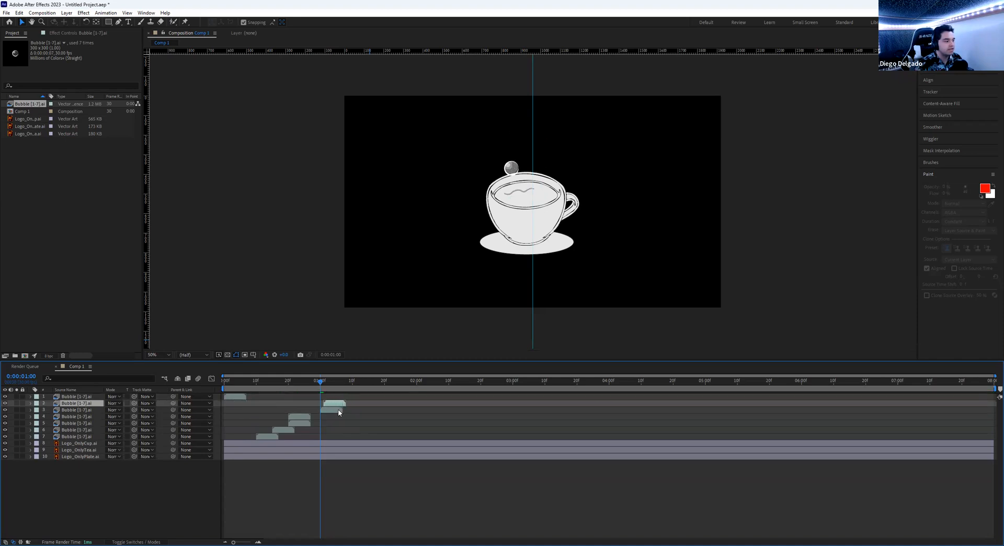
pyautogui.moveTo(235, 397); pyautogui.dragTo(332, 398)
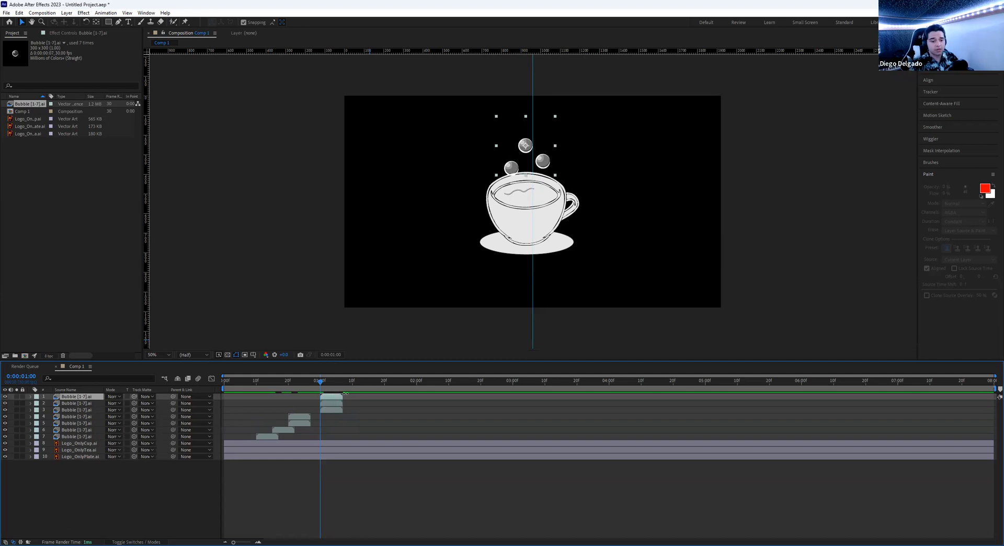
pyautogui.press('space')
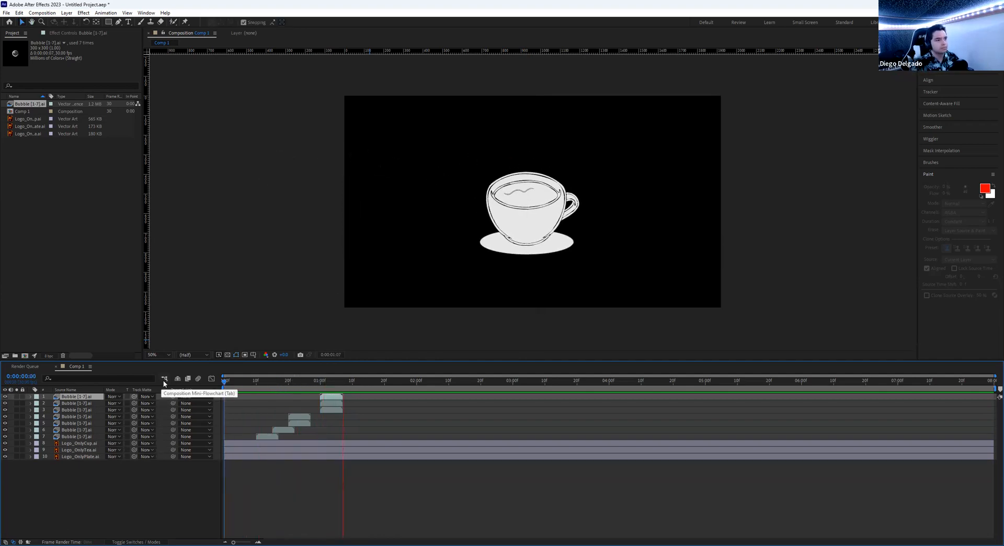
# - Return to frame 0:00:00:10 and select the bottom Bubble layer
pyautogui.press('space')
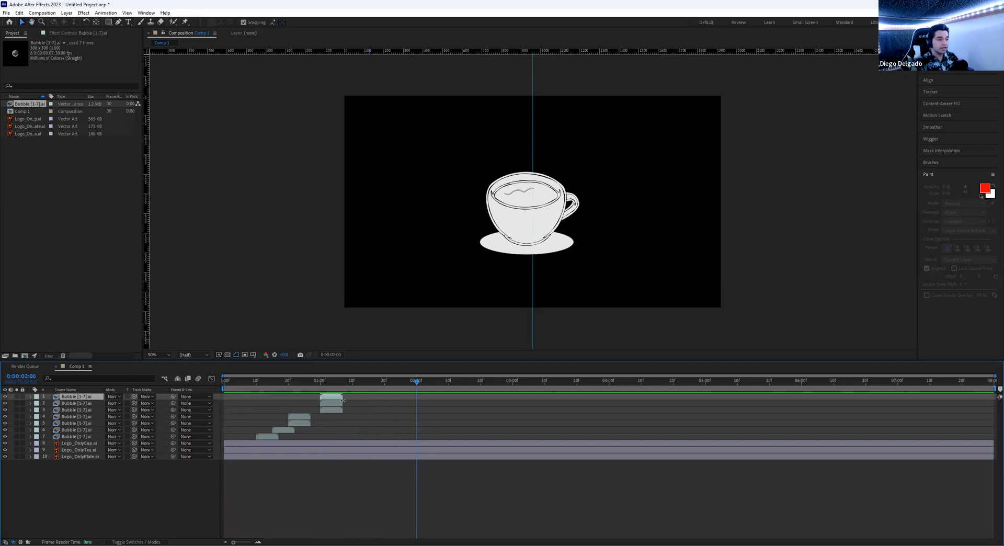
pyautogui.moveTo(335, 386); pyautogui.dragTo(225, 384)
pyautogui.press('space')
pyautogui.press('space')
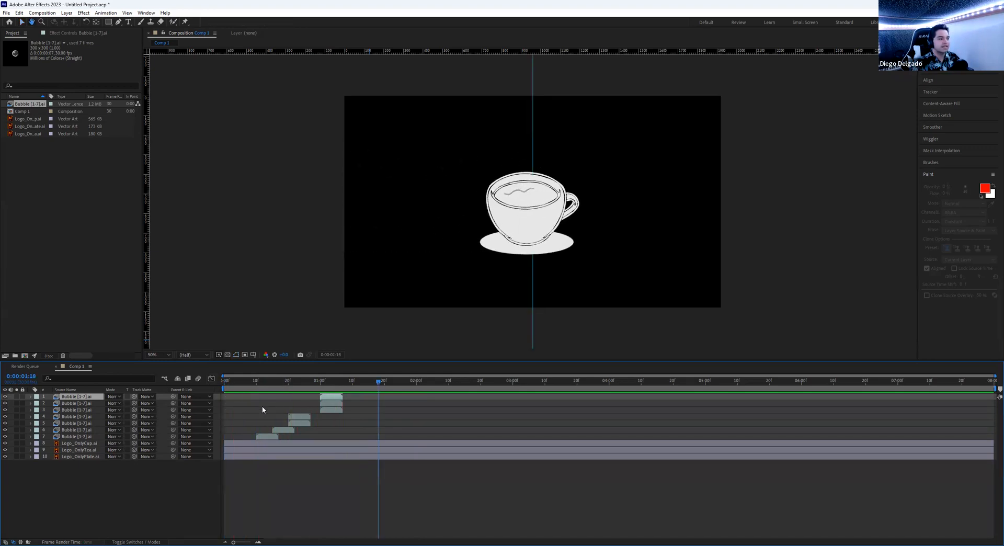
pyautogui.moveTo(264, 381); pyautogui.dragTo(257, 383)
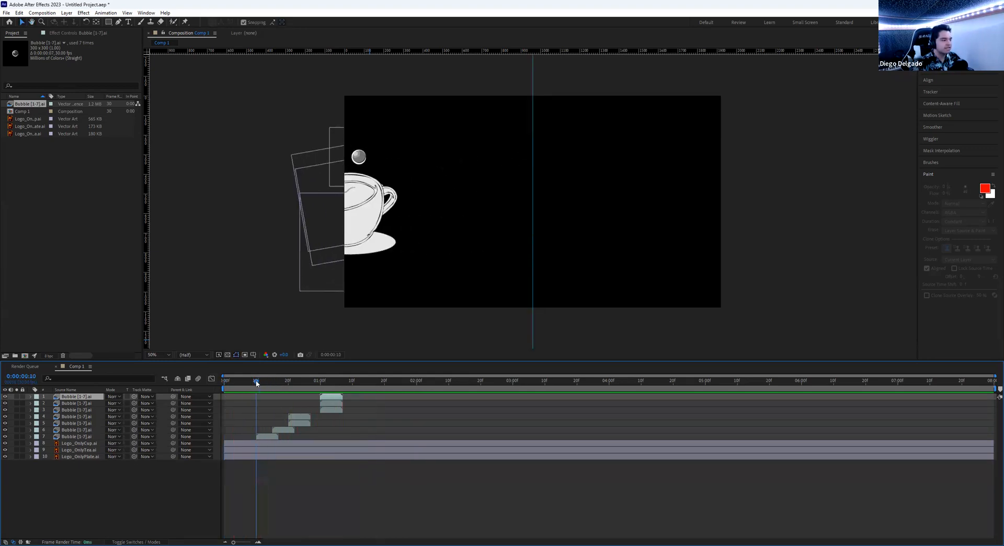
pyautogui.click(266, 437)
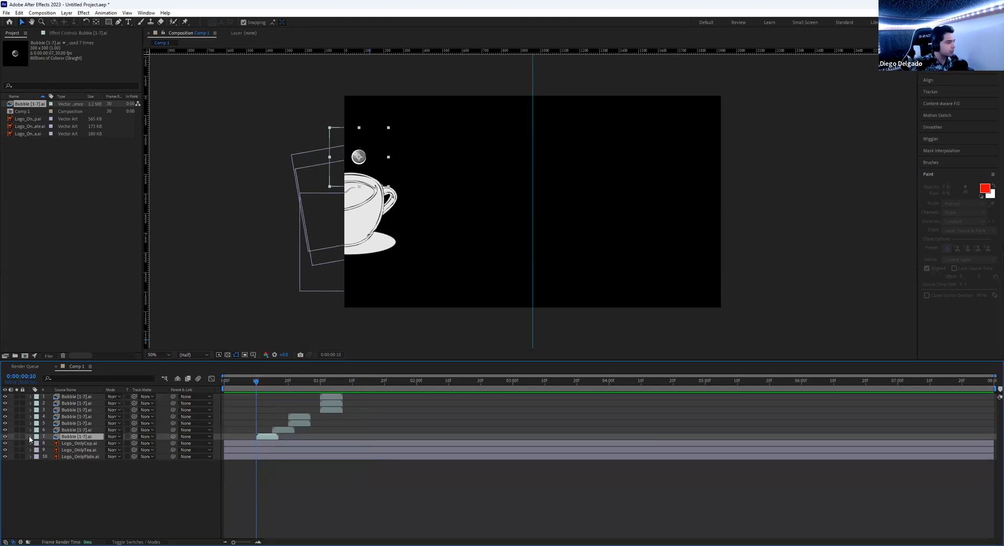
# - Keyframe the bottom bubble's Opacity: 0% at frame 10, 100% at frame 12
pyautogui.click(30, 437)
pyautogui.click(37, 443)
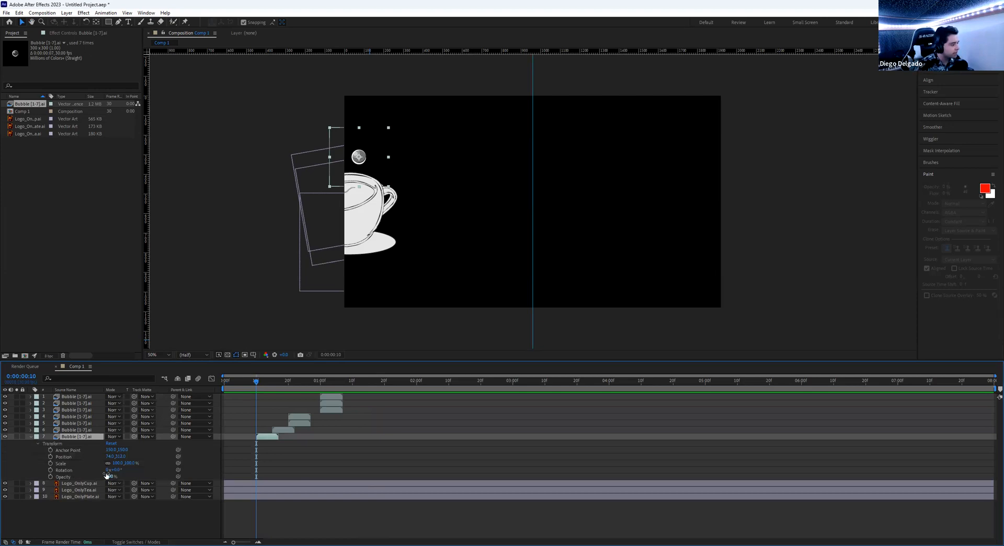
pyautogui.click(51, 478)
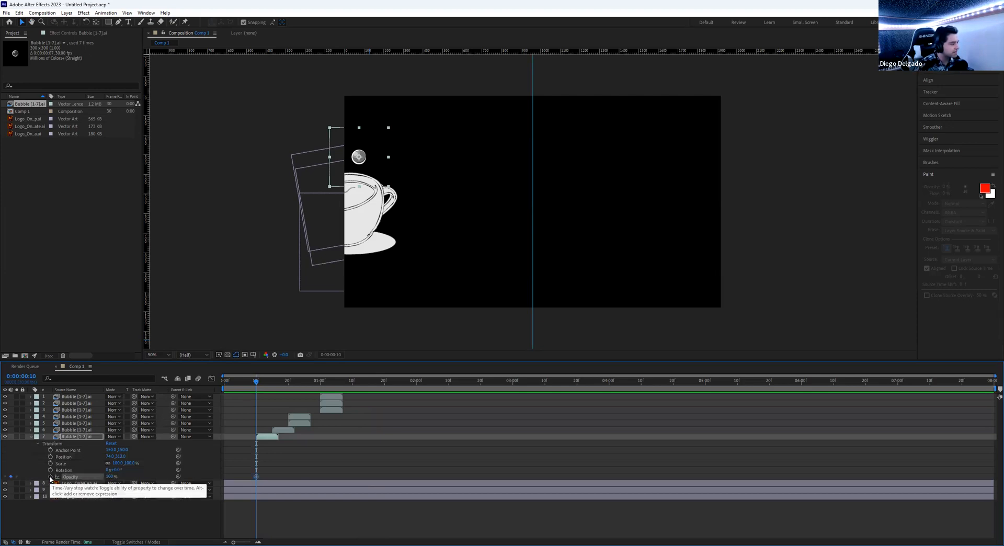
pyautogui.click(263, 382)
pyautogui.moveTo(263, 383); pyautogui.dragTo(263, 385)
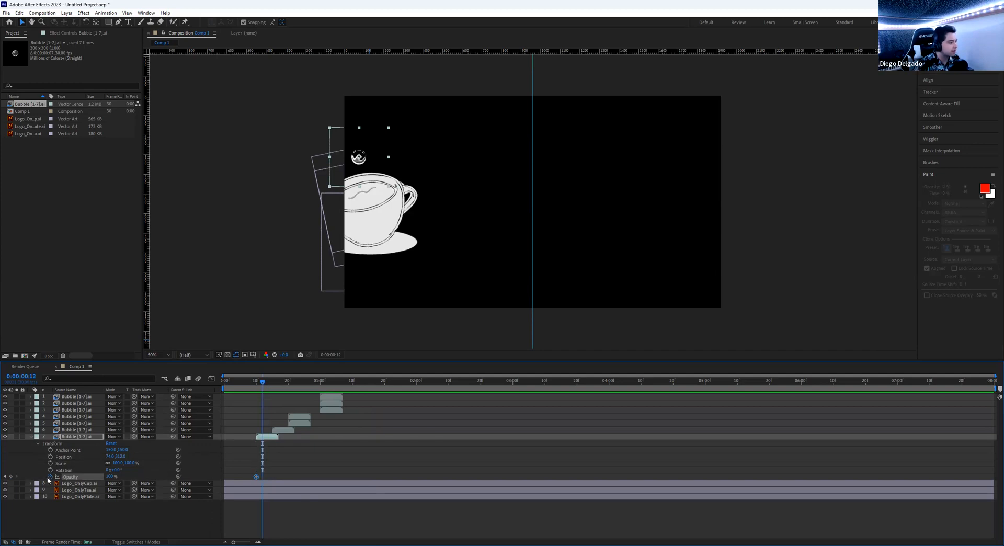
pyautogui.click(10, 477)
pyautogui.moveTo(262, 382); pyautogui.dragTo(257, 382)
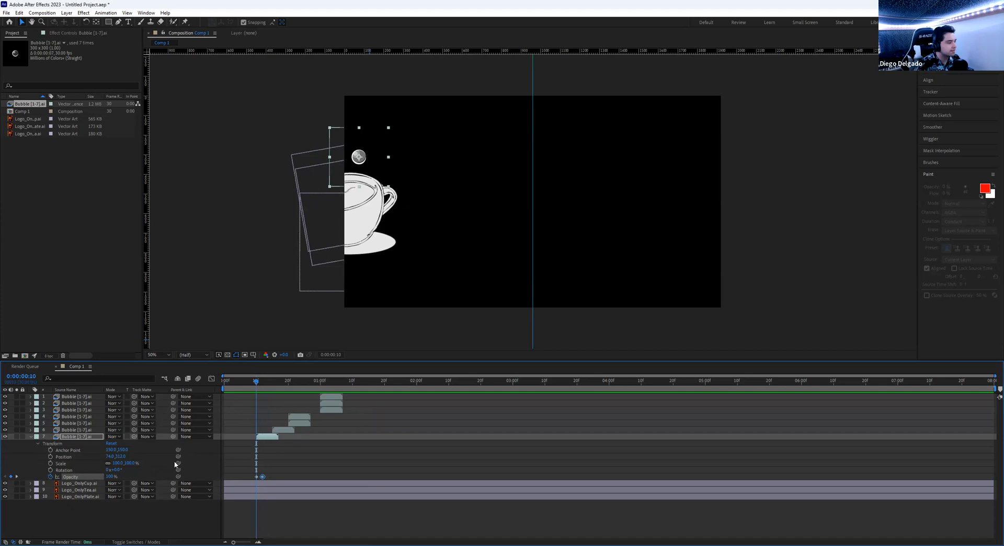
pyautogui.click(112, 476)
pyautogui.write('0')
pyautogui.press('Return')
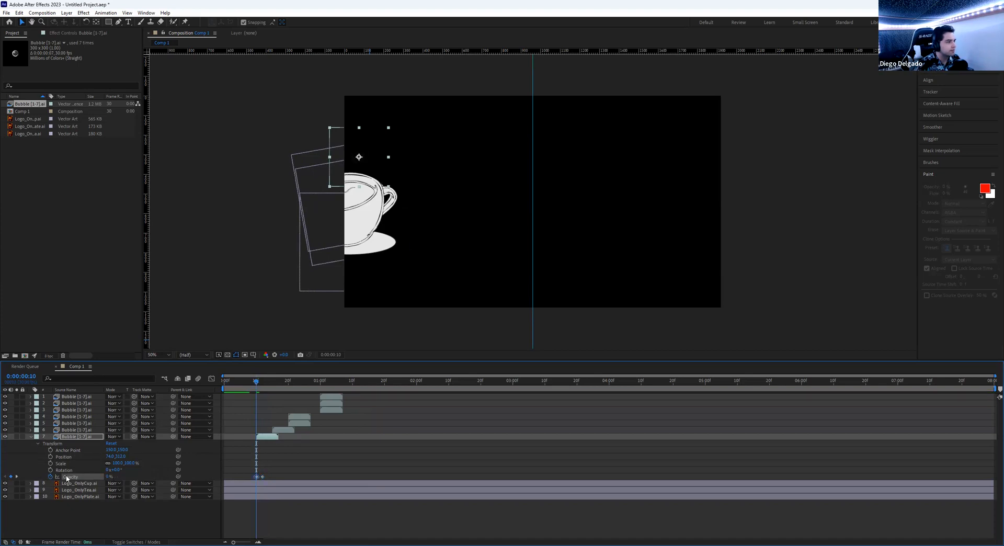
pyautogui.moveTo(264, 383); pyautogui.dragTo(253, 377)
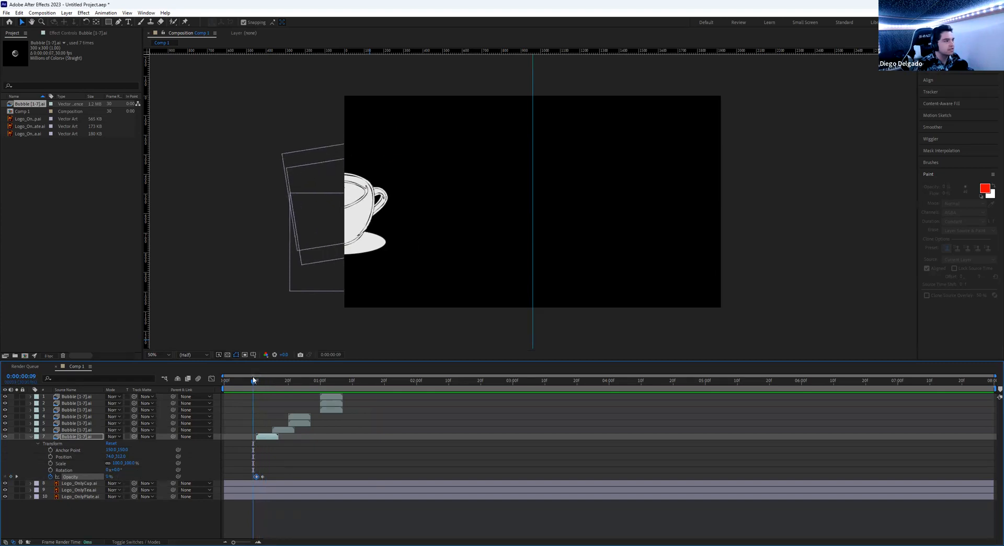
pyautogui.press('space')
pyautogui.press('space')
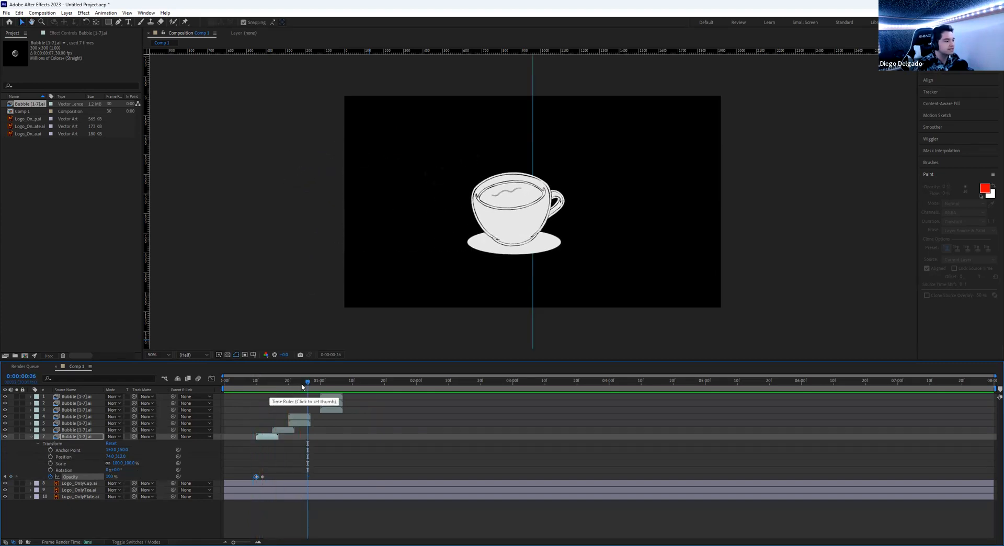
# - Duplicate bubble layers 7 and 6 with later offsets, deleting the extra copies
pyautogui.click(272, 441)
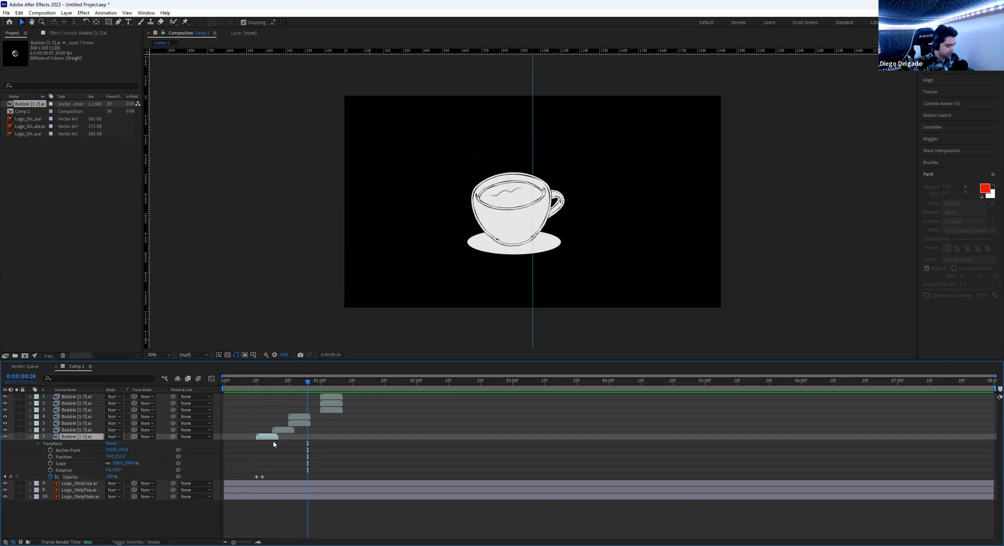
pyautogui.hotkey('ctrl', 'd')
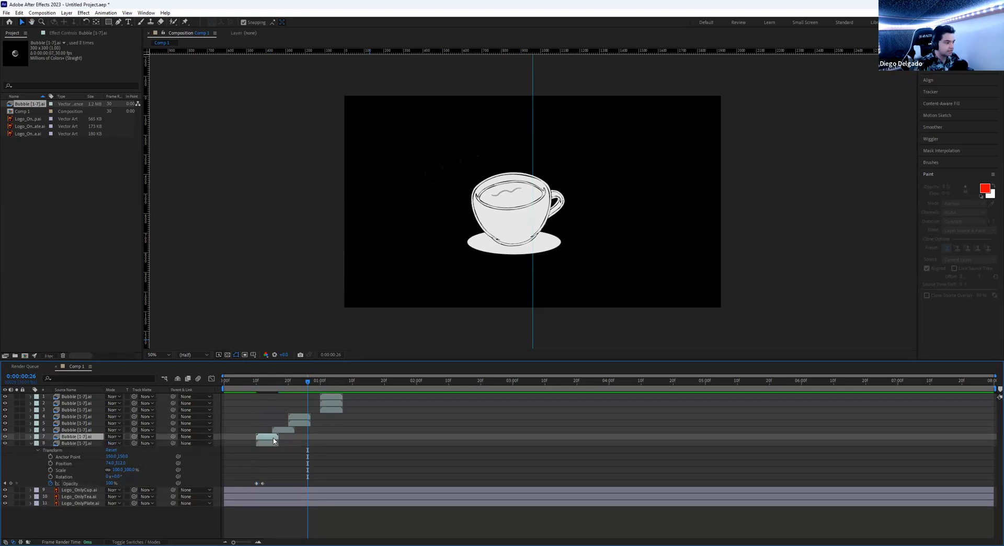
pyautogui.moveTo(266, 440); pyautogui.dragTo(282, 438)
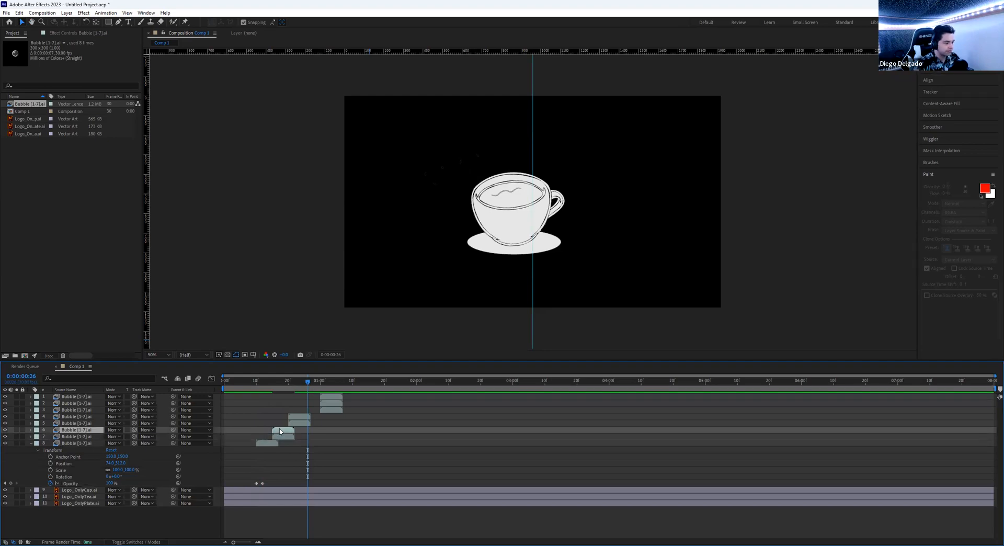
pyautogui.press('Delete')
pyautogui.click(282, 430)
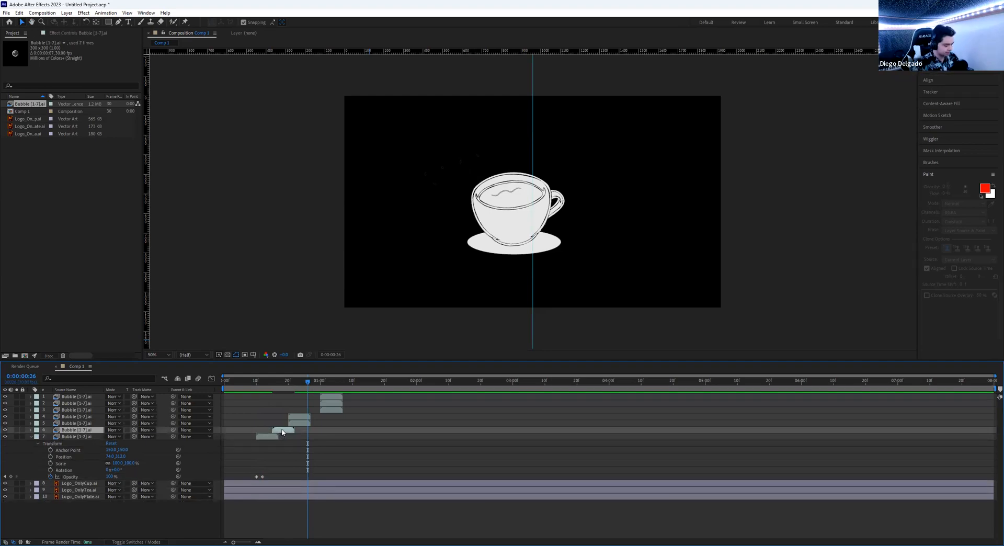
pyautogui.hotkey('ctrl', 'd')
pyautogui.hotkey('ctrl', 'd')
pyautogui.moveTo(273, 433); pyautogui.dragTo(304, 438)
pyautogui.click(298, 419)
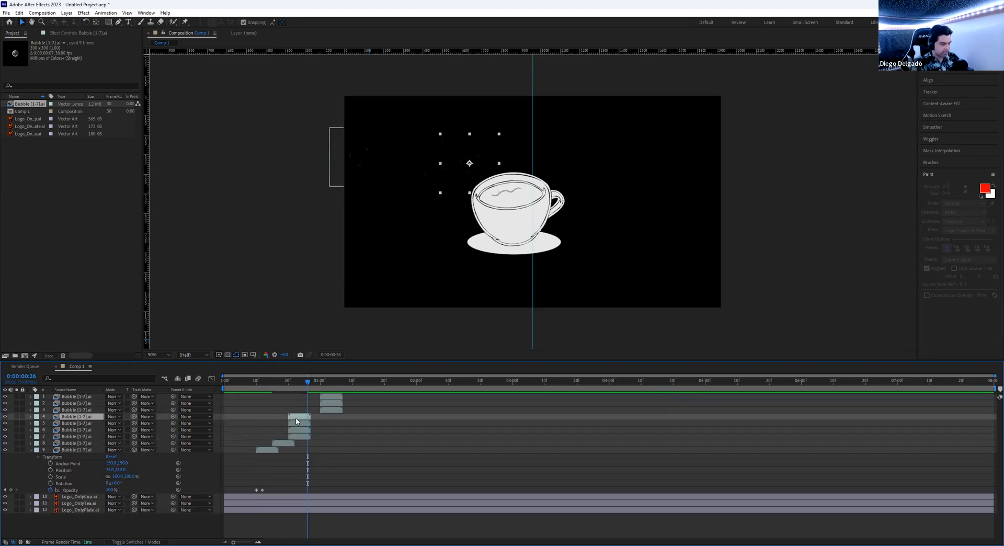
pyautogui.press('Delete')
pyautogui.click(298, 419)
pyautogui.press('Delete')
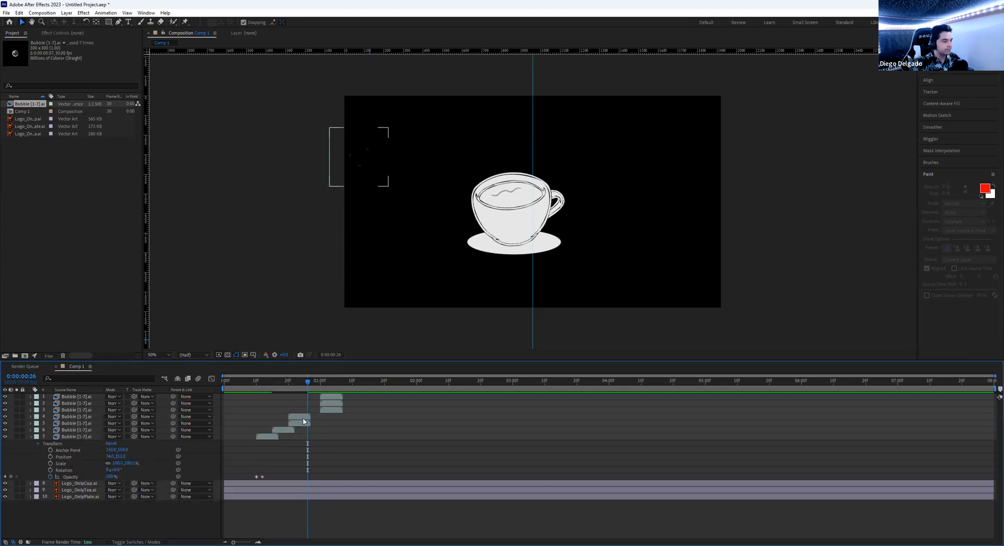
# - Move bubble layers 1–3 to start with layers 4–6 and remove leftover duplicate layers
pyautogui.hotkey('ctrl', 'v')
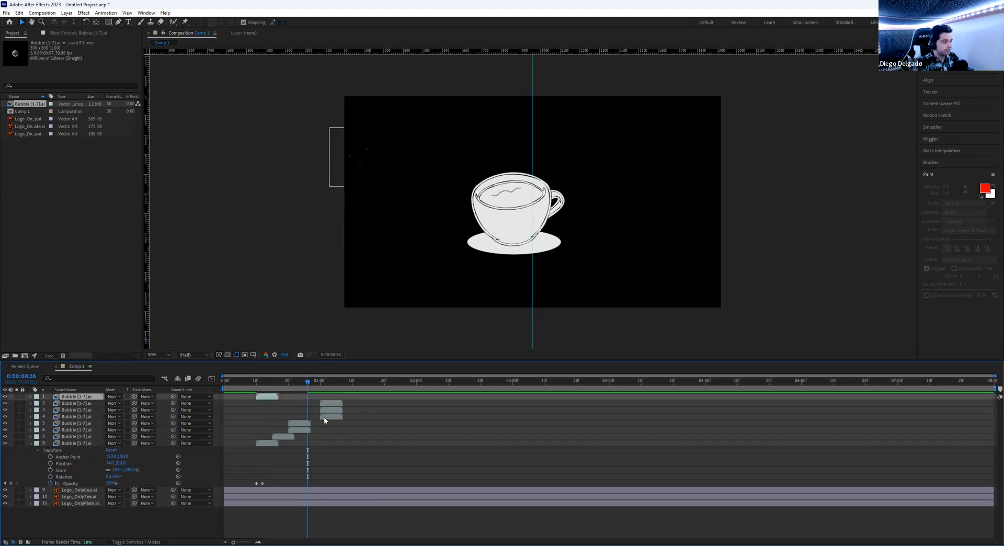
pyautogui.hotkey('ctrl', 'v')
pyautogui.hotkey('ctrl', 'v')
pyautogui.moveTo(268, 413); pyautogui.dragTo(332, 417)
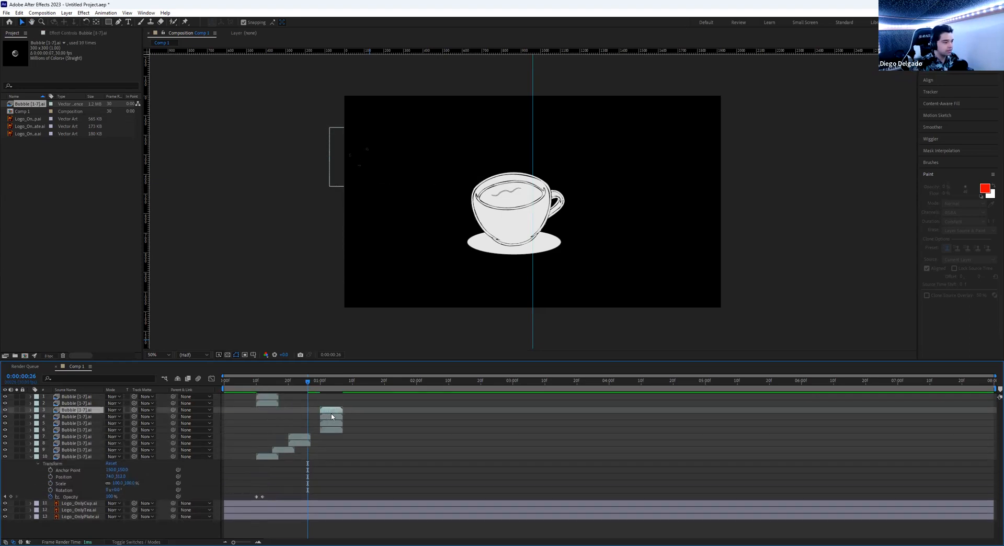
pyautogui.moveTo(271, 404); pyautogui.dragTo(335, 404)
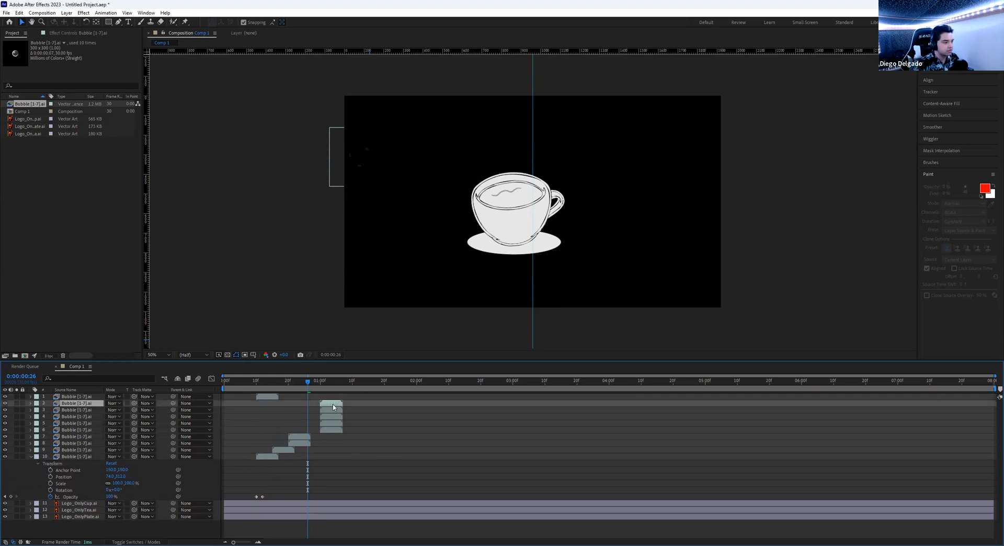
pyautogui.moveTo(273, 399); pyautogui.dragTo(336, 399)
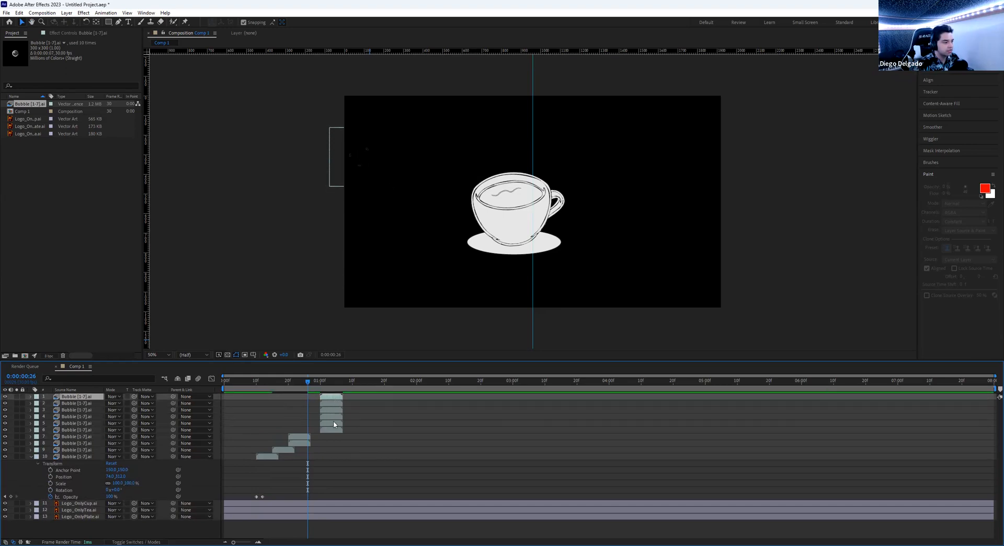
pyautogui.click(333, 430)
pyautogui.press('Delete')
pyautogui.click(330, 421)
pyautogui.press('Delete')
pyautogui.click(331, 417)
pyautogui.press('Delete')
pyautogui.moveTo(306, 382); pyautogui.dragTo(168, 389)
pyautogui.press('space')
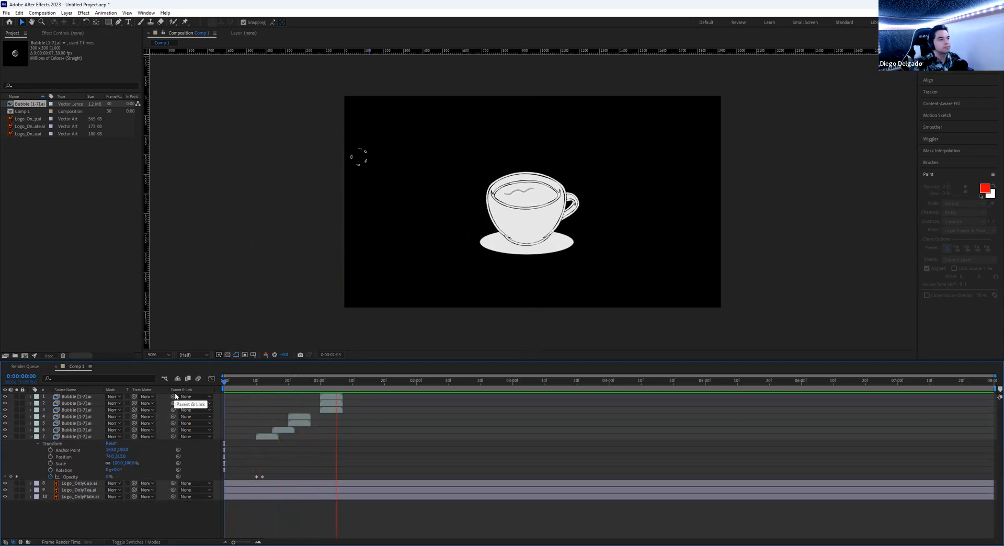
# - At frames 15 and 22, move bubbles 6, 4 and 5 above the cup's rim
pyautogui.click(253, 390)
pyautogui.moveTo(253, 390); pyautogui.dragTo(272, 390)
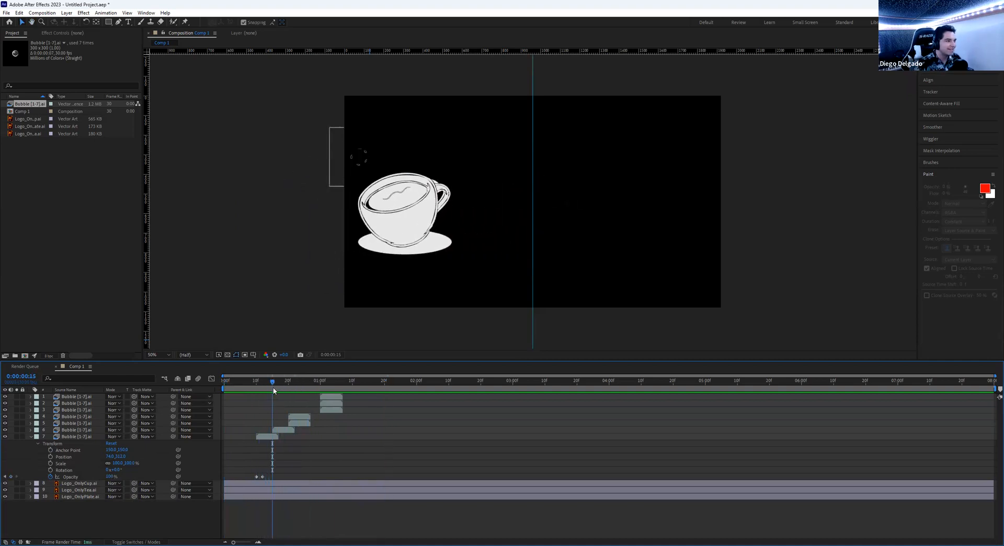
pyautogui.click(406, 167)
pyautogui.moveTo(407, 165); pyautogui.dragTo(394, 180)
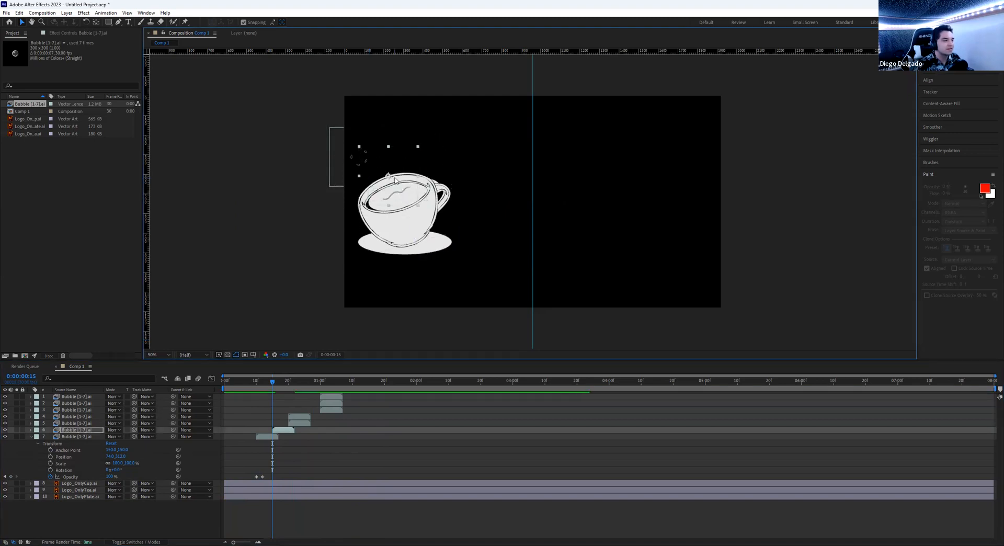
pyautogui.click(291, 383)
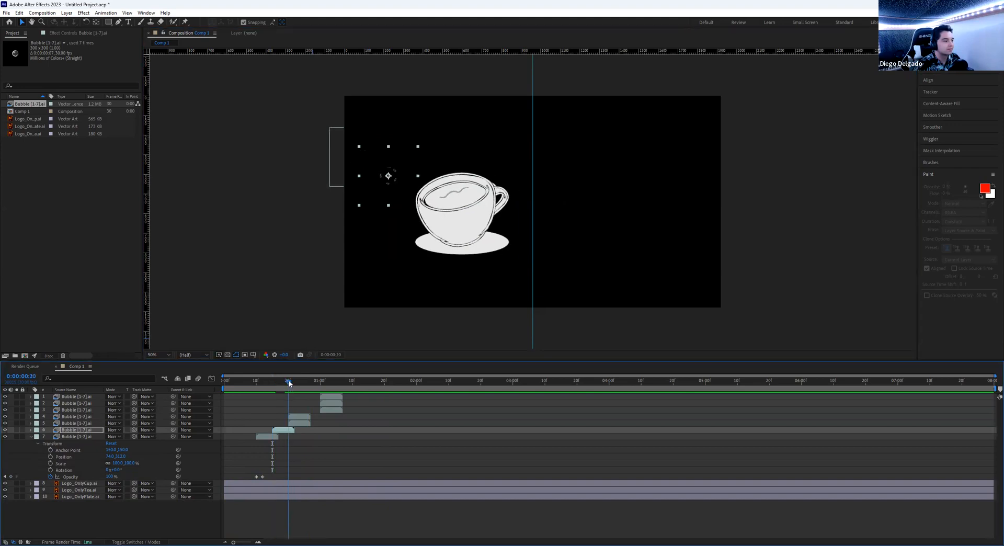
pyautogui.click(295, 381)
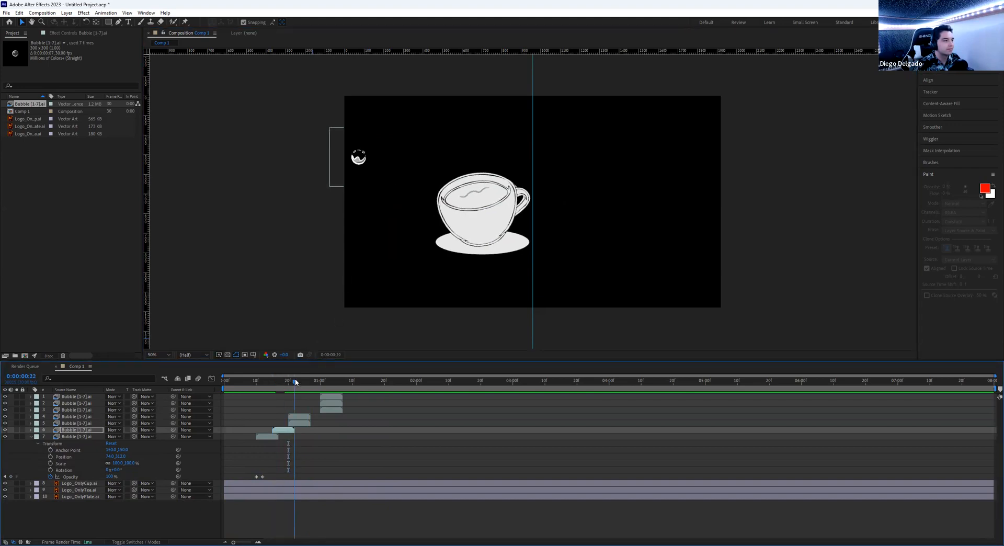
pyautogui.moveTo(358, 158); pyautogui.dragTo(452, 164)
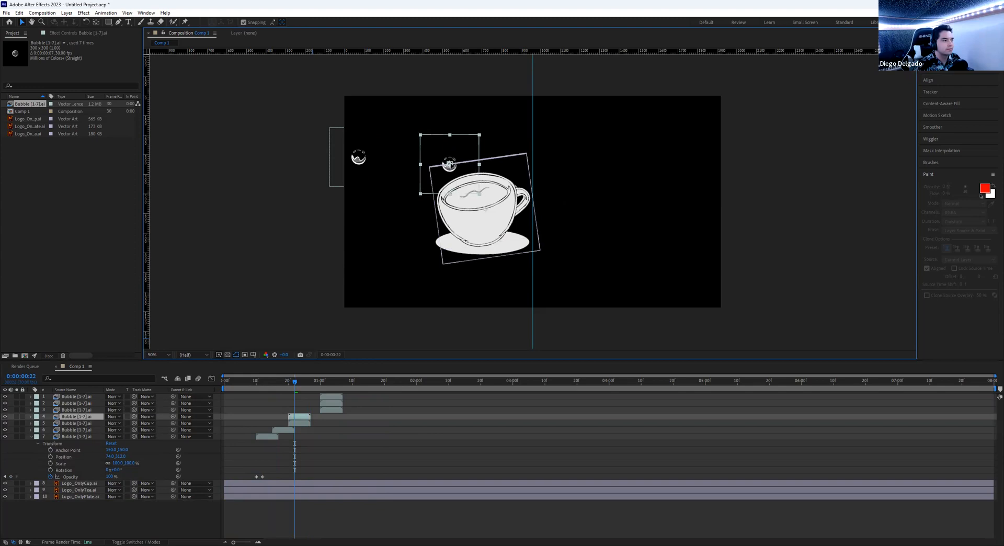
pyautogui.moveTo(355, 159); pyautogui.dragTo(482, 135)
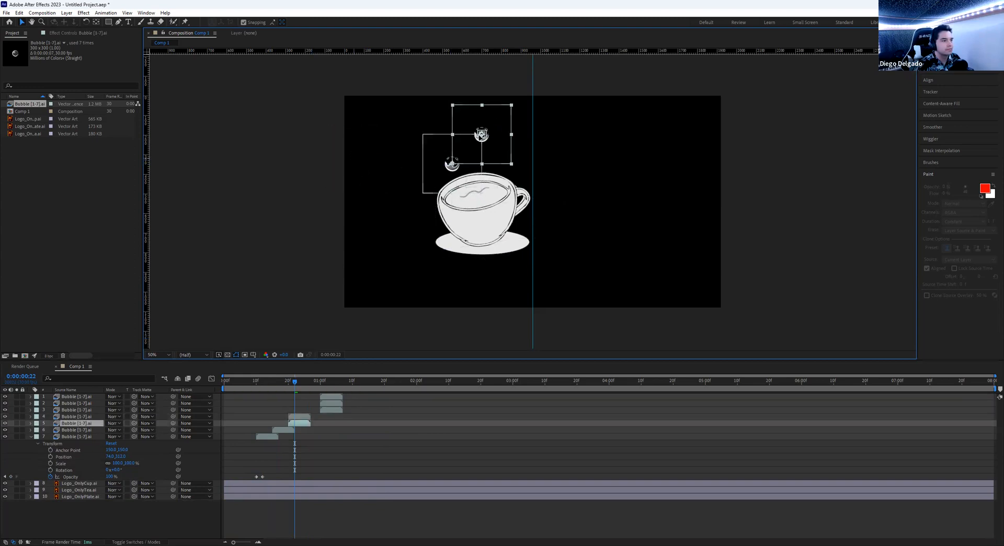
# - At 0:00:01:01, place bubbles 1, 2 and 3 over the top and right of the cup
pyautogui.click(379, 312)
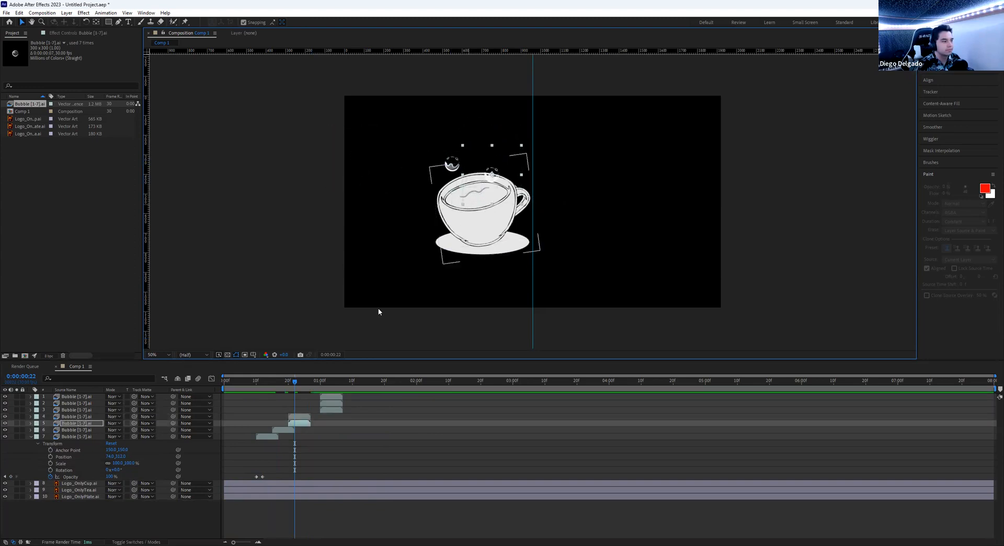
pyautogui.click(323, 381)
pyautogui.moveTo(359, 157); pyautogui.dragTo(510, 179)
pyautogui.moveTo(359, 157); pyautogui.dragTo(539, 167)
pyautogui.moveTo(365, 160); pyautogui.dragTo(517, 140)
pyautogui.moveTo(342, 383); pyautogui.dragTo(158, 388)
# - Preview the animation and shift bubble layer 4 two frames later
pyautogui.press('space')
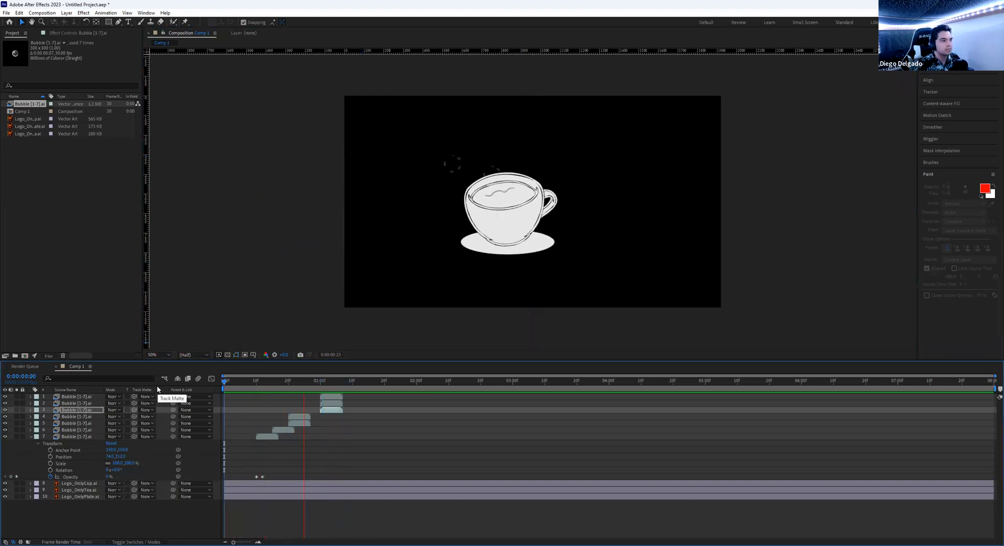
pyautogui.press('space')
pyautogui.moveTo(290, 383); pyautogui.dragTo(334, 398)
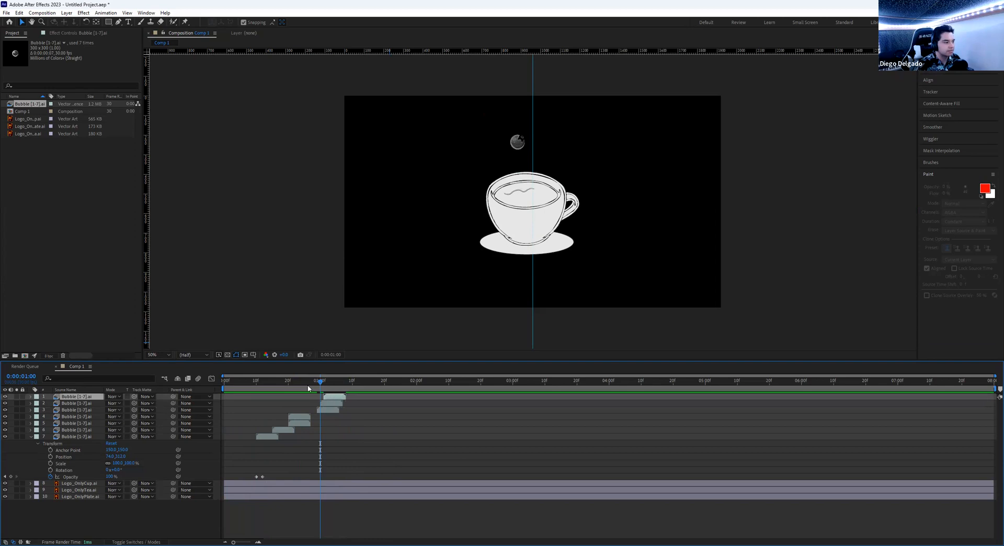
pyautogui.press('space')
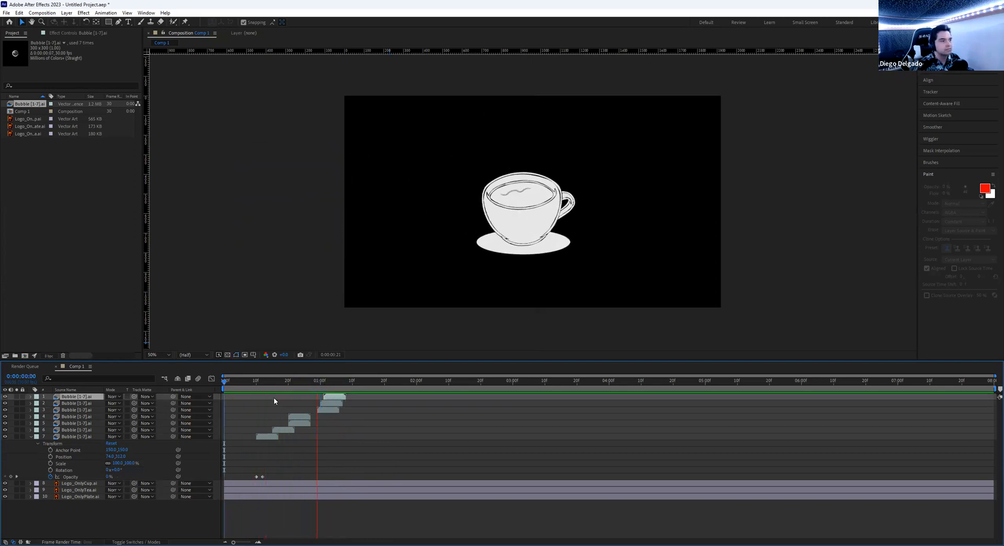
pyautogui.press('space')
pyautogui.moveTo(313, 382); pyautogui.dragTo(295, 384)
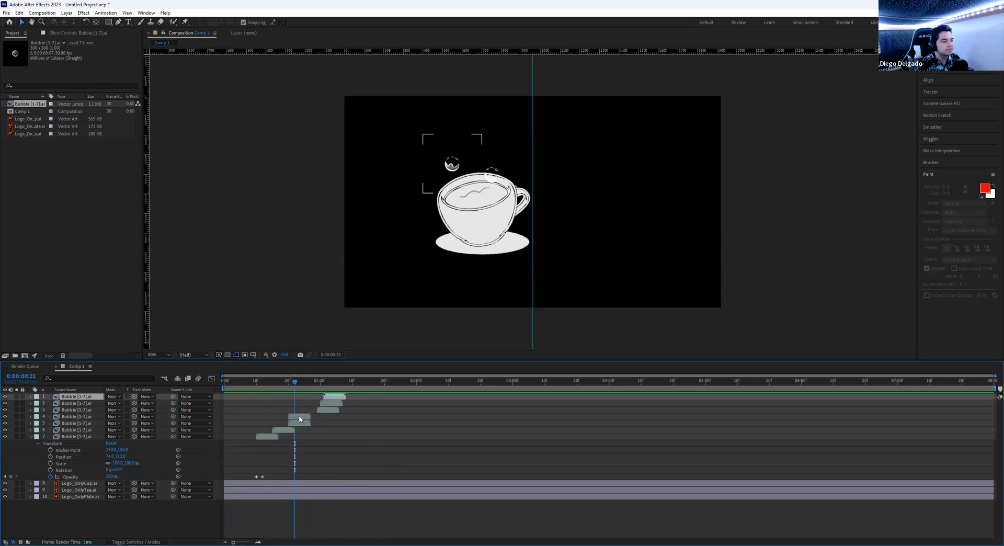
pyautogui.moveTo(300, 418); pyautogui.dragTo(307, 418)
pyautogui.moveTo(295, 382); pyautogui.dragTo(197, 386)
pyautogui.press('space')
# - Delay bubble layers 1 and 2 a few frames and replay the preview
pyautogui.press('space')
pyautogui.moveTo(335, 396); pyautogui.dragTo(184, 384)
pyautogui.press('space')
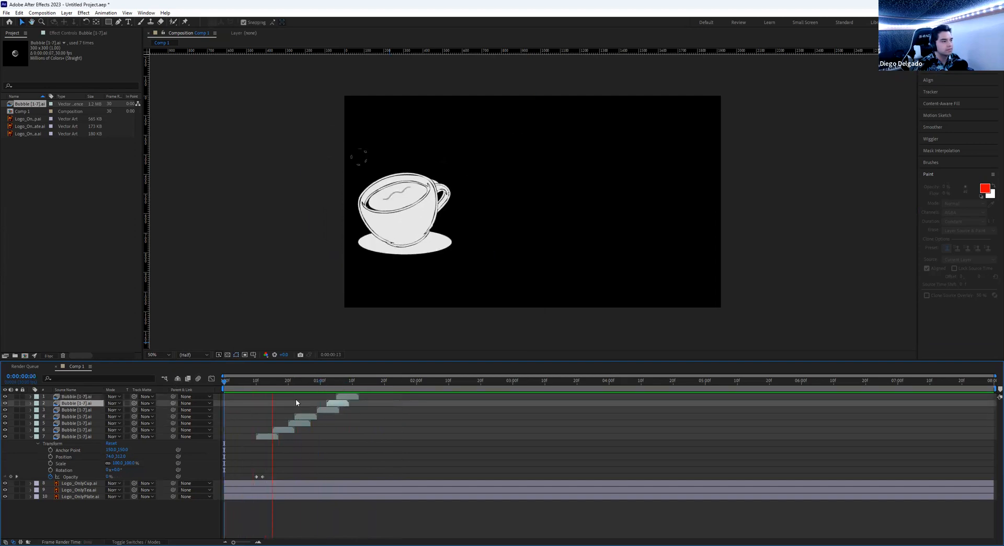
pyautogui.press('space')
pyautogui.moveTo(336, 384); pyautogui.dragTo(225, 385)
pyautogui.press('space')
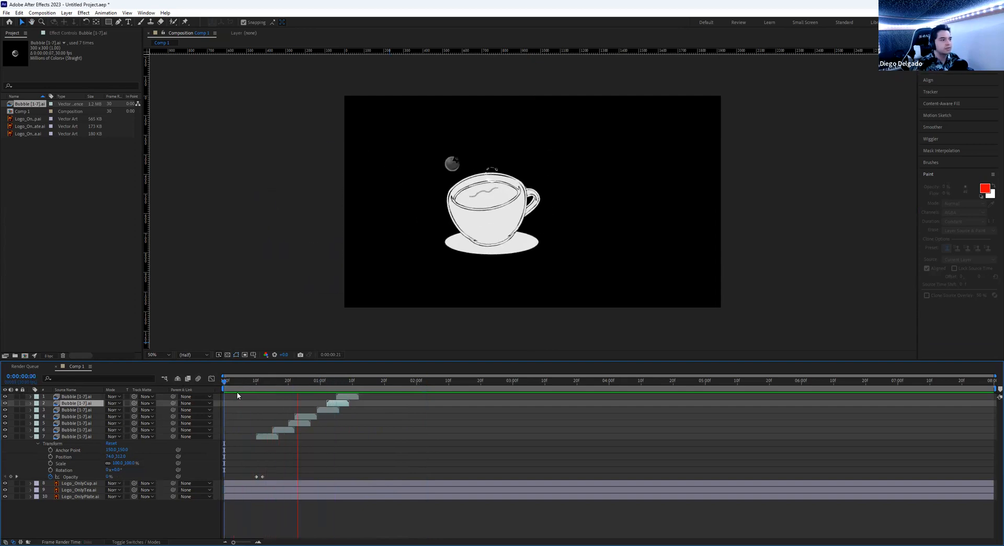
pyautogui.press('space')
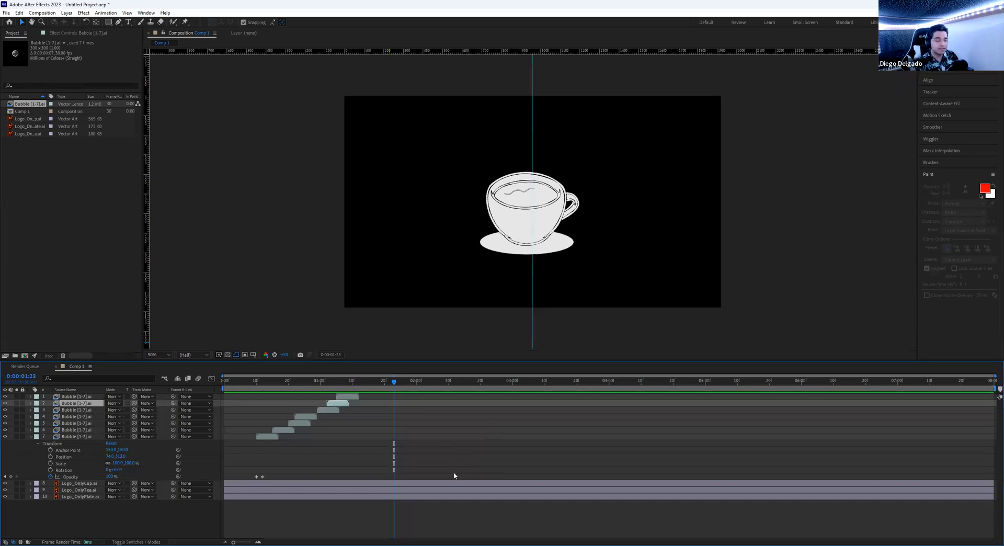
pyautogui.moveTo(365, 380); pyautogui.dragTo(313, 396)
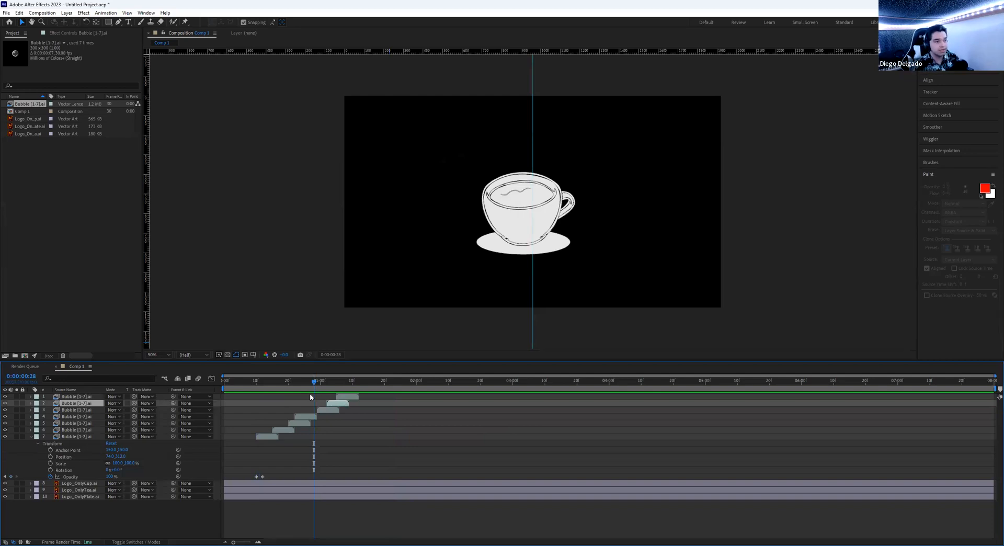
pyautogui.moveTo(310, 380)
pyautogui.mouseDown()
pyautogui.moveTo(296, 380)
pyautogui.moveTo(352, 380)
pyautogui.moveTo(283, 381)
pyautogui.moveTo(338, 378)
pyautogui.moveTo(328, 378)
pyautogui.mouseUp()
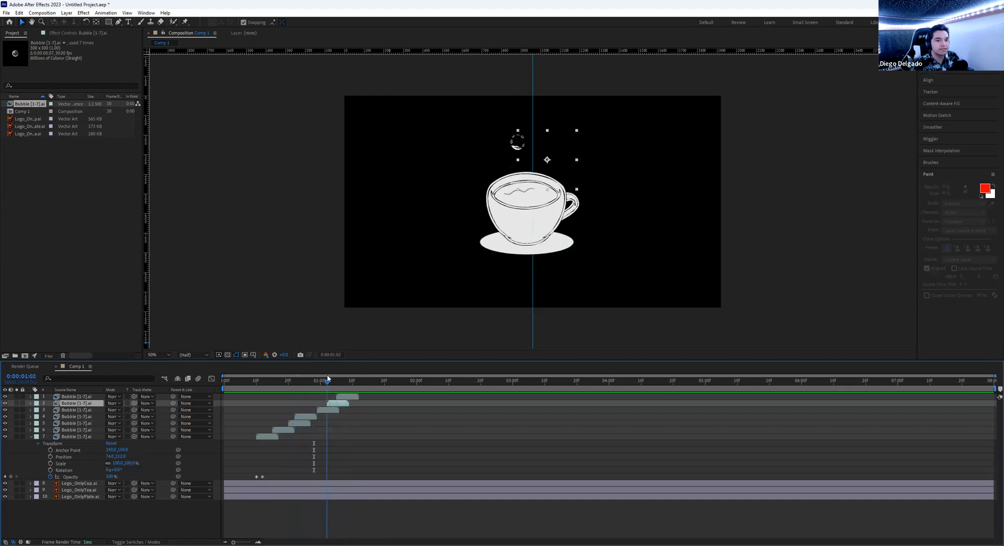
pyautogui.moveTo(325, 376)
pyautogui.mouseDown()
pyautogui.moveTo(348, 377)
pyautogui.moveTo(278, 382)
pyautogui.moveTo(365, 381)
pyautogui.moveTo(325, 386)
pyautogui.mouseUp()
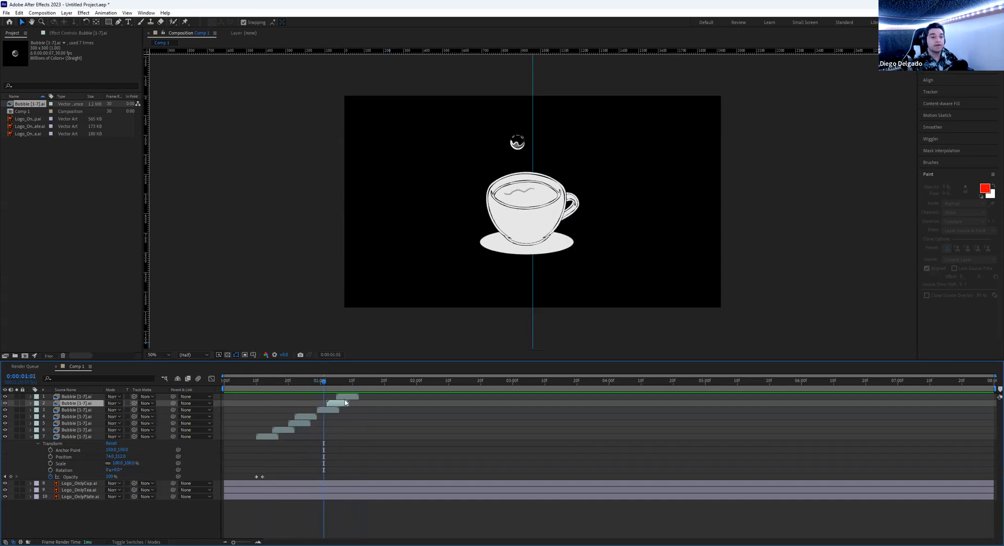
pyautogui.moveTo(350, 382)
pyautogui.mouseDown()
pyautogui.moveTo(249, 380)
pyautogui.moveTo(352, 381)
pyautogui.mouseUp()
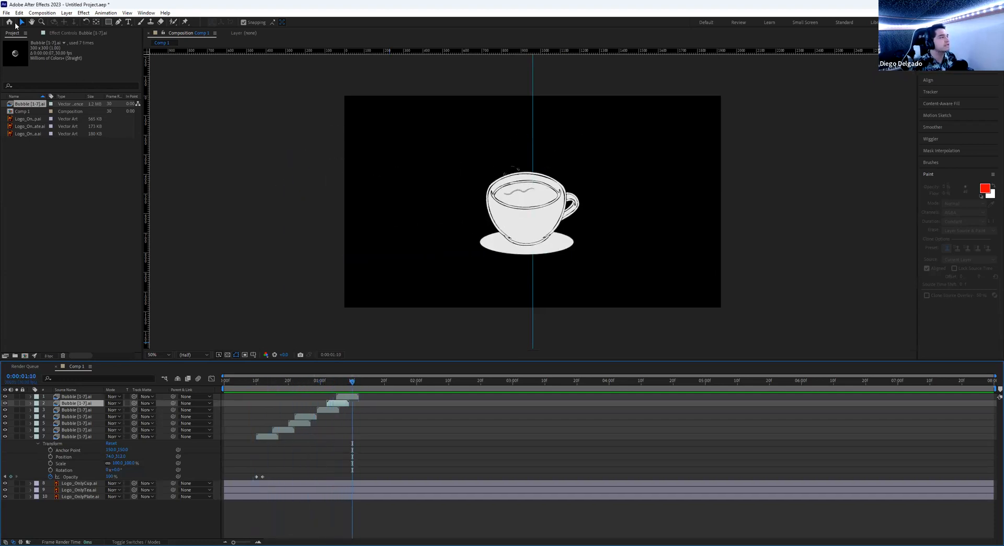
# - Send Comp 1 to the Adobe Media Encoder queue via File > Export
pyautogui.click(6, 12)
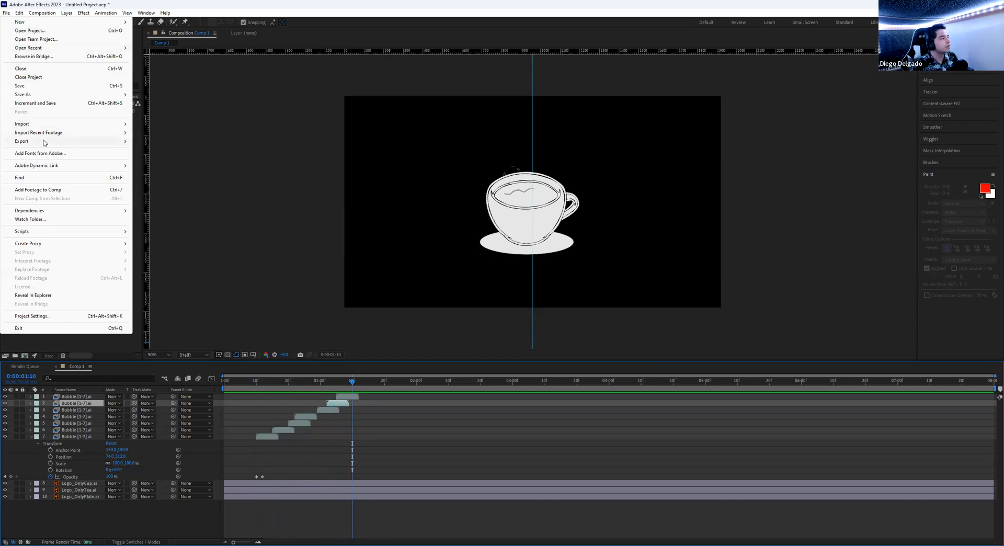
pyautogui.moveTo(72, 141)
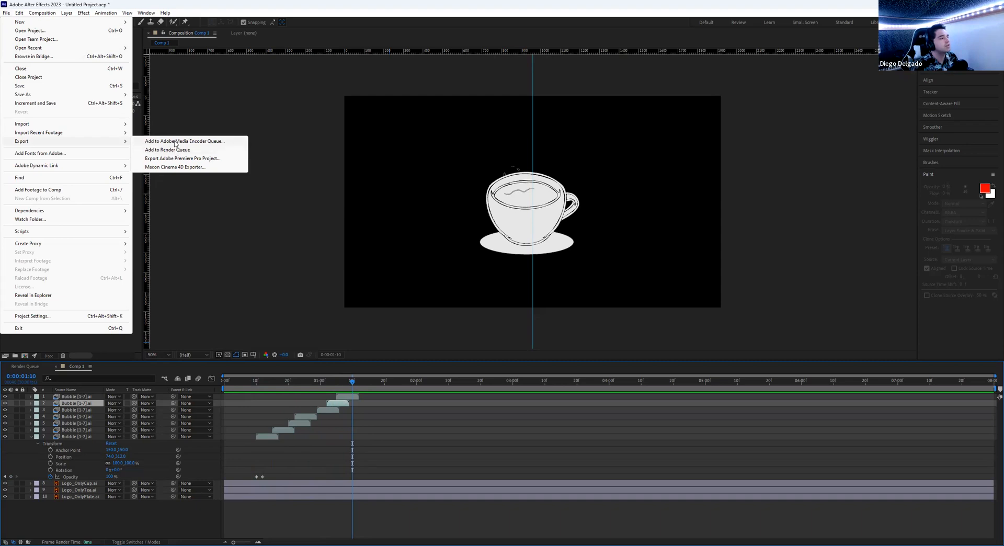
pyautogui.click(175, 142)
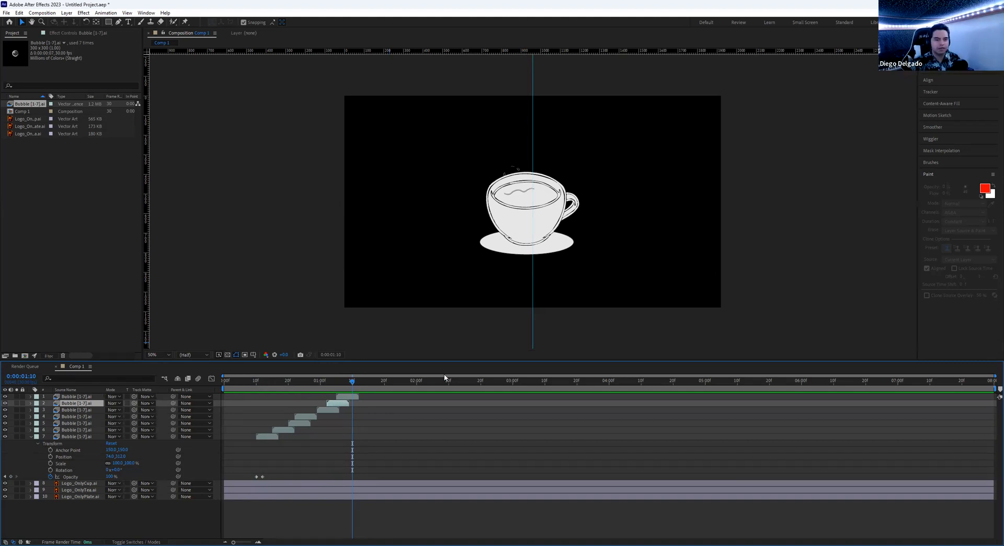
pyautogui.hotkey('alt', 'Tab')
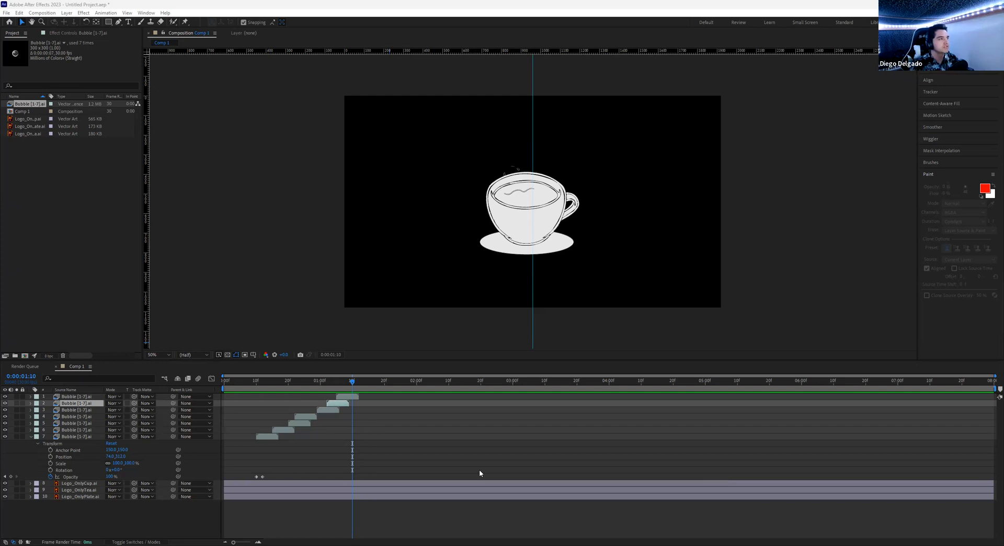
pyautogui.hotkey('alt', 'Tab')
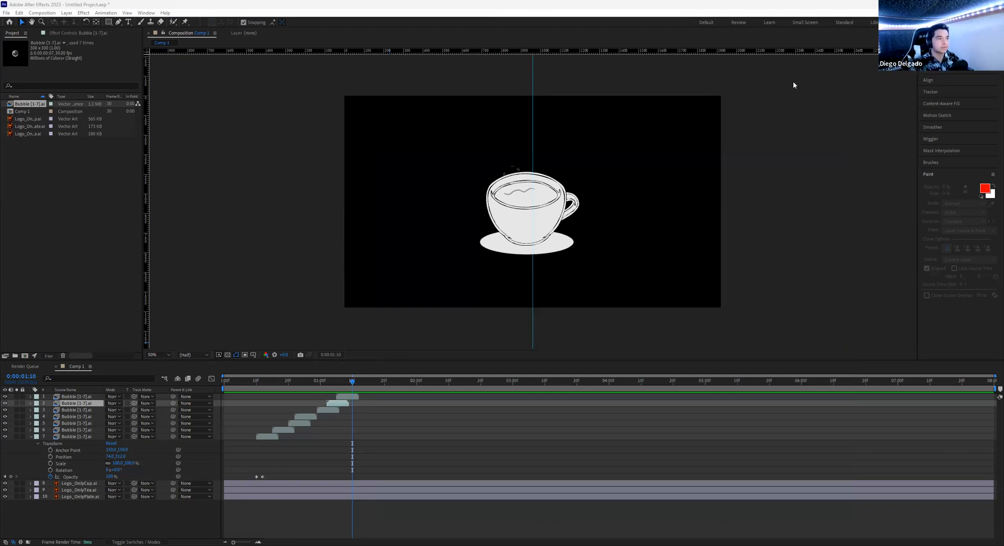
pyautogui.hotkey('alt', 'Tab')
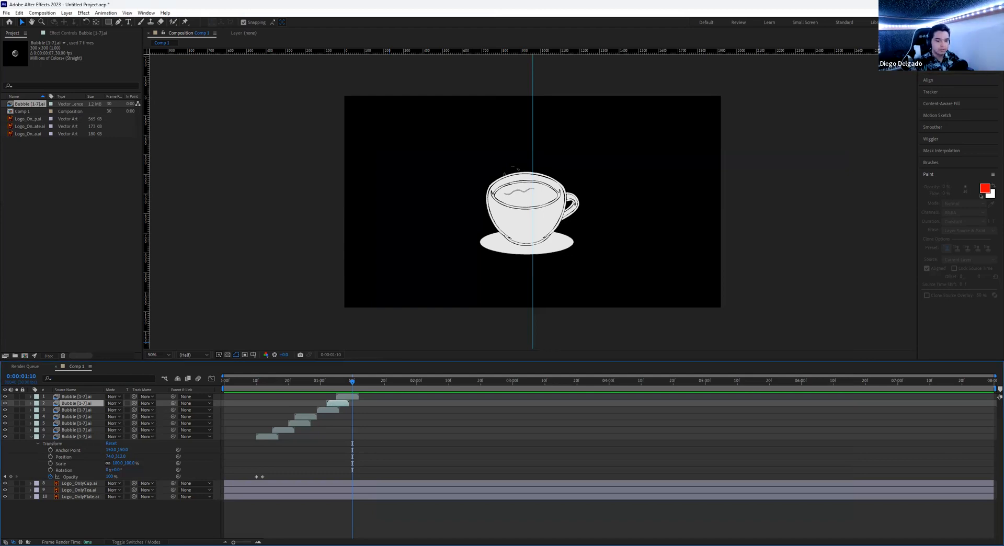
pyautogui.hotkey('alt', 'Tab')
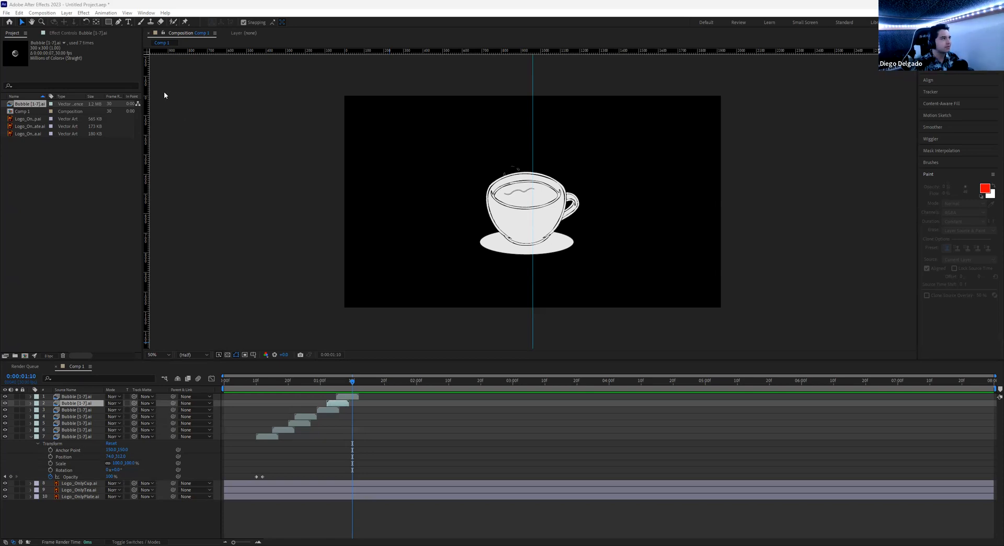
# - Add Comp 1 to the Render Queue from File > Export
pyautogui.click(6, 13)
pyautogui.moveTo(50, 144)
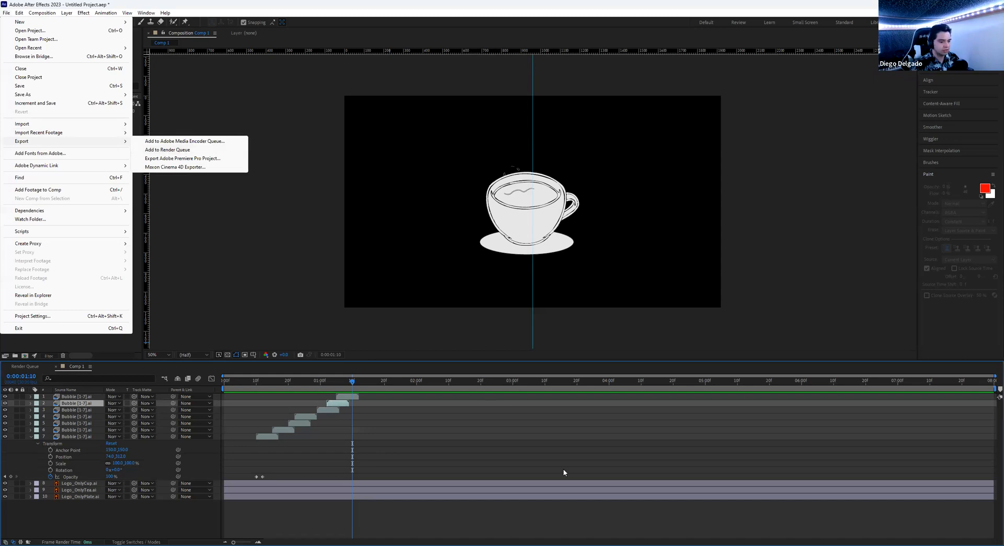
pyautogui.click(579, 427)
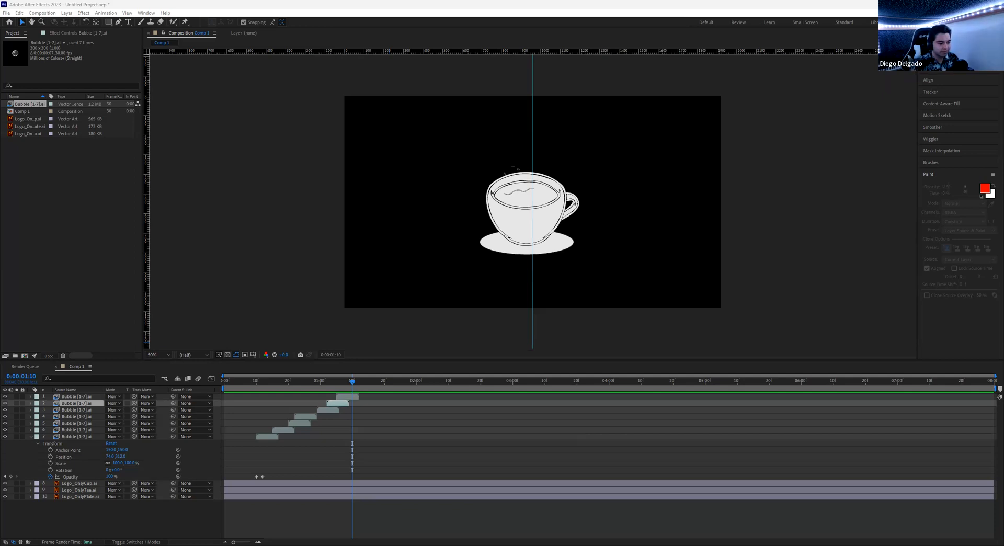
# - Add Comp 1 to the Render Queue again, then deselect the Bubble layer
pyautogui.hotkey('alt', 'Tab')
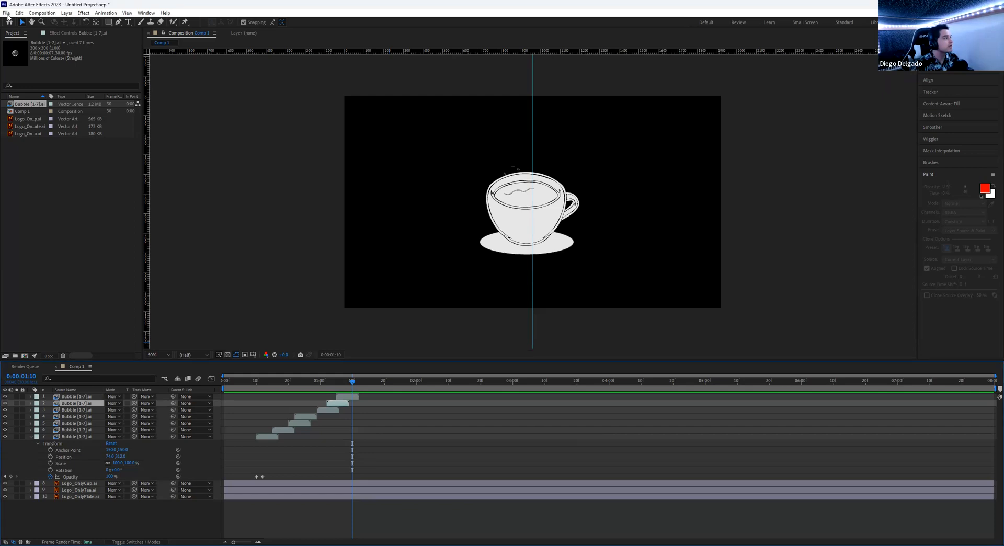
pyautogui.hotkey('alt', 'f')
pyautogui.moveTo(64, 141)
pyautogui.click(172, 150)
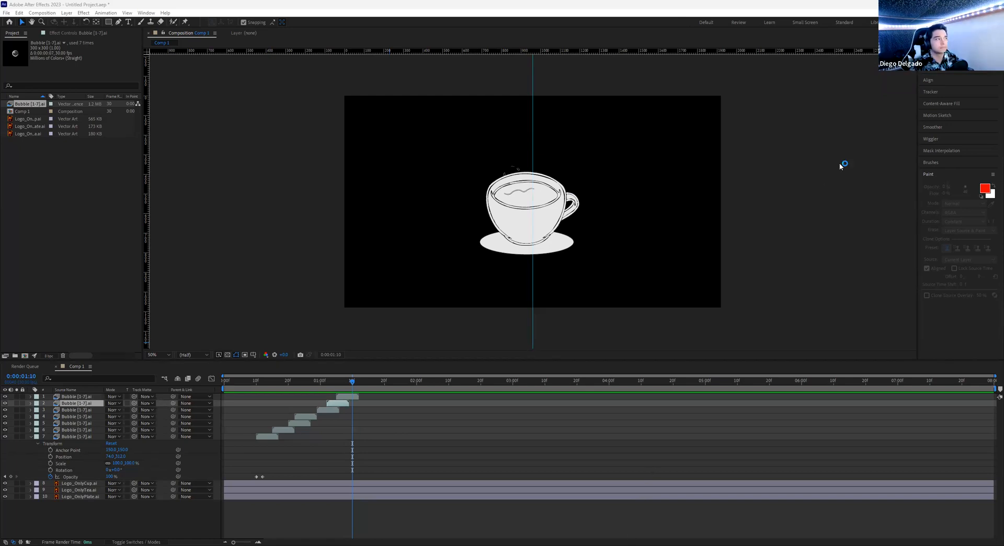
pyautogui.click(802, 111)
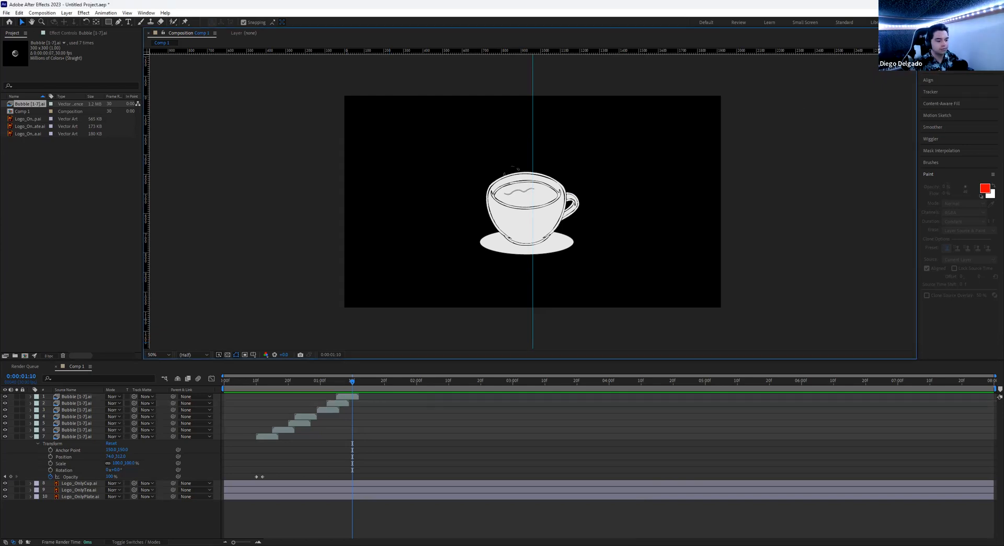